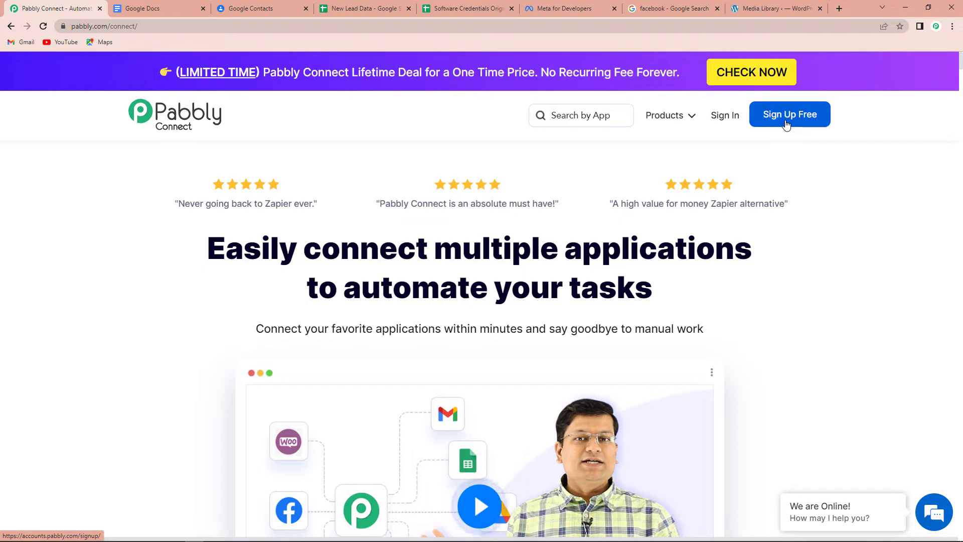
Sign in, open Pabbly Connect, and create the workflow 'Facebook Lead Ads to WhatsApp to Google Sheets to Google Contacts'.
{"action": "left_click", "coordinate": [722, 116]}
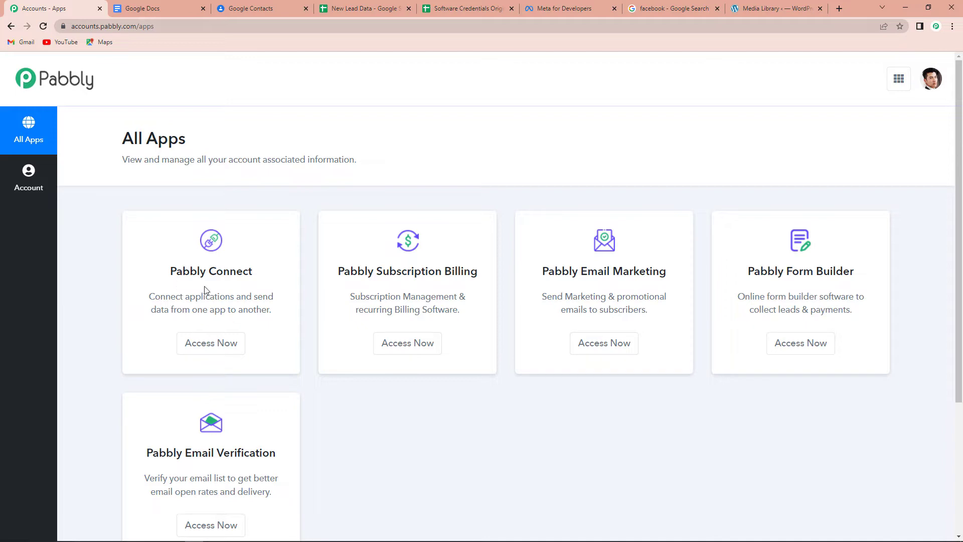
{"action": "left_click", "coordinate": [219, 346]}
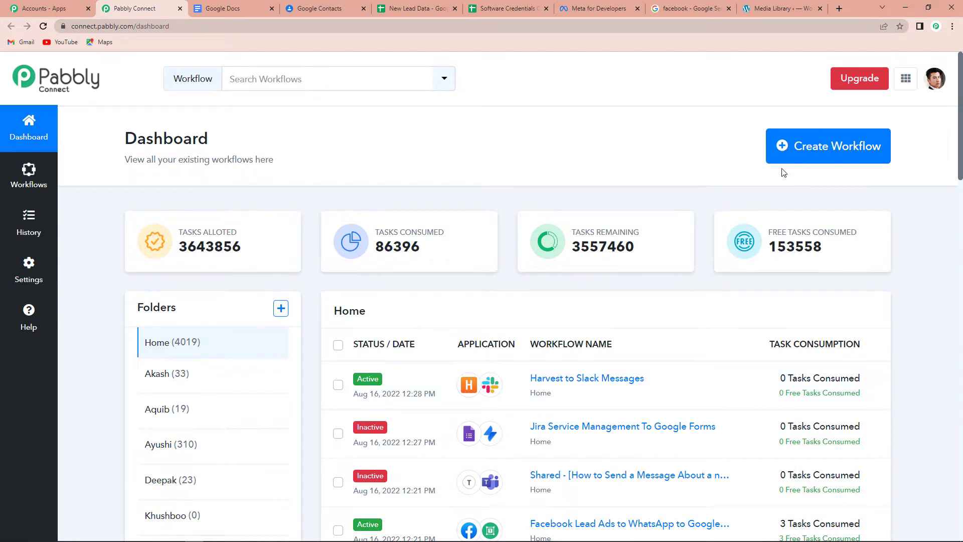
{"action": "left_click", "coordinate": [825, 157]}
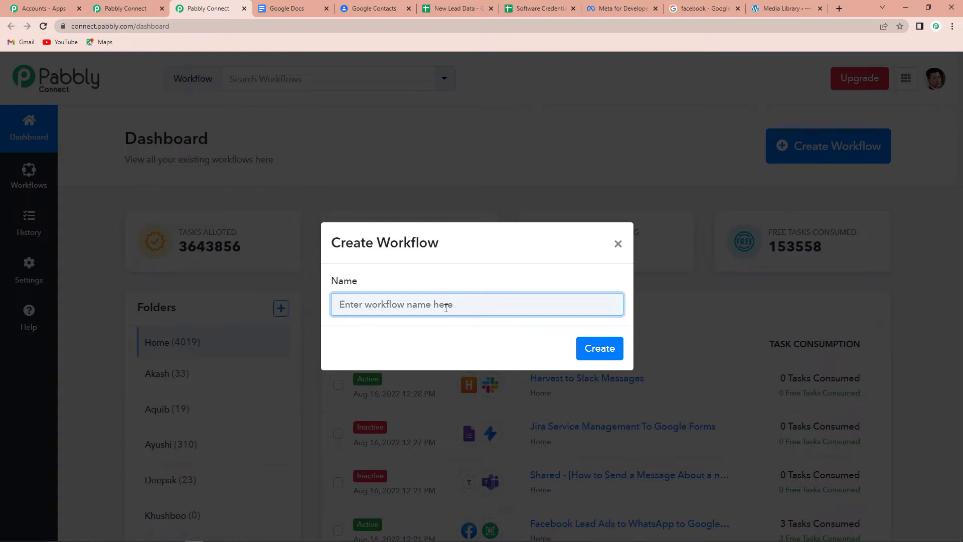
{"action": "type", "text": "Facebook Lead Ads to WhatsApp to Google Sheets to Google Contacts"}
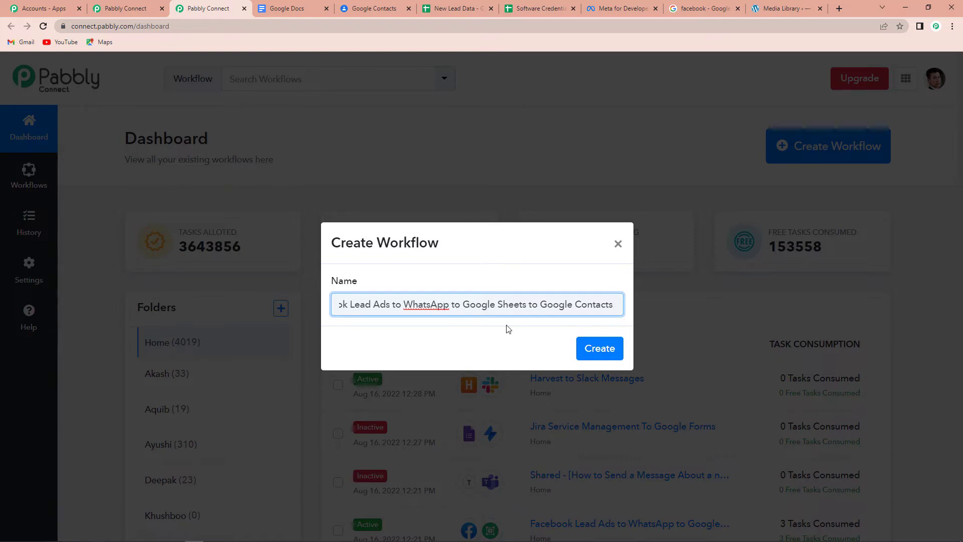
{"action": "left_click", "coordinate": [597, 356]}
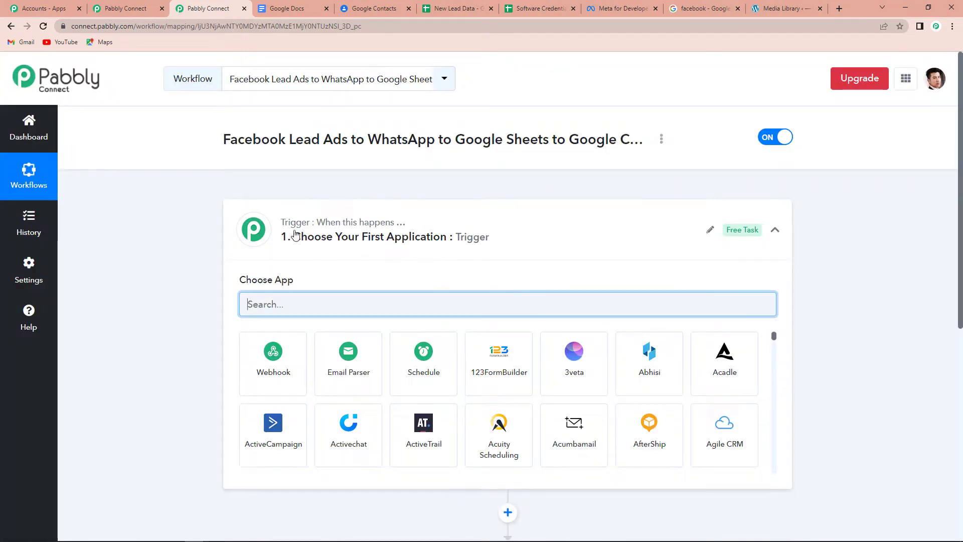
Set the trigger to Facebook Lead Ads with the New Lead (Instant) event.
{"action": "scroll", "coordinate": [492, 235], "scroll_direction": "down", "scroll_amount": 4}
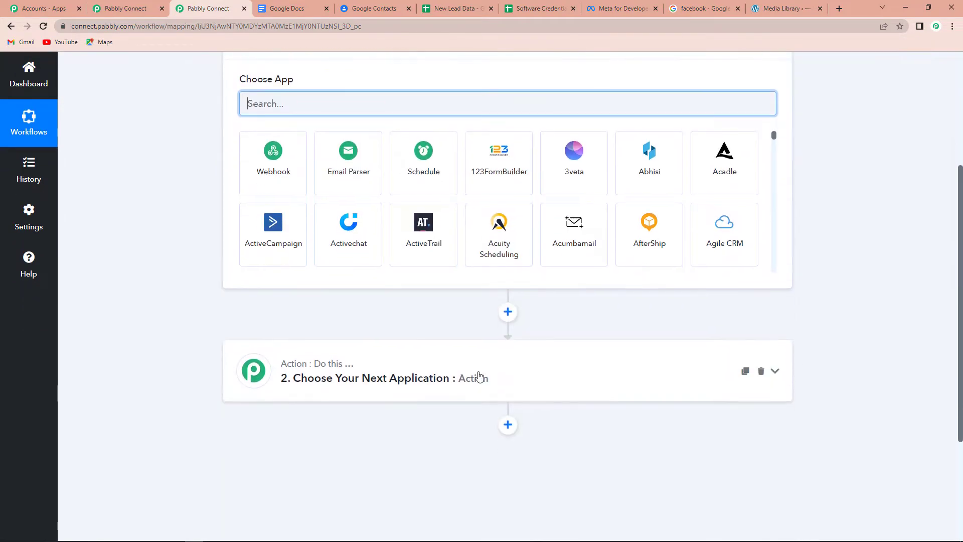
{"action": "scroll", "coordinate": [555, 384], "scroll_direction": "up", "scroll_amount": 2}
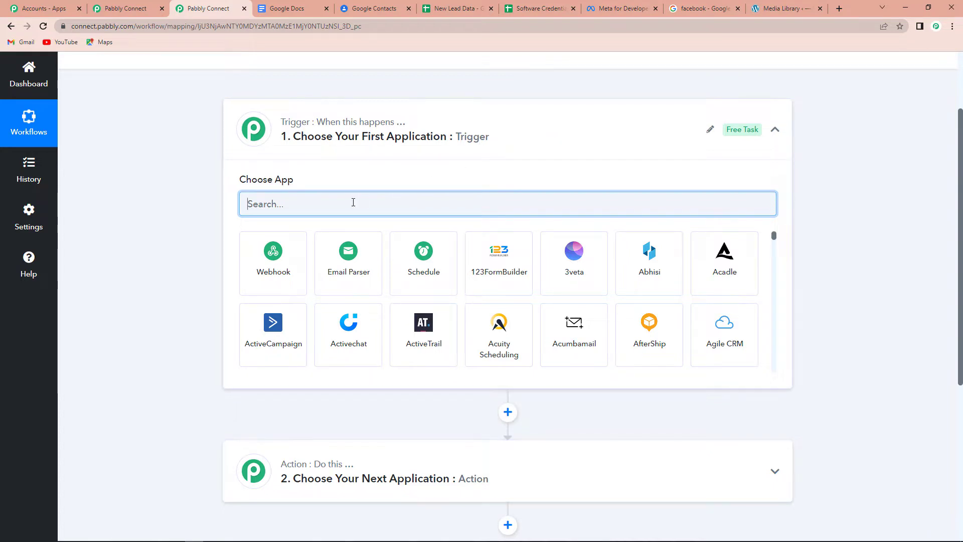
{"action": "type", "text": "Face"}
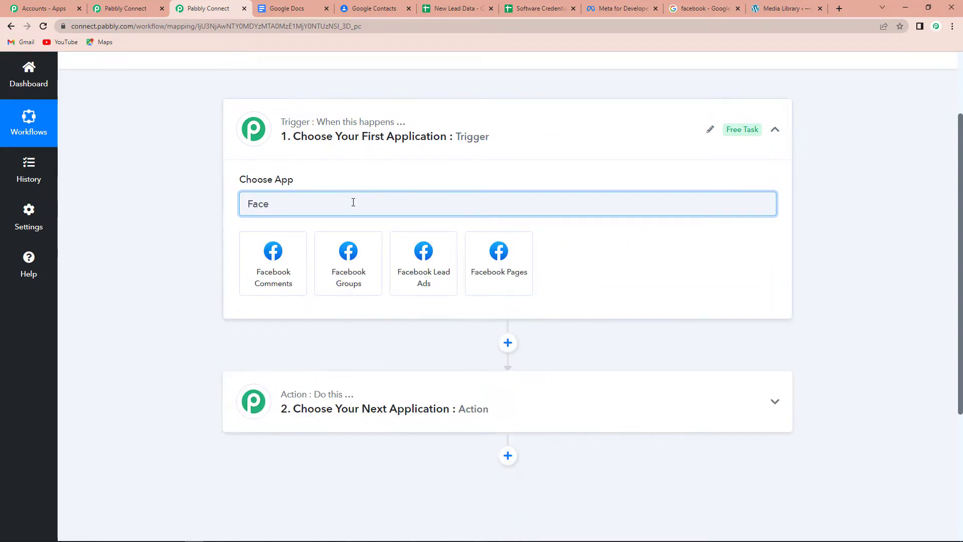
{"action": "left_click", "coordinate": [437, 264]}
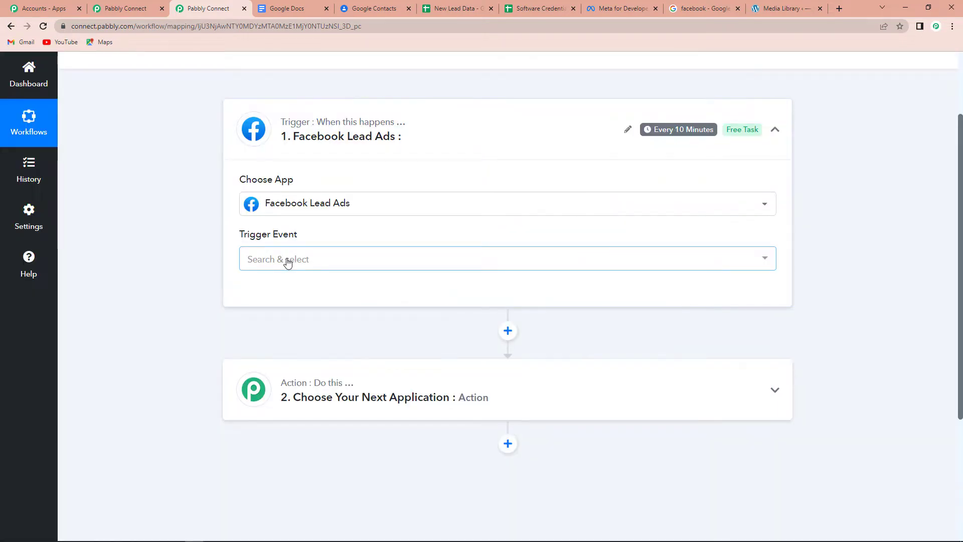
{"action": "left_click", "coordinate": [288, 263]}
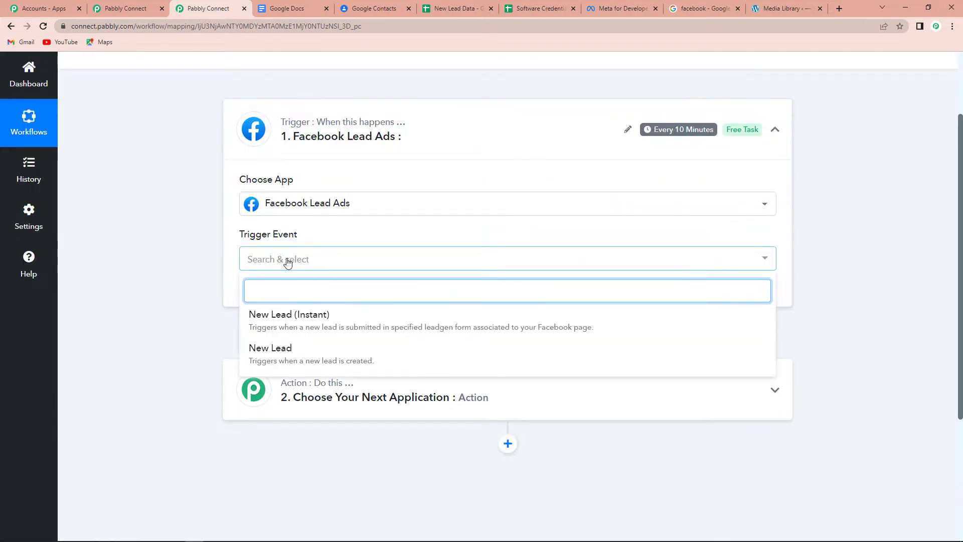
{"action": "left_click", "coordinate": [285, 326]}
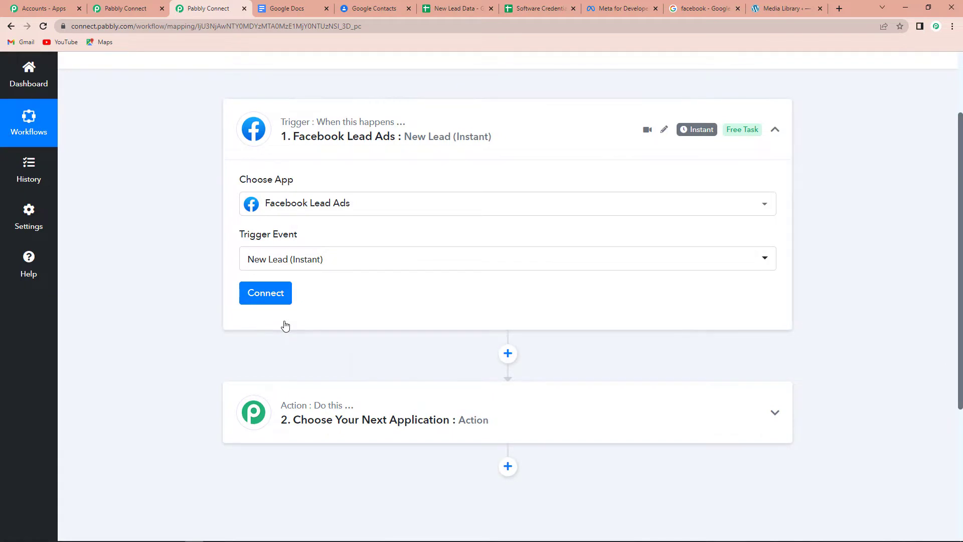
Authorize a new Facebook Lead Ads connection for the trigger.
{"action": "left_click", "coordinate": [257, 298]}
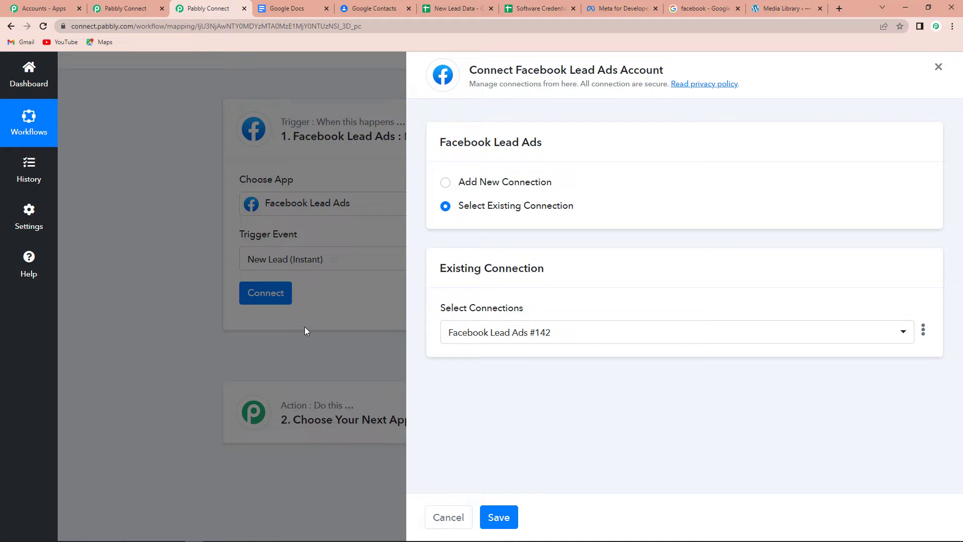
{"action": "left_click", "coordinate": [446, 182]}
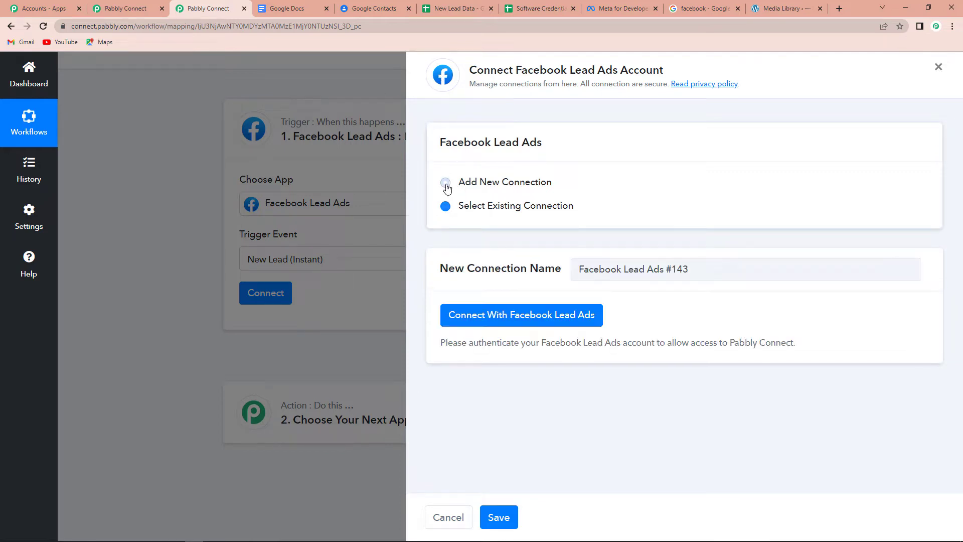
{"action": "left_click", "coordinate": [505, 323]}
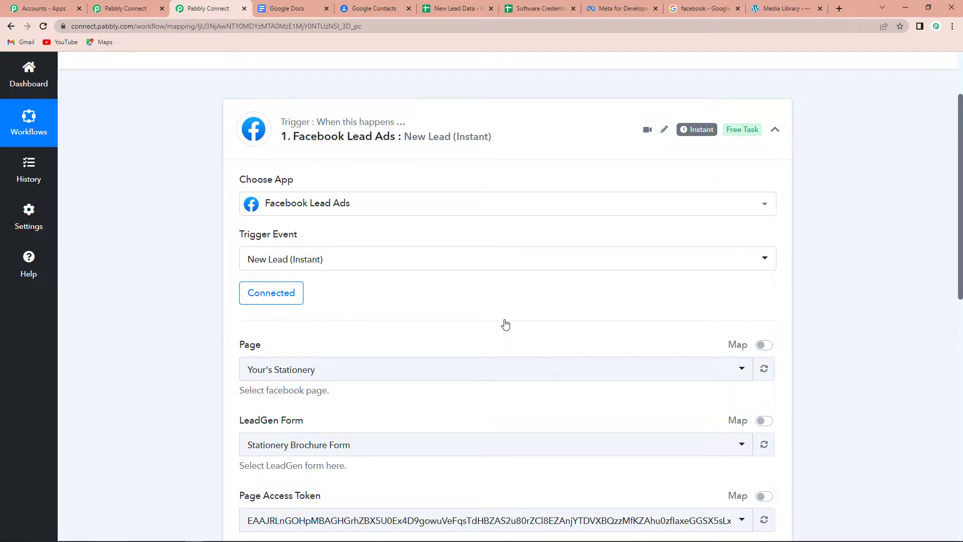
{"action": "scroll", "coordinate": [504, 324], "scroll_direction": "down", "scroll_amount": 3}
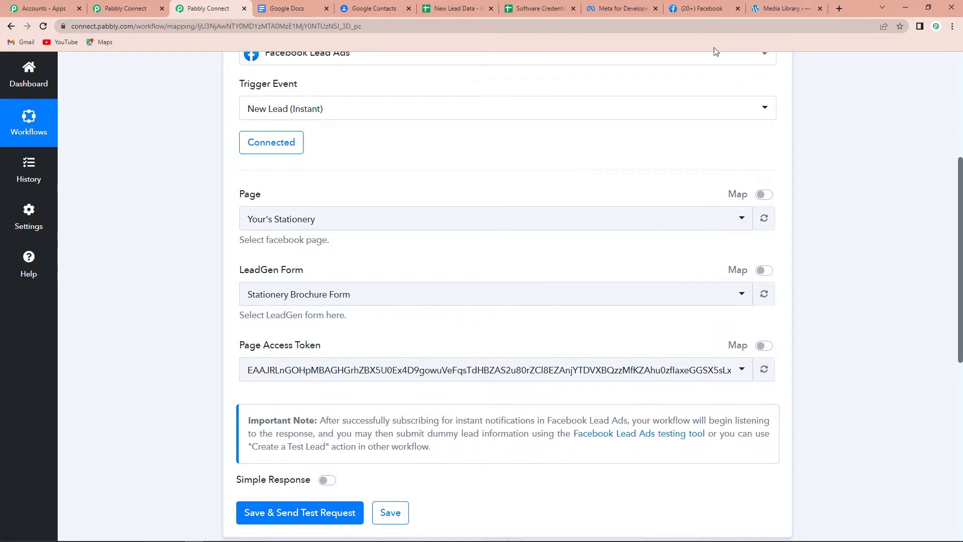
{"action": "left_click", "coordinate": [707, 7]}
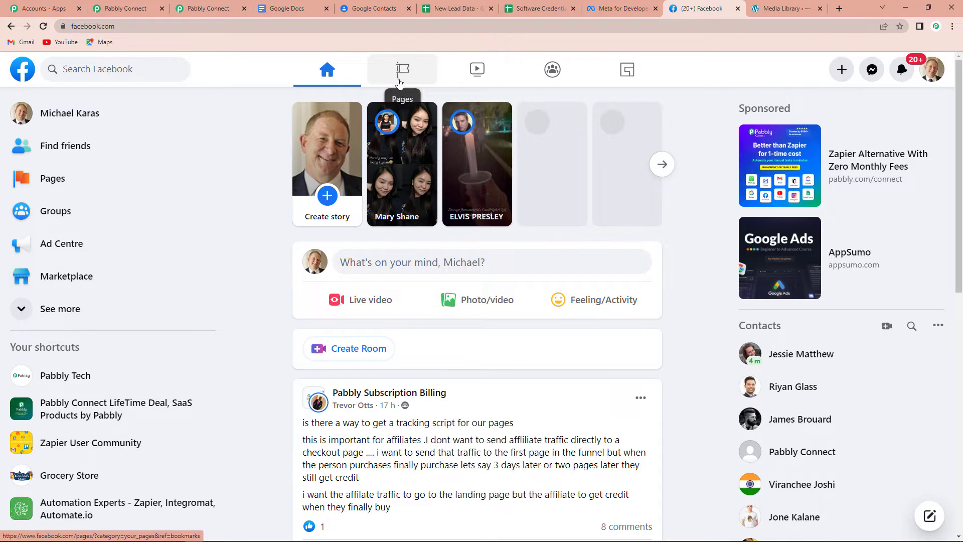
{"action": "left_click", "coordinate": [401, 74]}
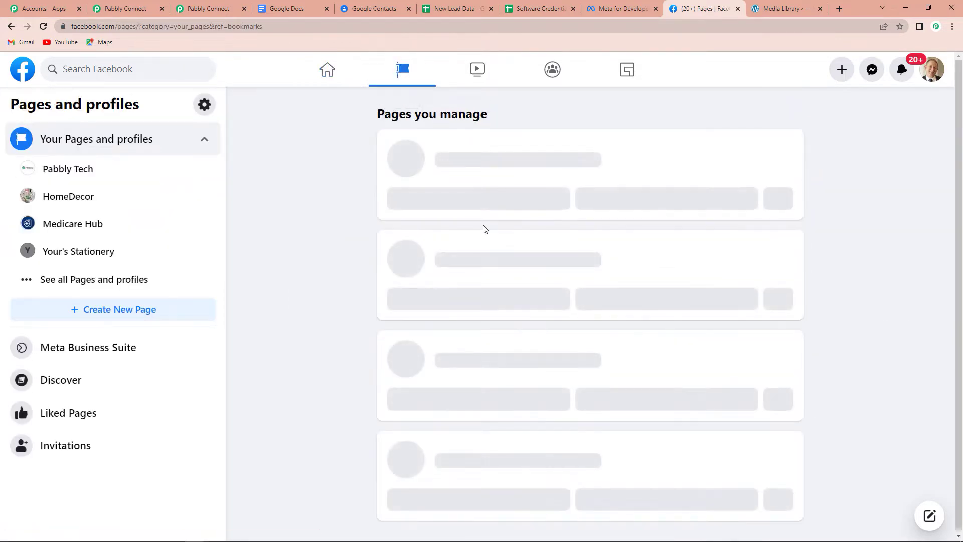
{"action": "scroll", "coordinate": [840, 208], "scroll_direction": "down", "scroll_amount": 3}
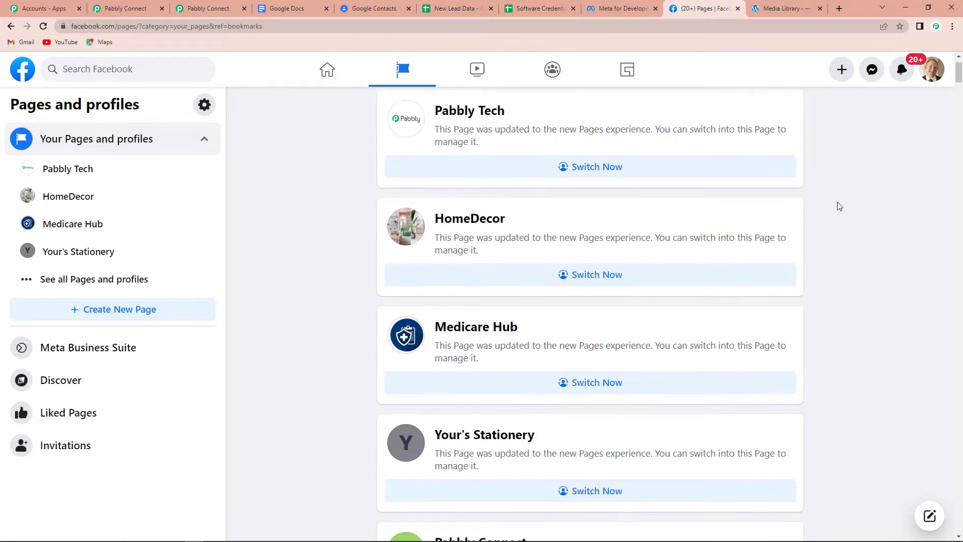
{"action": "scroll", "coordinate": [839, 206], "scroll_direction": "down", "scroll_amount": 5}
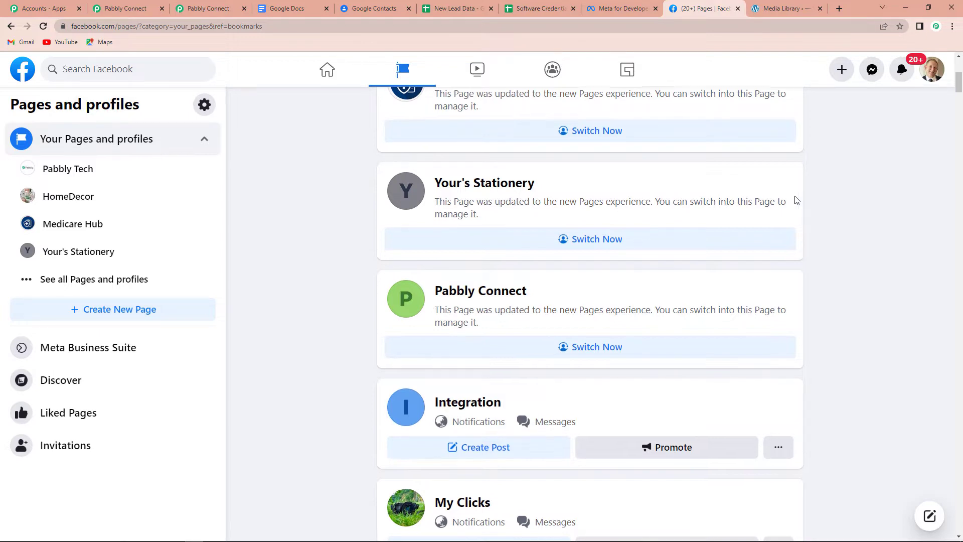
{"action": "scroll", "coordinate": [795, 200], "scroll_direction": "down", "scroll_amount": 1}
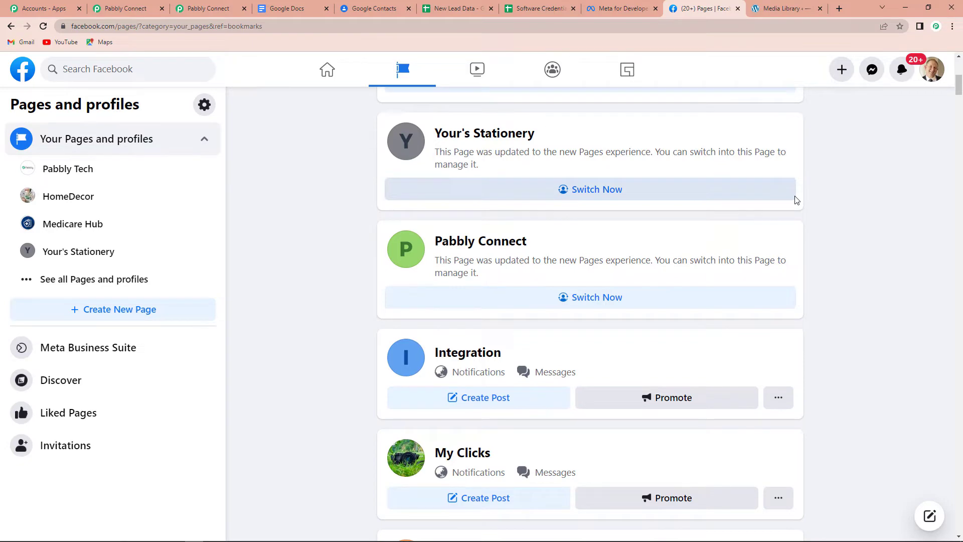
{"action": "scroll", "coordinate": [795, 200], "scroll_direction": "down", "scroll_amount": 4}
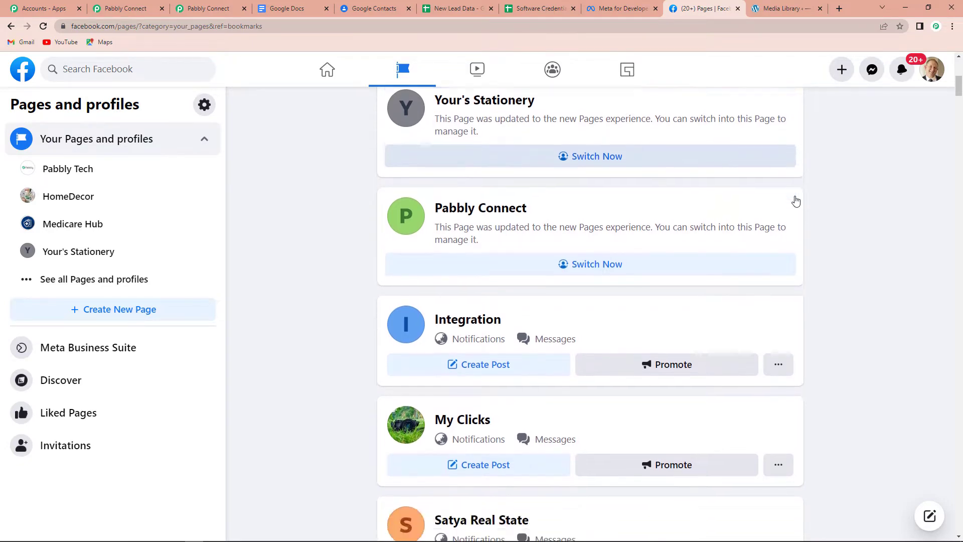
{"action": "left_click", "coordinate": [206, 8]}
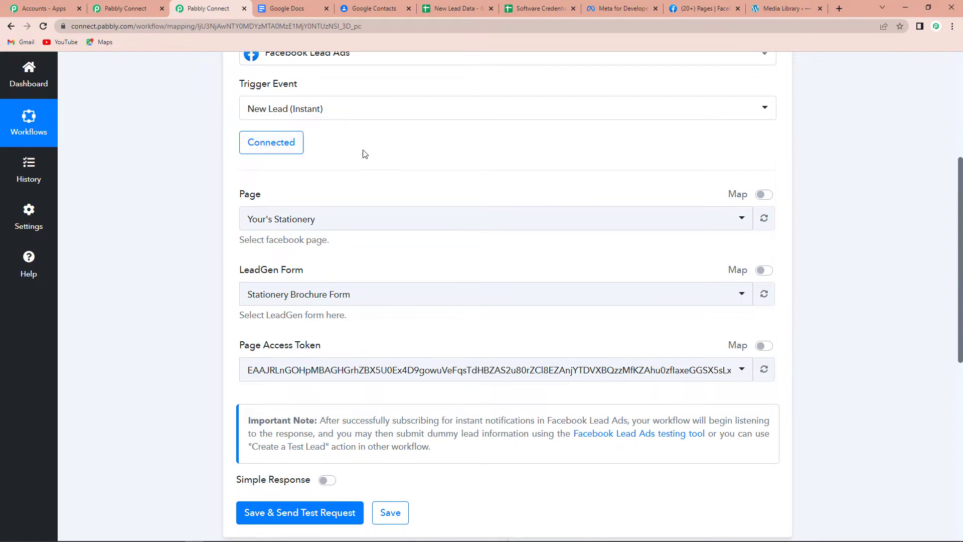
Switch the trigger to the ABC Plant Nursery page's Nursery Brochure Form and save it, sending a test request.
{"action": "left_click", "coordinate": [330, 219]}
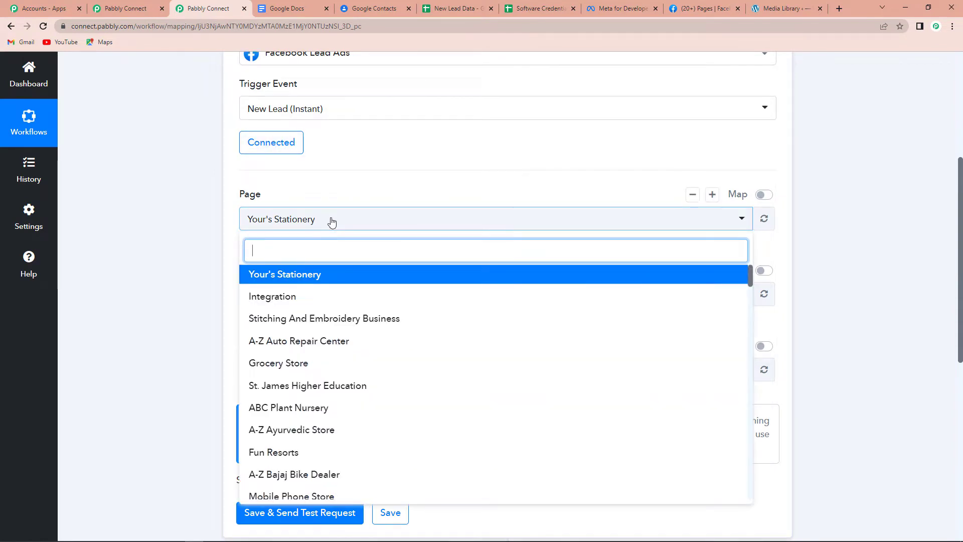
{"action": "left_click", "coordinate": [283, 412]}
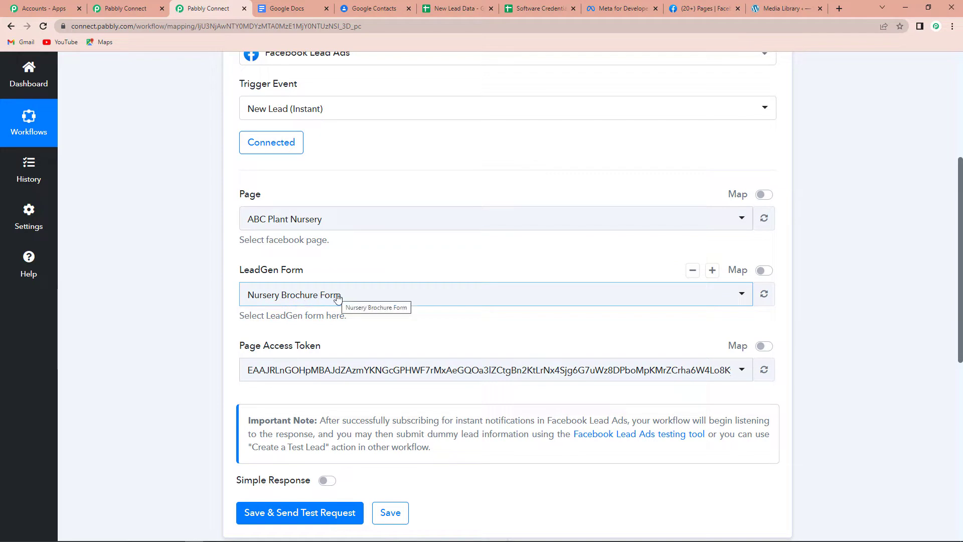
{"action": "scroll", "coordinate": [387, 306], "scroll_direction": "down", "scroll_amount": 3}
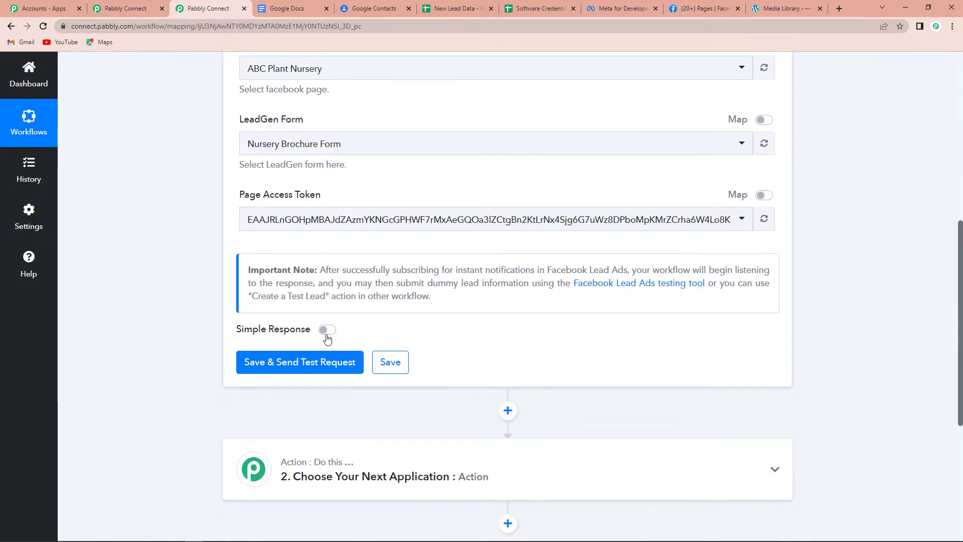
{"action": "left_click", "coordinate": [283, 368]}
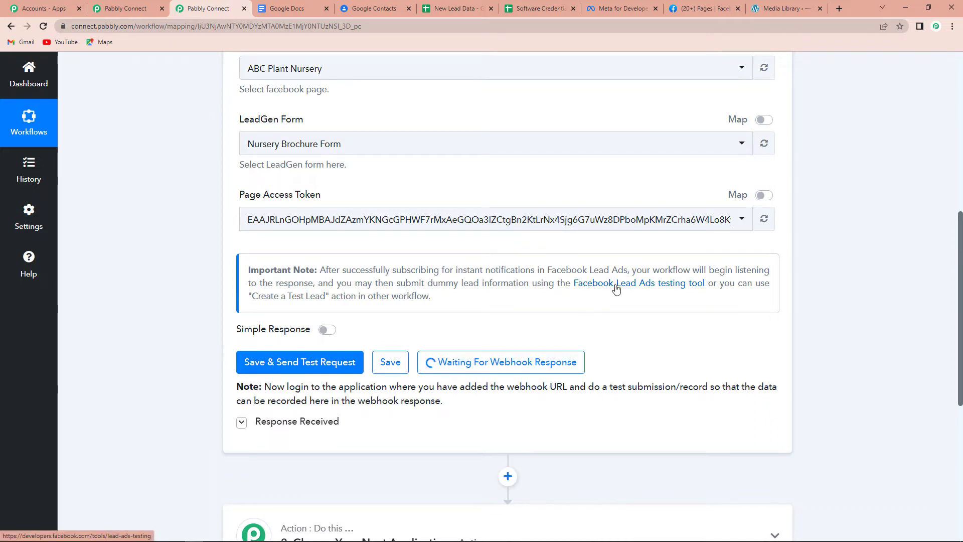
In the Lead Ads Testing Tool, select the ABC Plant Nursery page and preview the Nursery Brochure Form.
{"action": "left_click", "coordinate": [651, 284]}
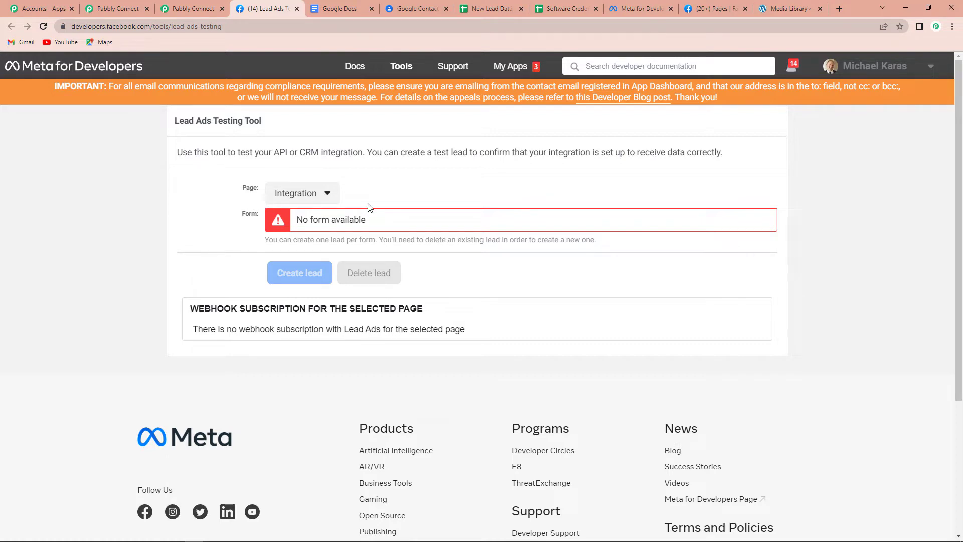
{"action": "left_click", "coordinate": [327, 193]}
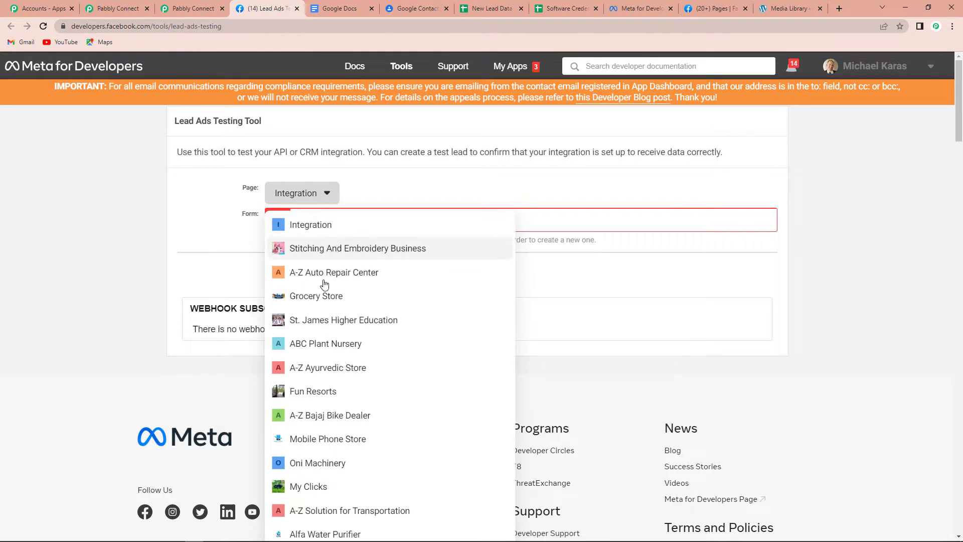
{"action": "left_click", "coordinate": [314, 344]}
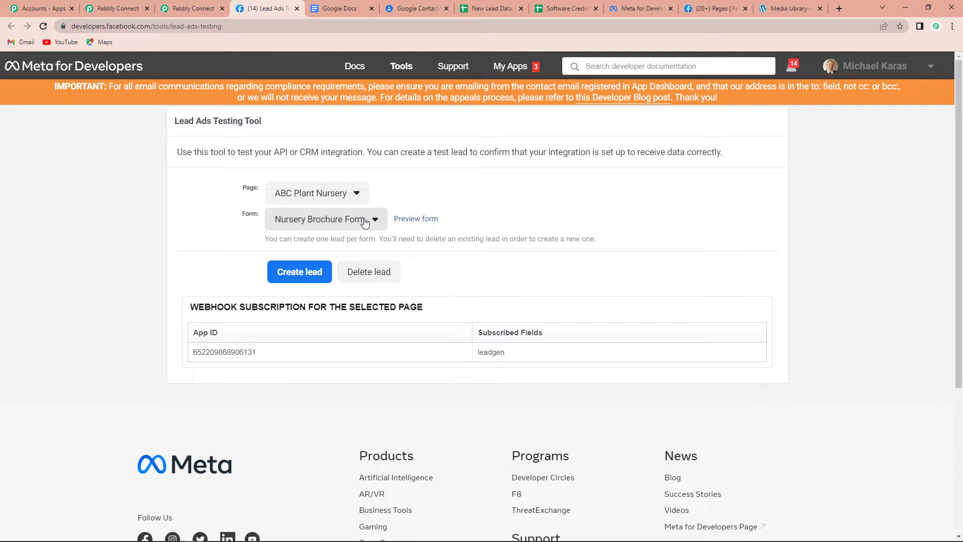
{"action": "left_click", "coordinate": [414, 222]}
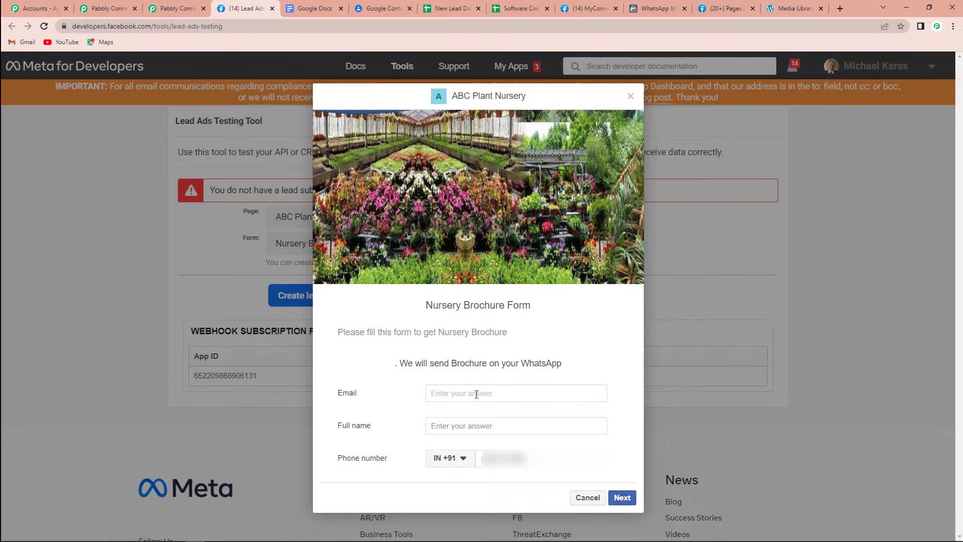
Fill in a sample email, full name and phone number, then submit the test lead.
{"action": "left_click", "coordinate": [501, 425]}
{"action": "type", "text": "Recent User"}
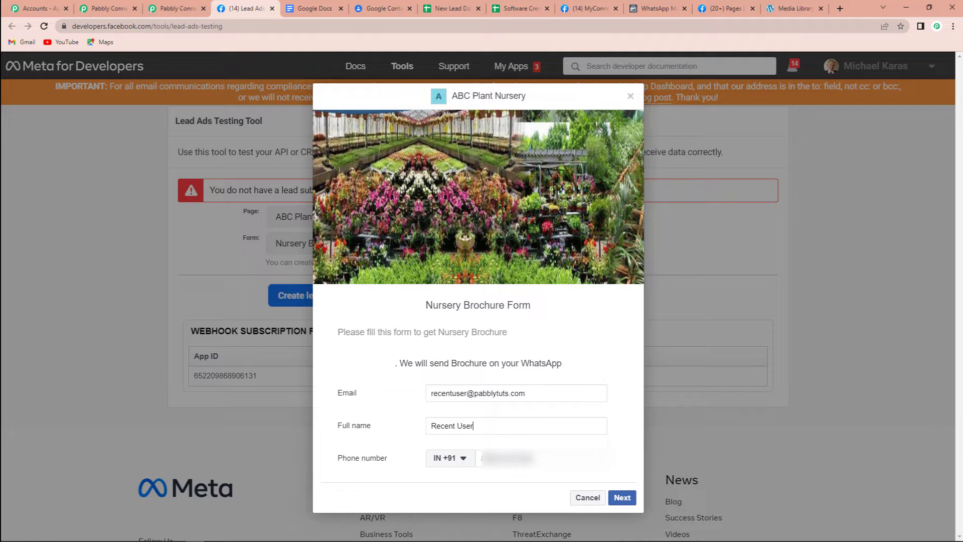
{"action": "left_click_drag", "start_coordinate": [529, 458], "coordinate": [398, 462]}
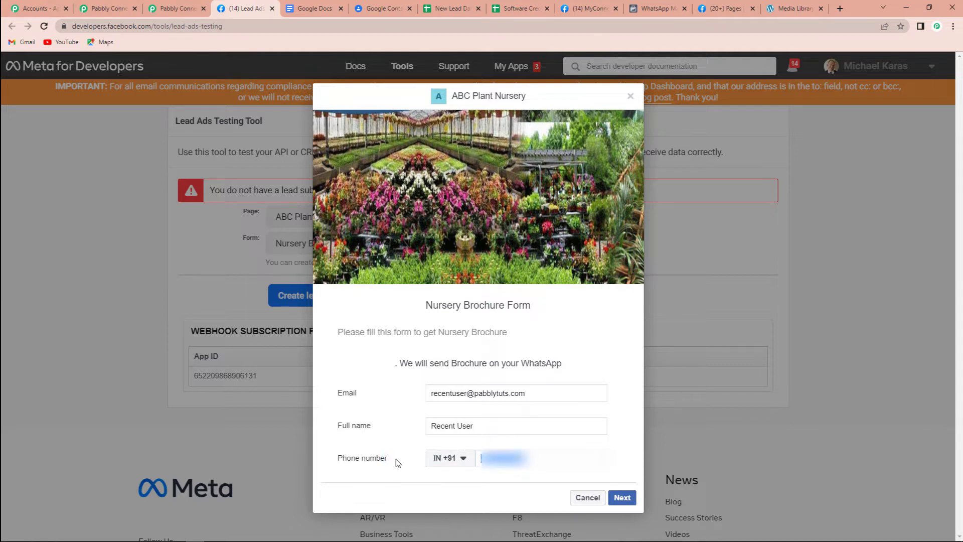
{"action": "type", "text": "8???????"}
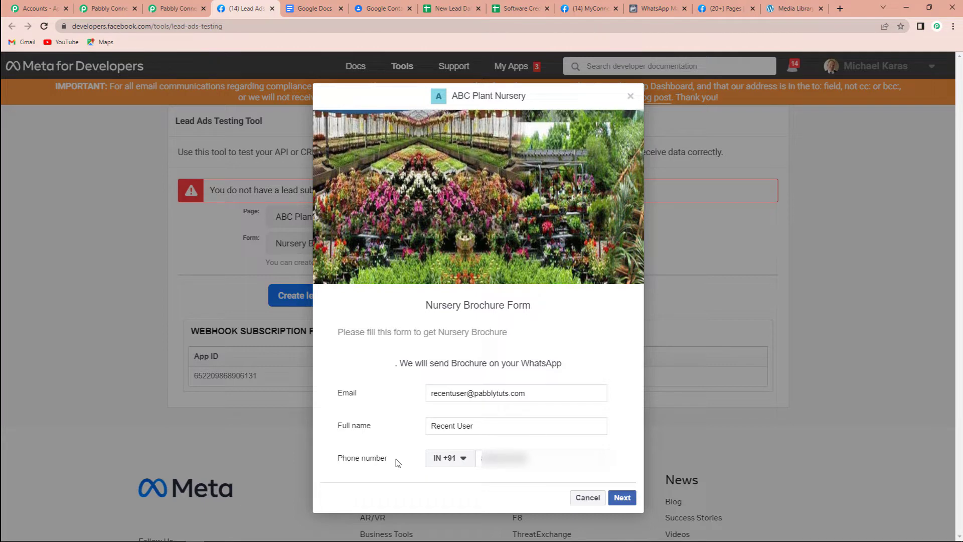
{"action": "left_click", "coordinate": [622, 501]}
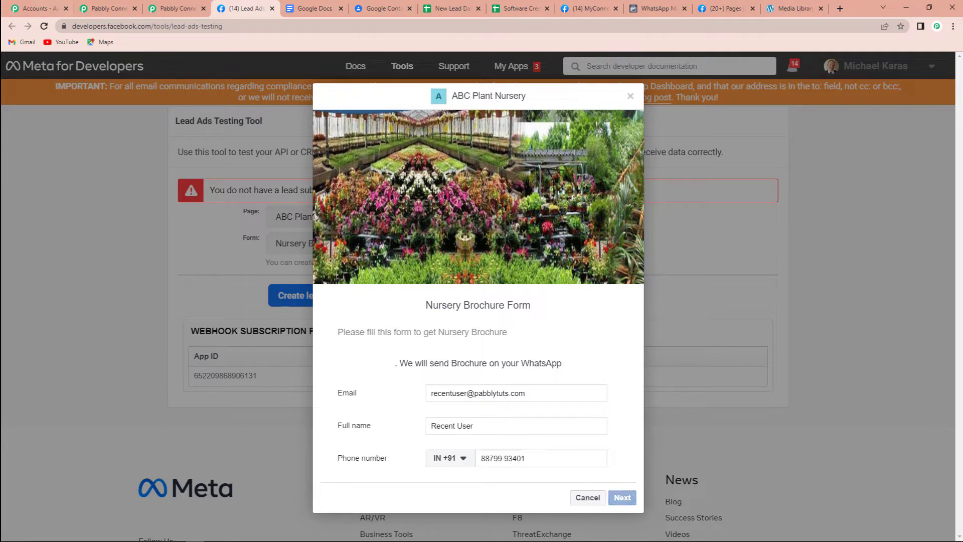
{"action": "left_click", "coordinate": [622, 386]}
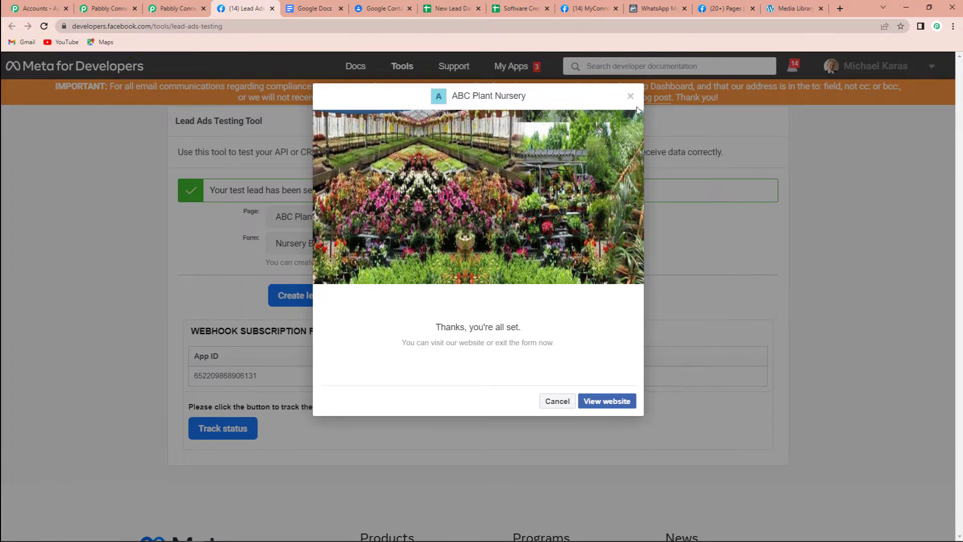
Back in Pabbly Connect, review the lead's captured email, name and phone, then add an action step.
{"action": "key", "text": "ctrl+shift+Tab"}
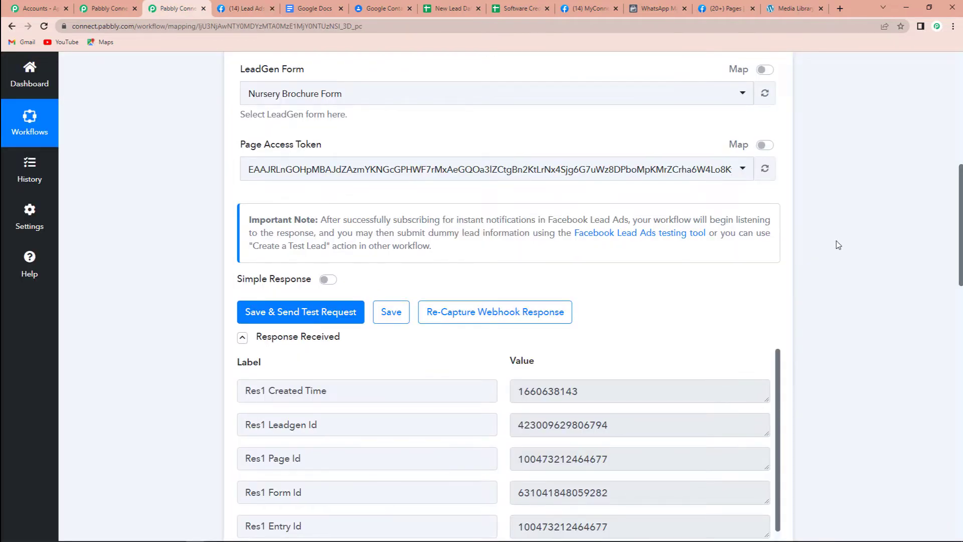
{"action": "scroll", "coordinate": [794, 267], "scroll_direction": "down", "scroll_amount": 3}
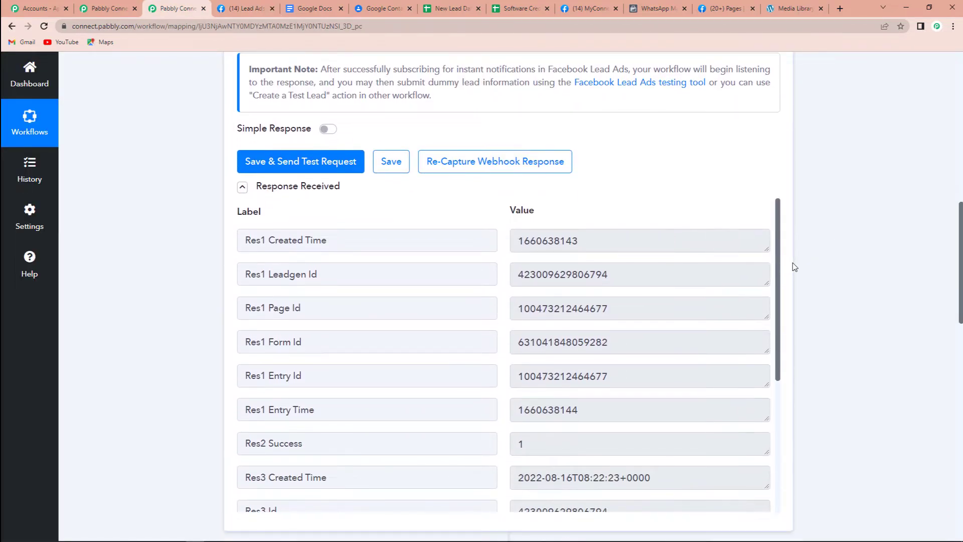
{"action": "scroll", "coordinate": [646, 313], "scroll_direction": "down", "scroll_amount": 5}
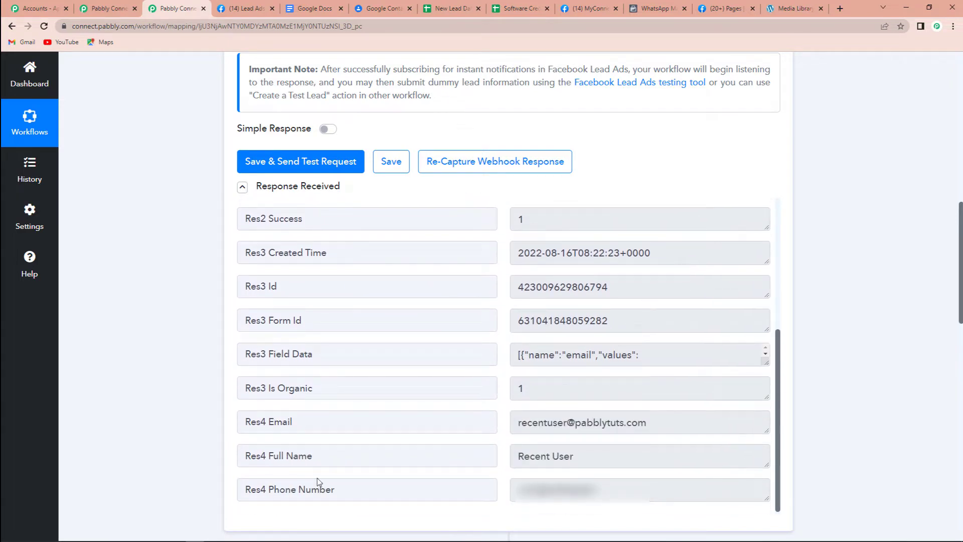
{"action": "scroll", "coordinate": [854, 335], "scroll_direction": "down", "scroll_amount": 6}
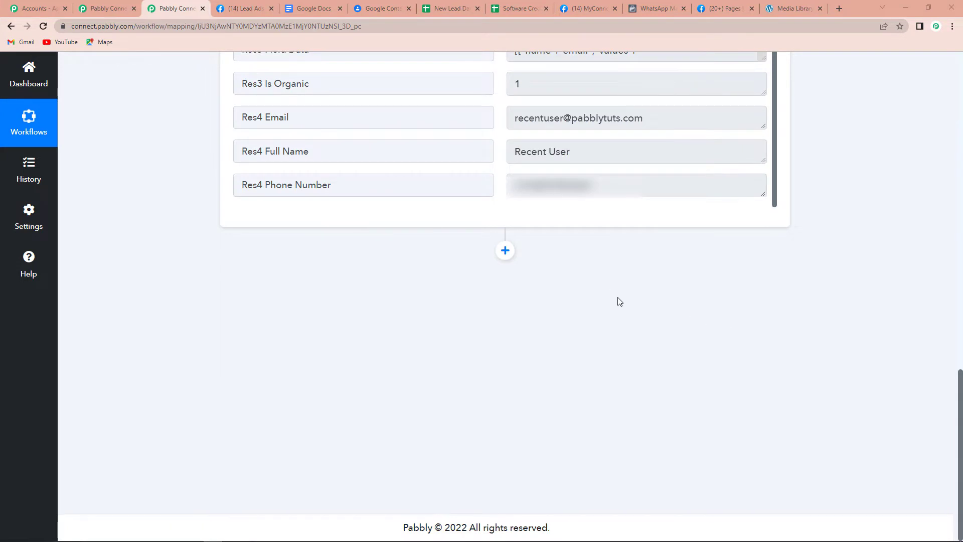
{"action": "scroll", "coordinate": [620, 301], "scroll_direction": "up", "scroll_amount": 2}
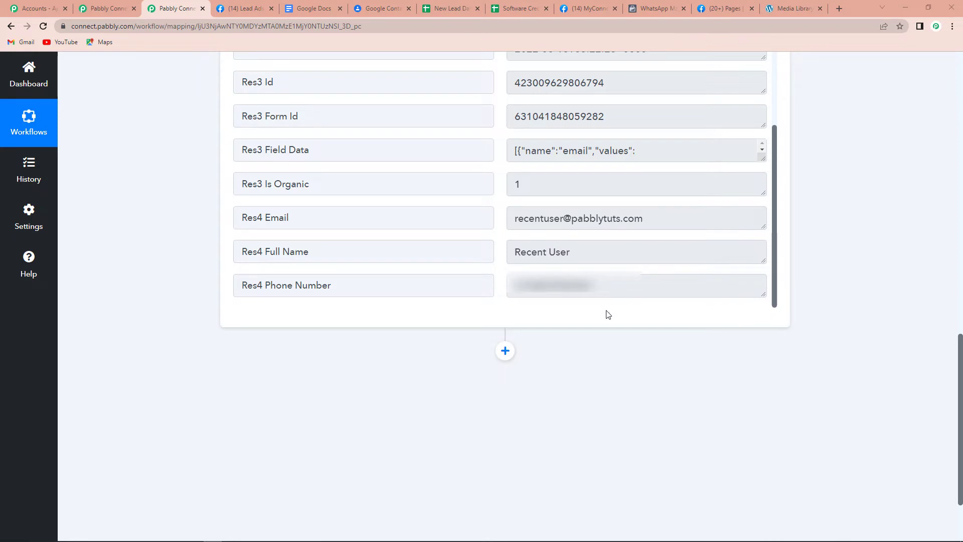
{"action": "left_click", "coordinate": [505, 350]}
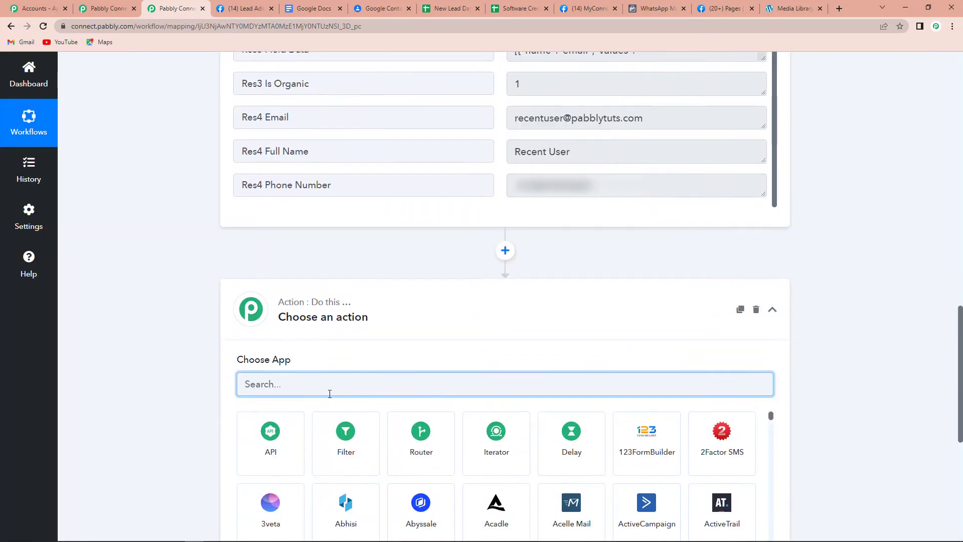
Make the action Google Contacts with the Create Contact event.
{"action": "type", "text": "google"}
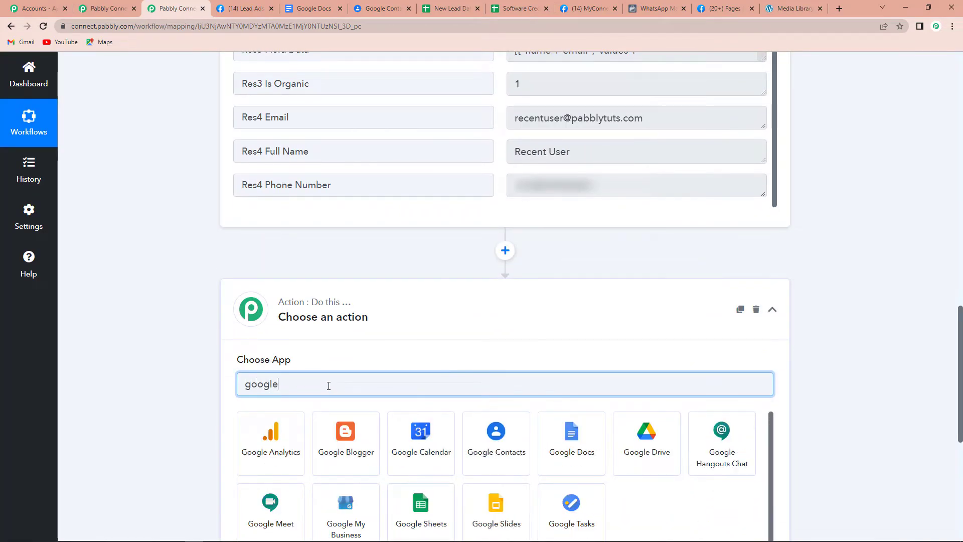
{"action": "left_click", "coordinate": [525, 464]}
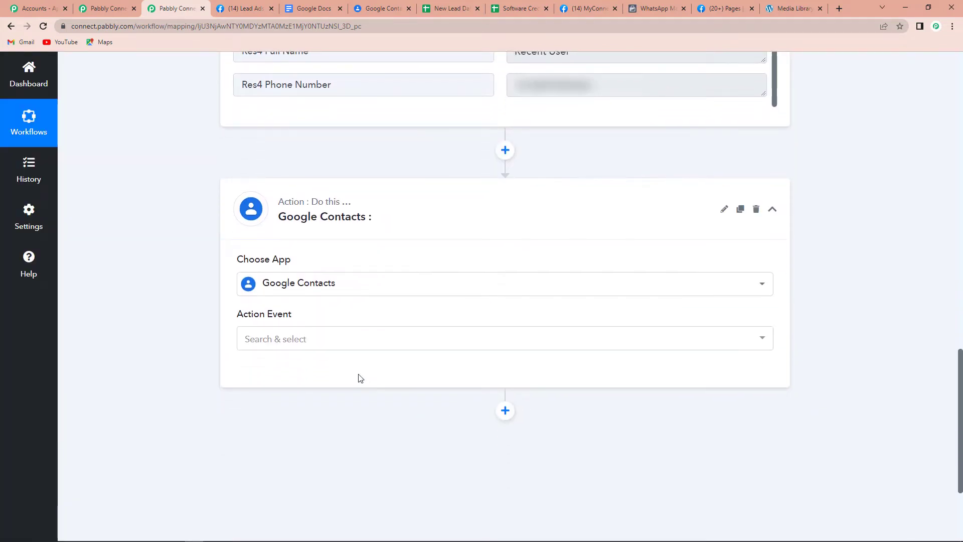
{"action": "left_click", "coordinate": [336, 342]}
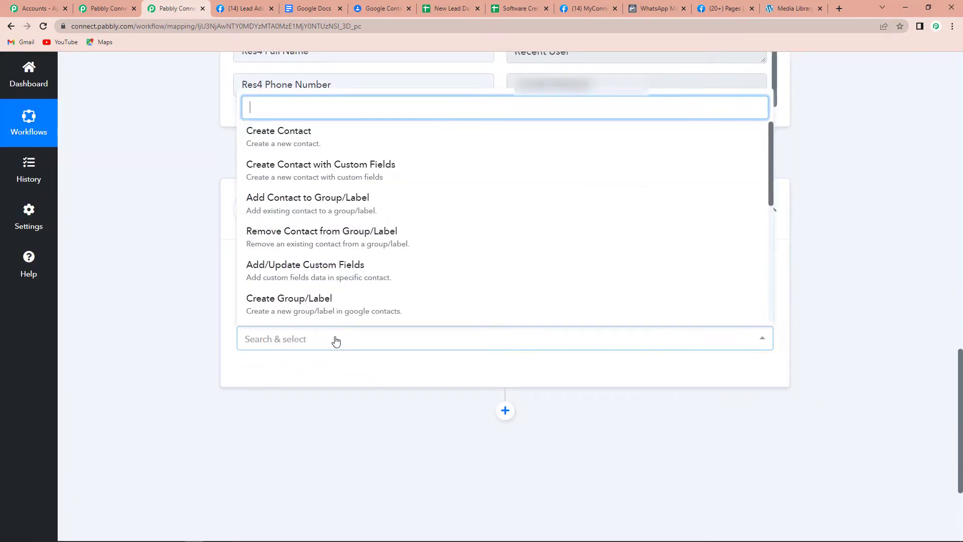
{"action": "left_click", "coordinate": [316, 139]}
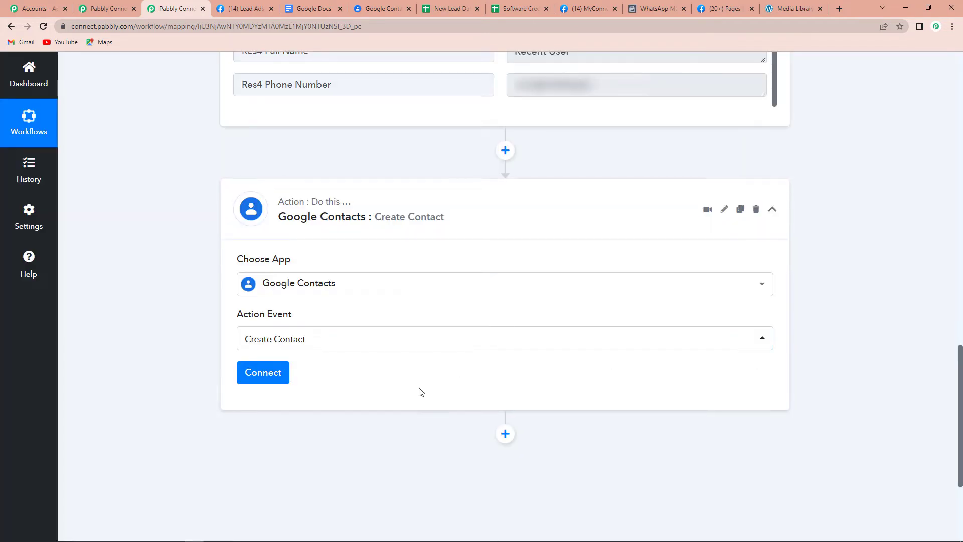
Add a new Google Contacts connection and grant Pabbly Connect access to the Google account.
{"action": "left_click", "coordinate": [268, 380]}
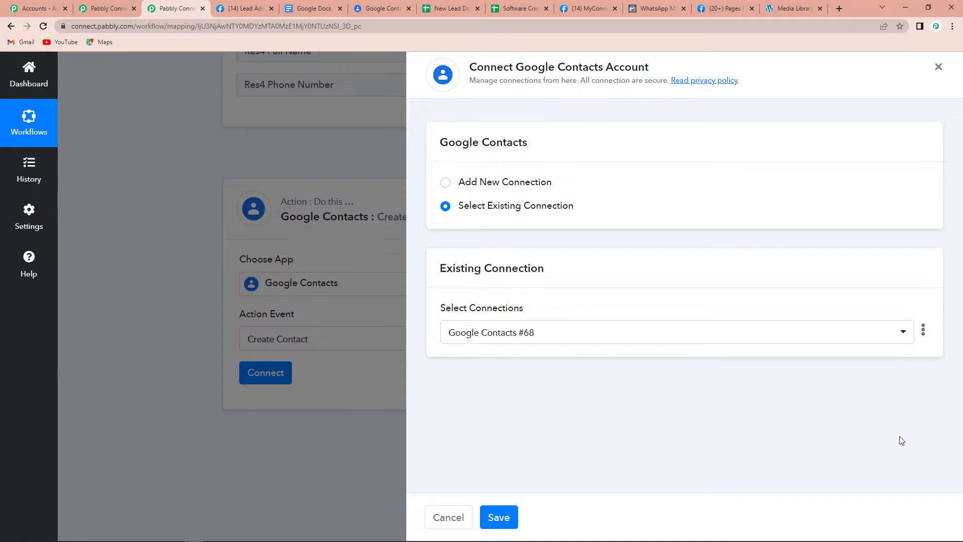
{"action": "left_click", "coordinate": [445, 184]}
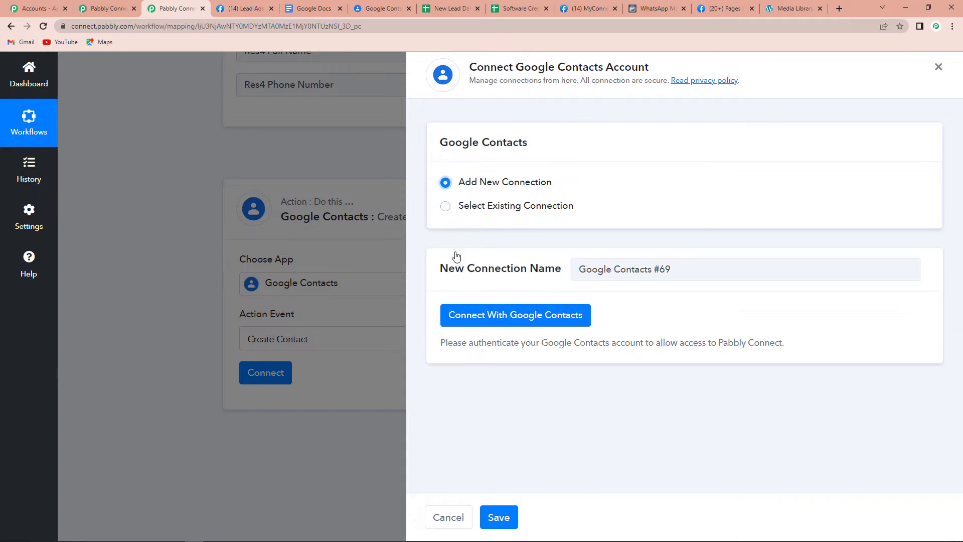
{"action": "left_click", "coordinate": [504, 320]}
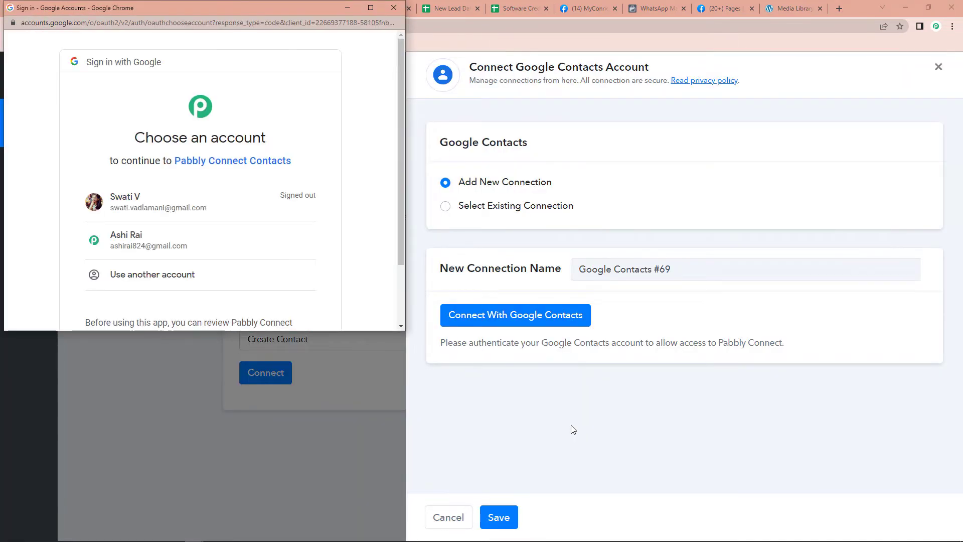
{"action": "left_click", "coordinate": [174, 250]}
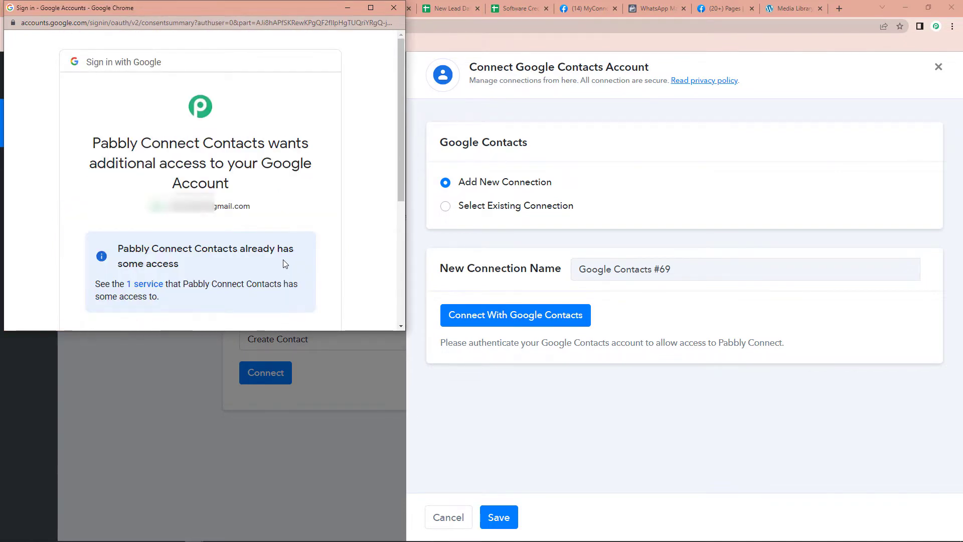
{"action": "scroll", "coordinate": [280, 248], "scroll_direction": "down", "scroll_amount": 4}
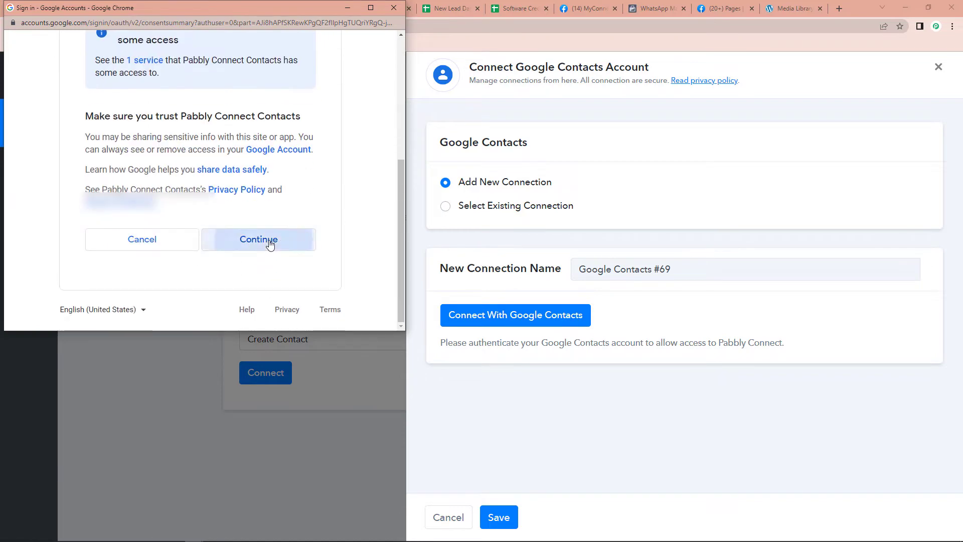
{"action": "left_click", "coordinate": [266, 242]}
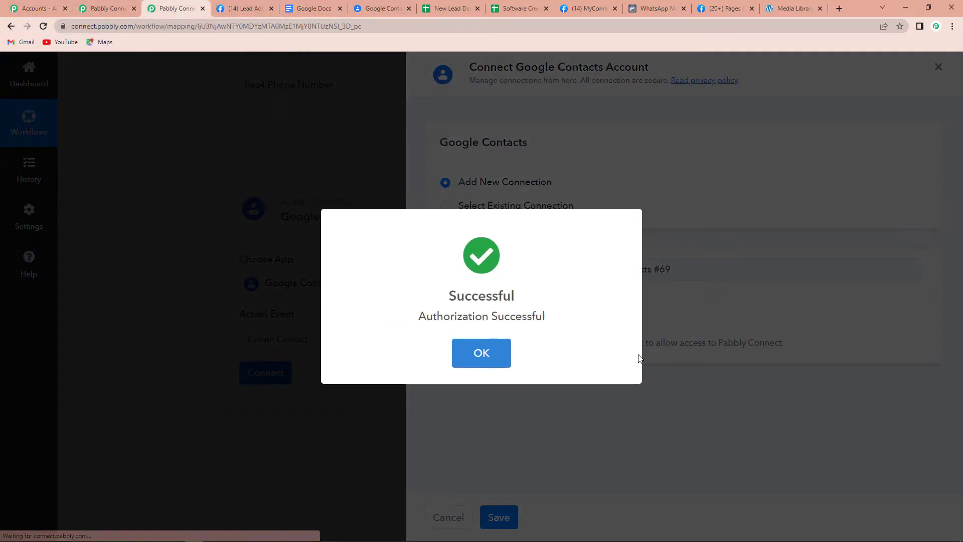
{"action": "scroll", "coordinate": [476, 329], "scroll_direction": "down", "scroll_amount": 4}
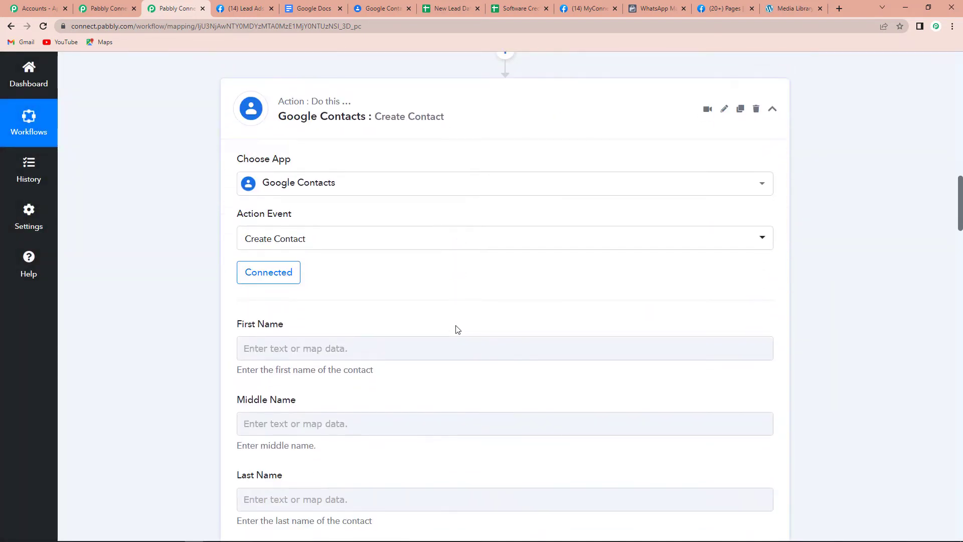
Check the lead's Full Name data, then insert a new step above the Google Contacts action.
{"action": "left_click", "coordinate": [257, 247]}
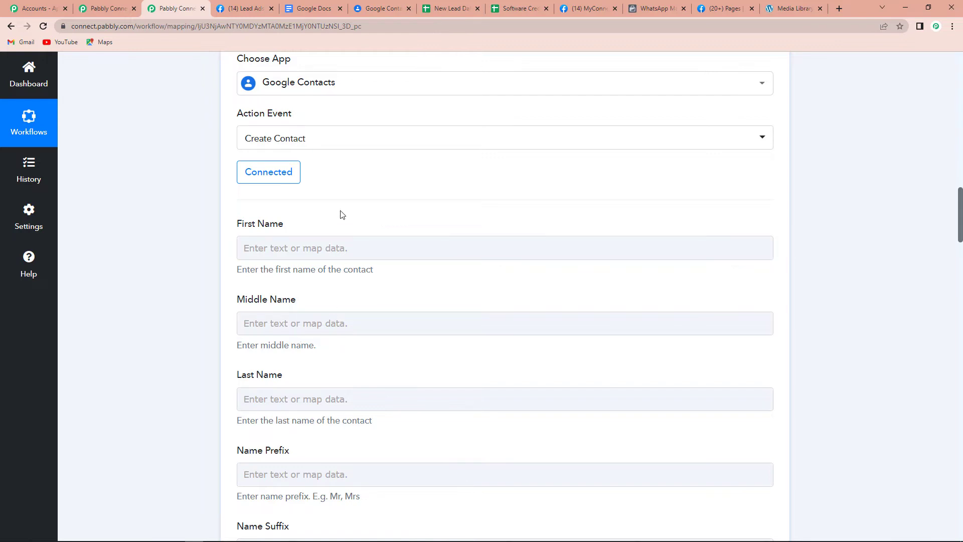
{"action": "scroll", "coordinate": [339, 212], "scroll_direction": "up", "scroll_amount": 4}
{"action": "scroll", "coordinate": [447, 301], "scroll_direction": "up", "scroll_amount": 3}
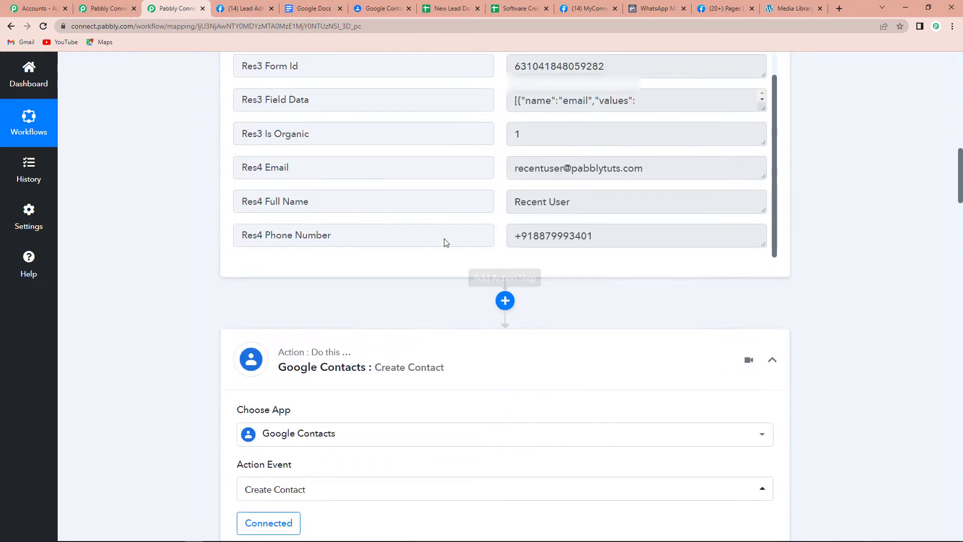
{"action": "left_click_drag", "start_coordinate": [264, 198], "coordinate": [451, 208]}
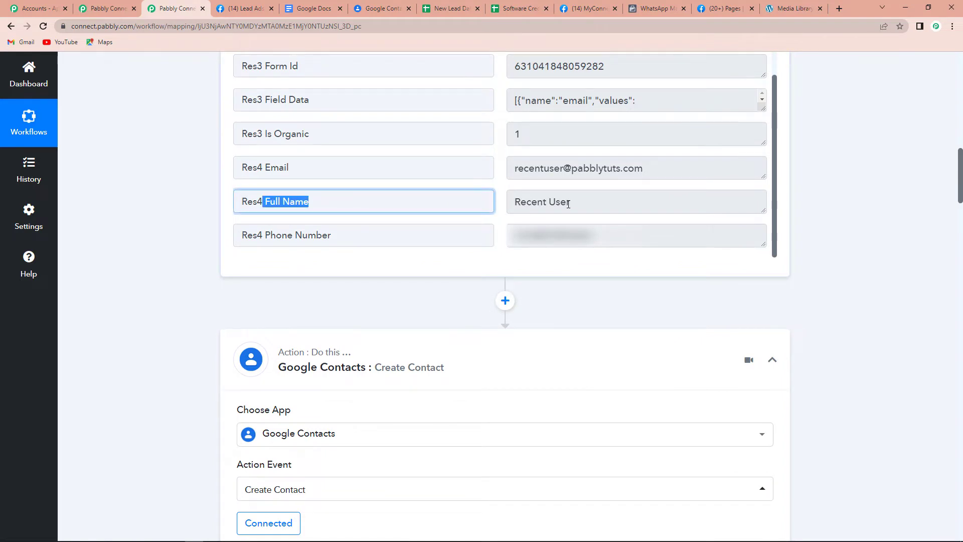
{"action": "scroll", "coordinate": [553, 275], "scroll_direction": "down", "scroll_amount": 6}
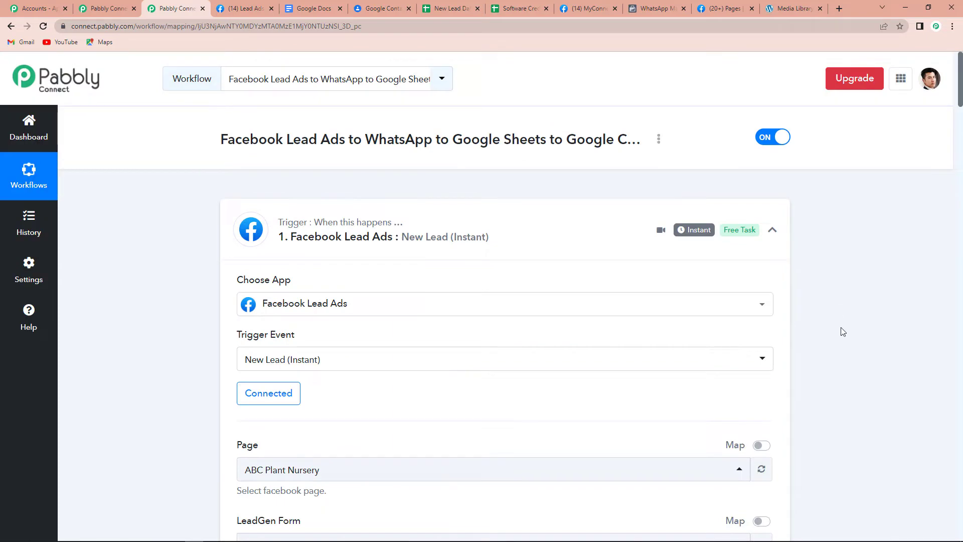
{"action": "scroll", "coordinate": [842, 329], "scroll_direction": "down", "scroll_amount": 14}
{"action": "scroll", "coordinate": [842, 326], "scroll_direction": "up", "scroll_amount": 7}
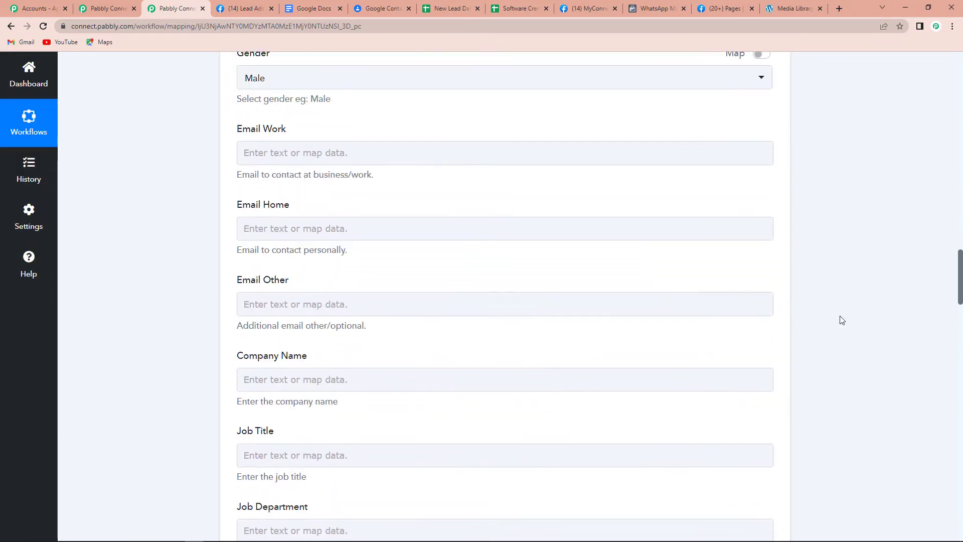
{"action": "scroll", "coordinate": [842, 320], "scroll_direction": "up", "scroll_amount": 10}
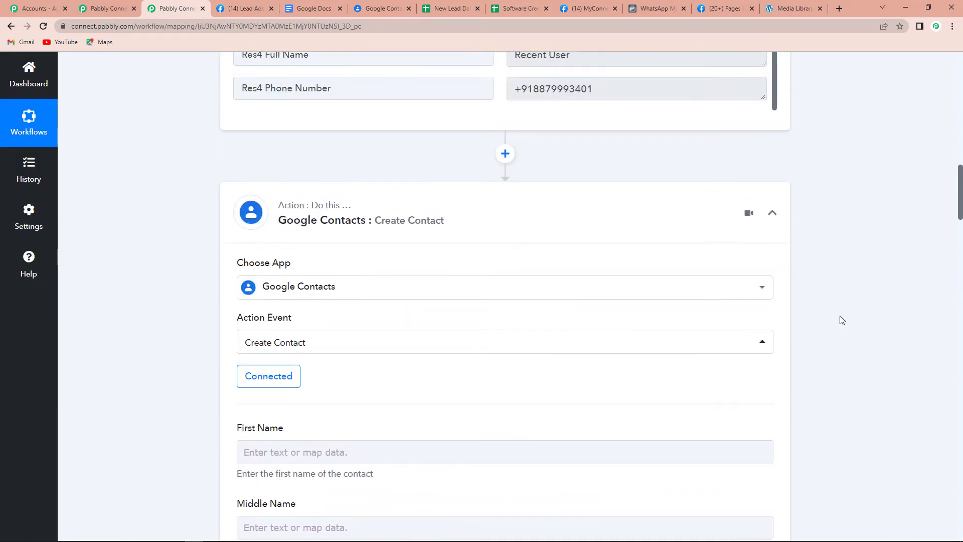
{"action": "left_click", "coordinate": [505, 154]}
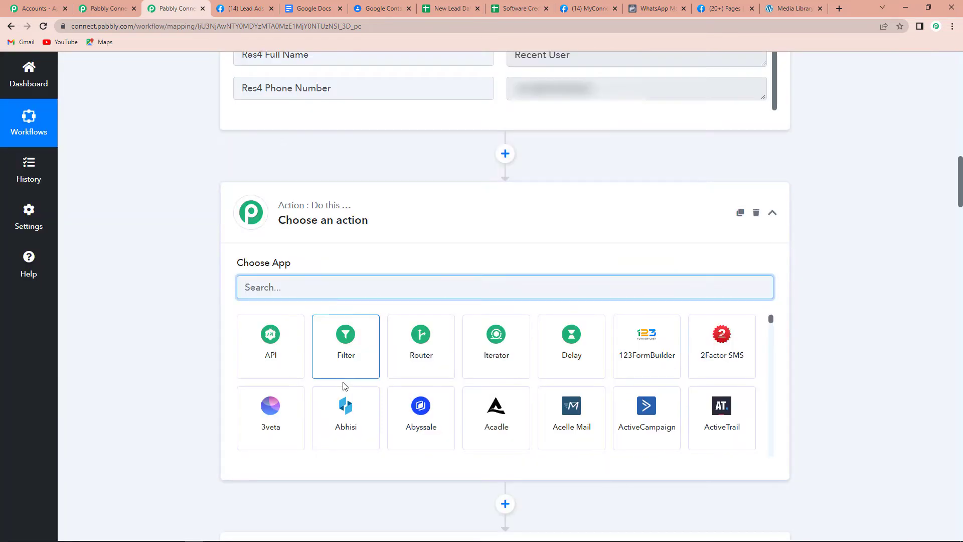
Make the inserted step Text Formatter by Pabbly with the Split Text action, and connect it.
{"action": "type", "text": "text"}
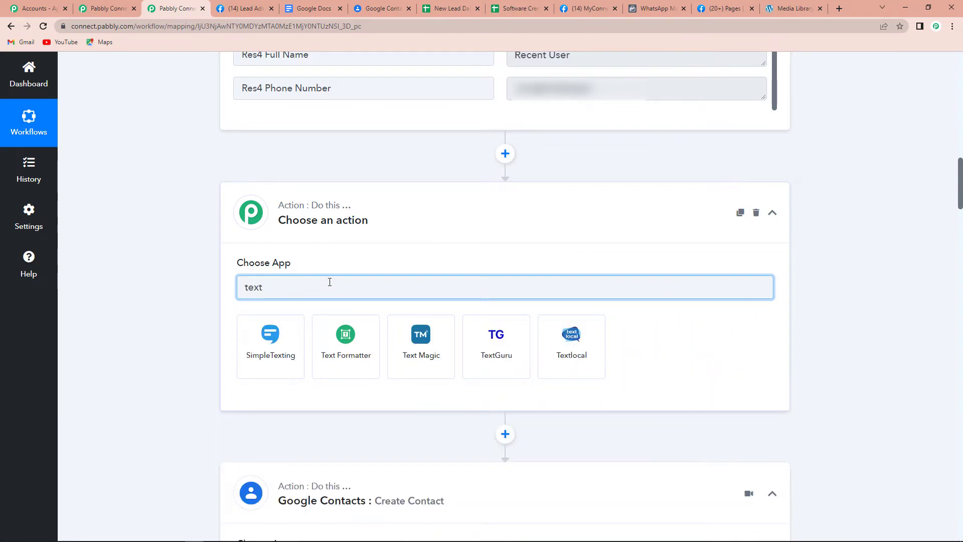
{"action": "left_click", "coordinate": [374, 370]}
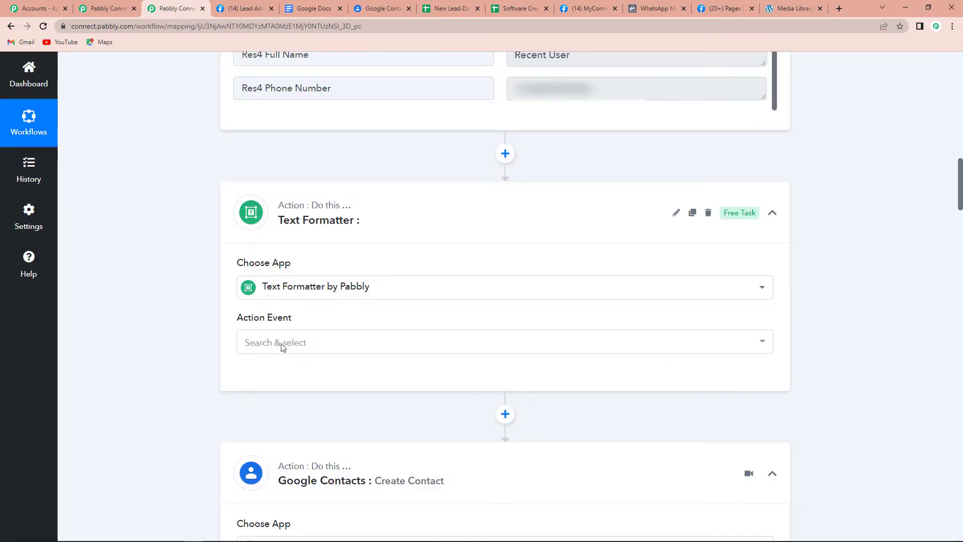
{"action": "left_click", "coordinate": [274, 344]}
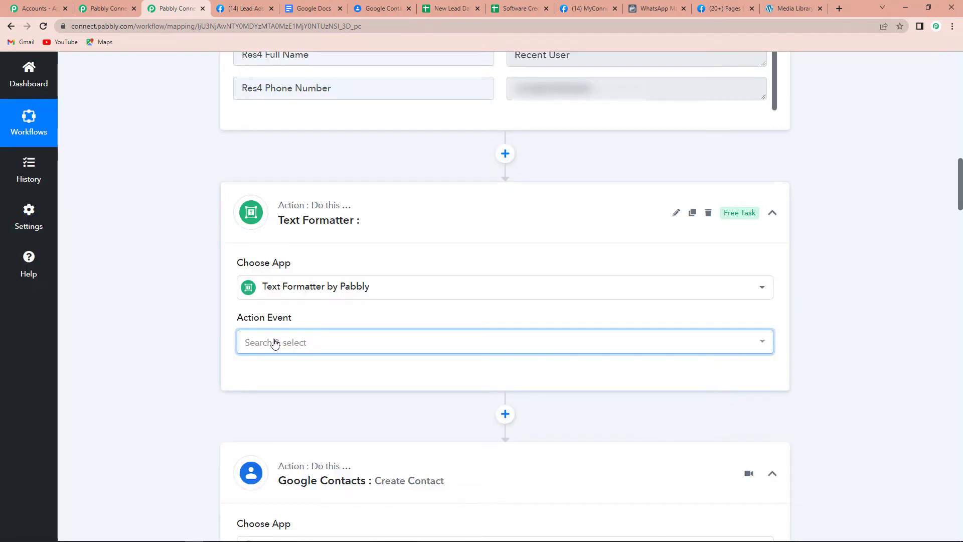
{"action": "left_click", "coordinate": [275, 269]}
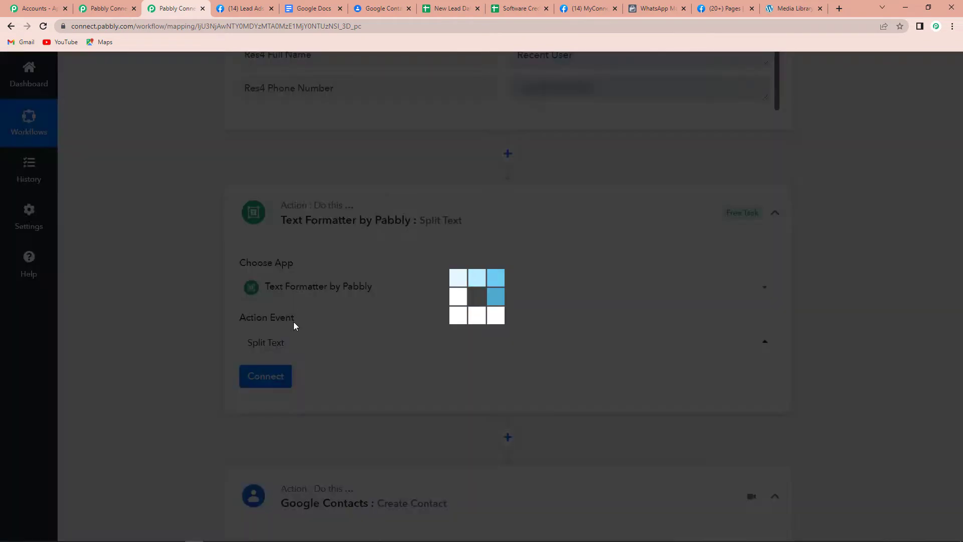
{"action": "left_click", "coordinate": [263, 376]}
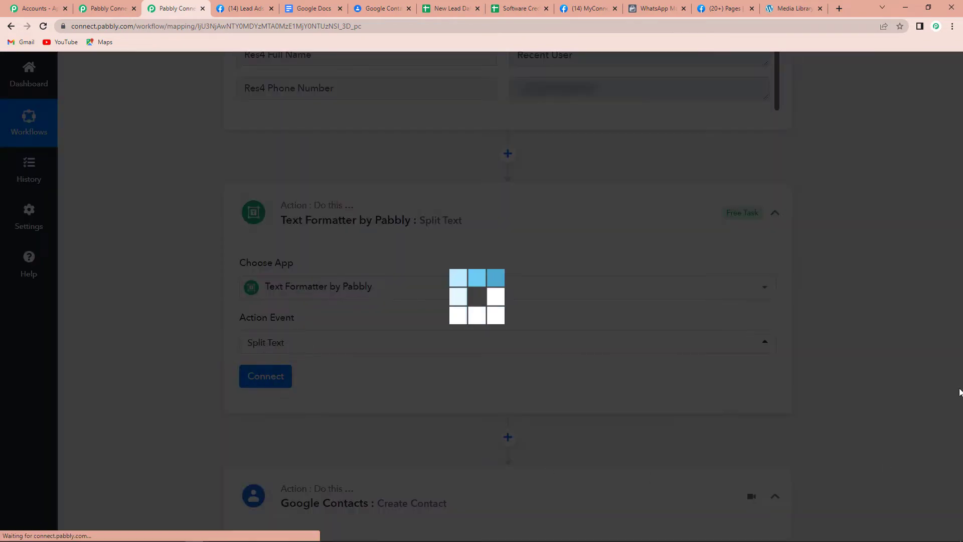
{"action": "scroll", "coordinate": [776, 336], "scroll_direction": "down", "scroll_amount": 6}
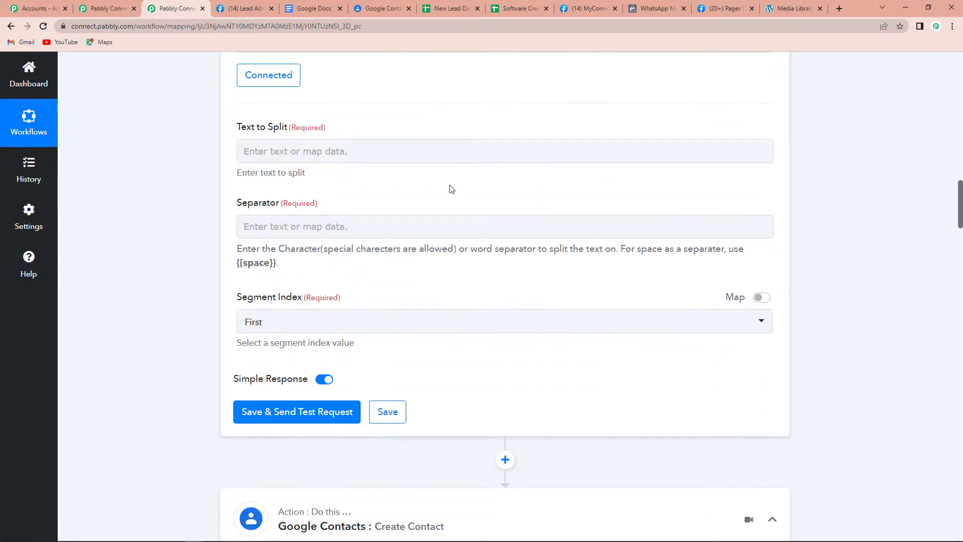
Split the lead's Full Name with separator {{space}} and Segment Index All.
{"action": "left_click", "coordinate": [315, 151]}
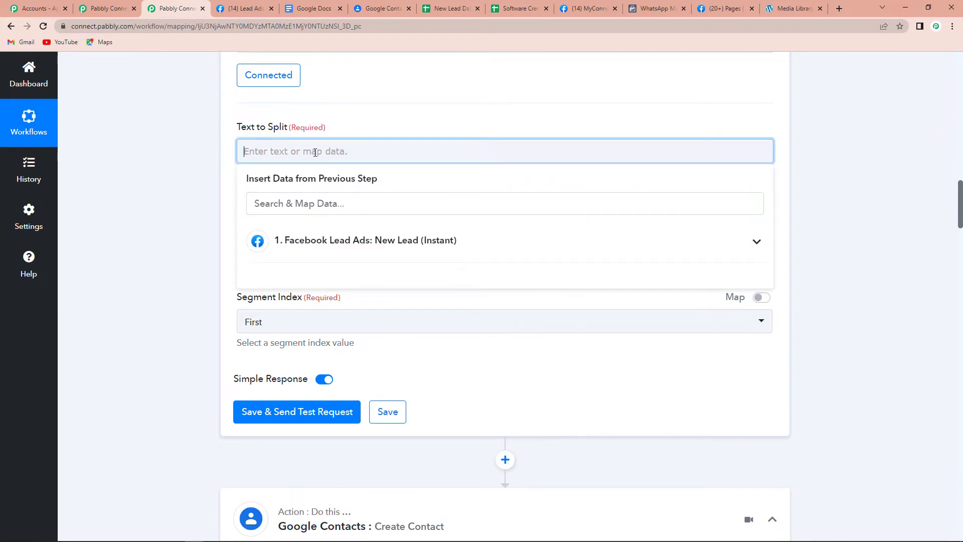
{"action": "left_click", "coordinate": [342, 243]}
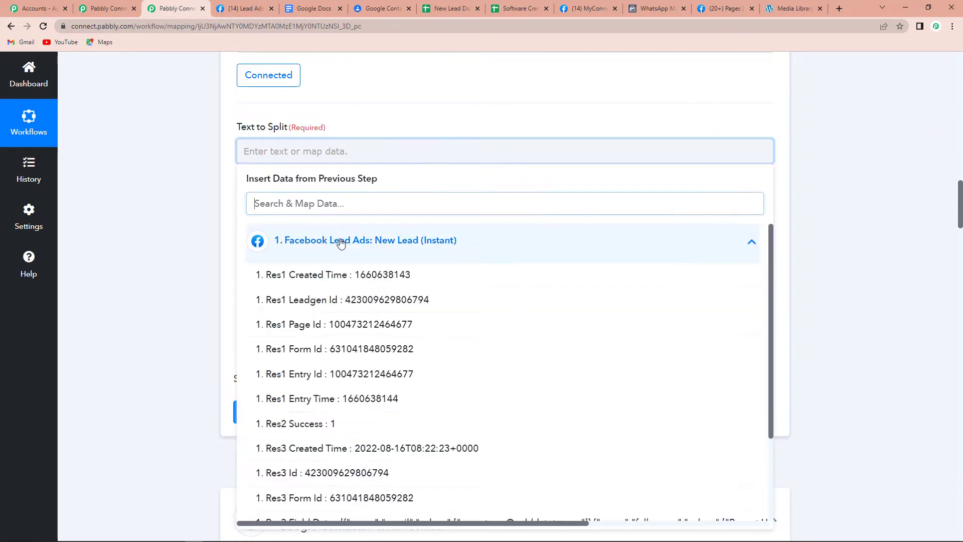
{"action": "type", "text": "nam"}
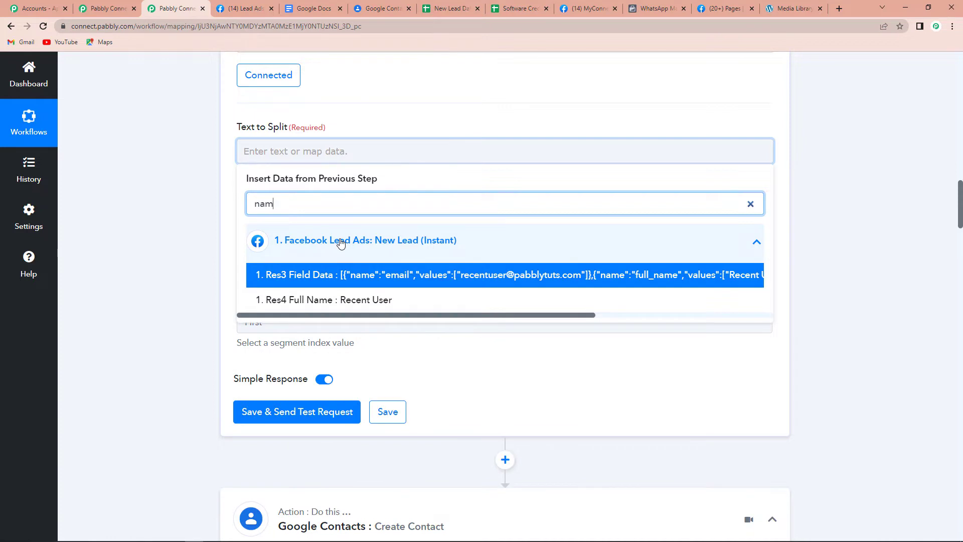
{"action": "left_click", "coordinate": [356, 300]}
{"action": "left_click", "coordinate": [185, 237]}
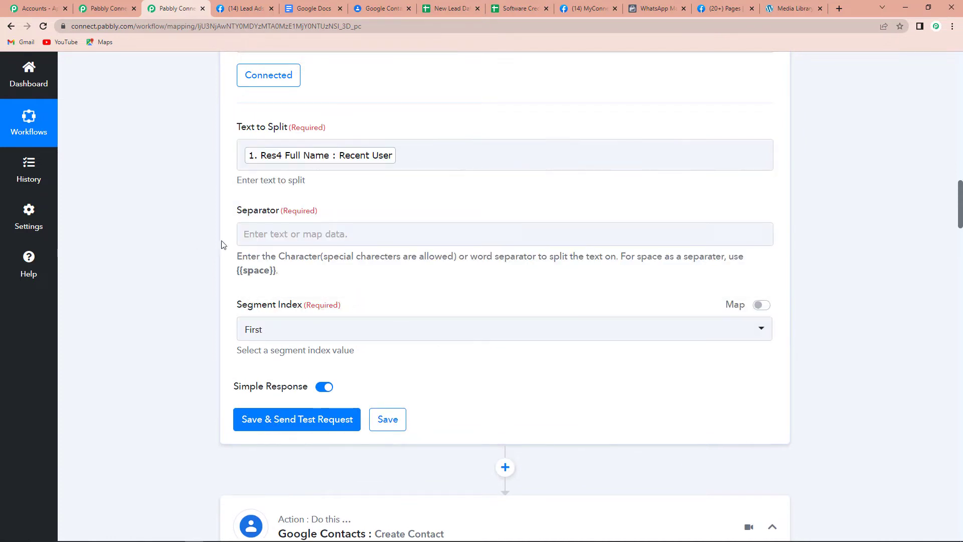
{"action": "left_click", "coordinate": [263, 234]}
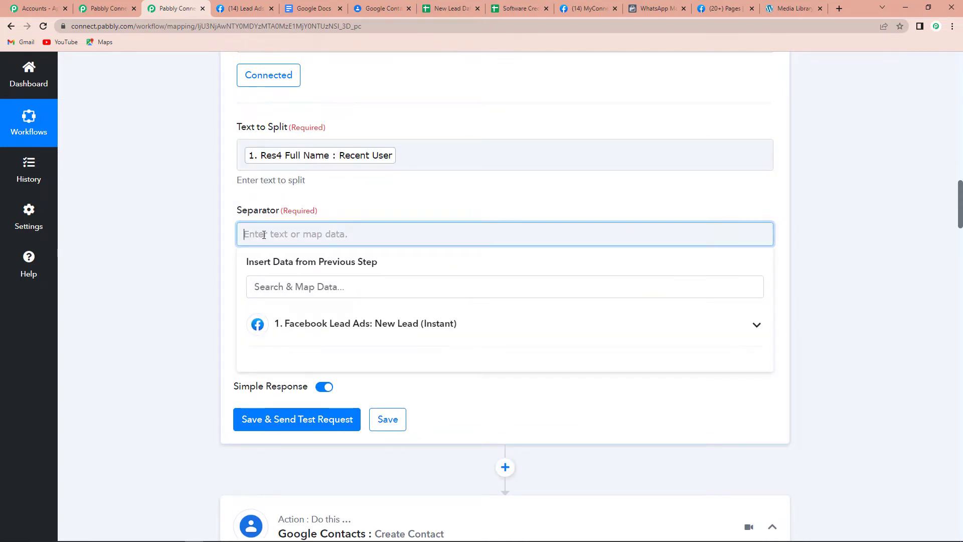
{"action": "type", "text": "{{space"}
{"action": "left_click", "coordinate": [193, 254]}
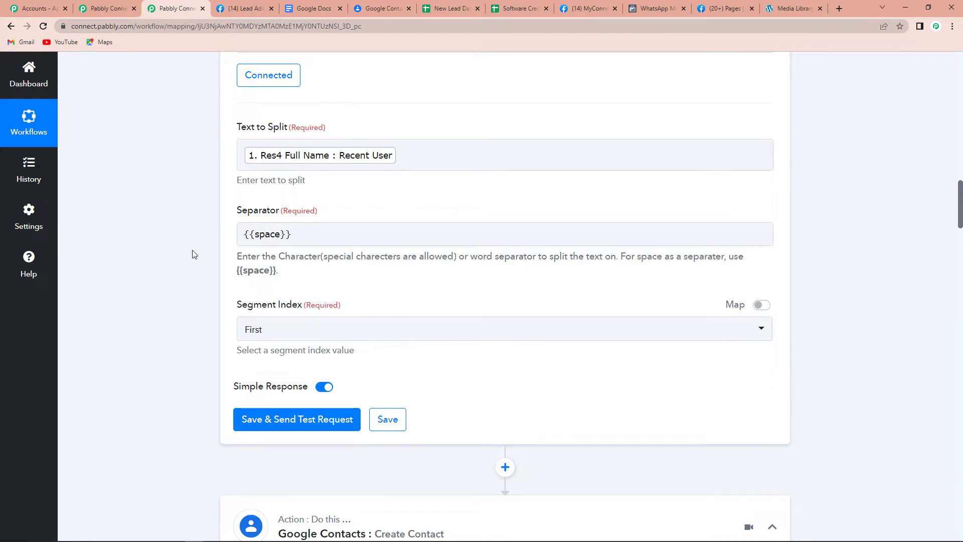
{"action": "left_click", "coordinate": [277, 335]}
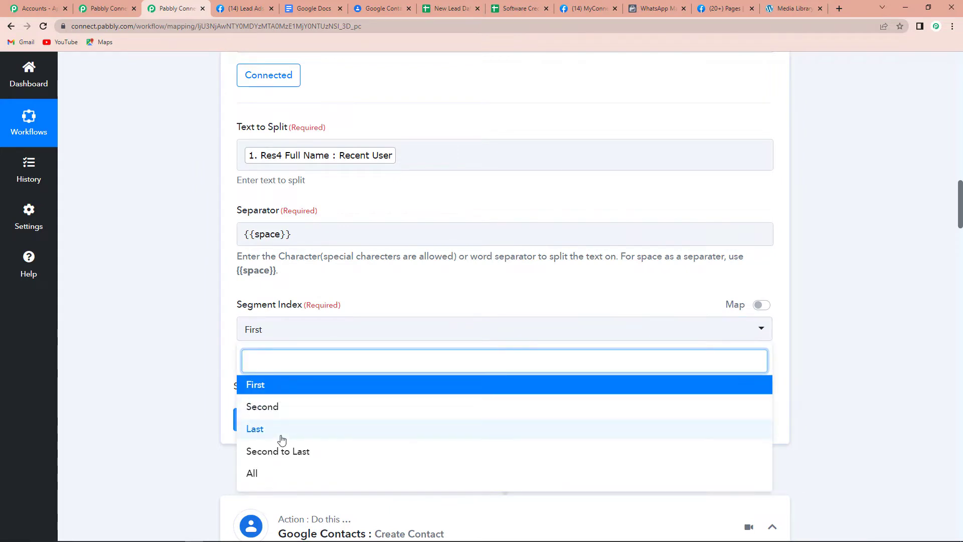
{"action": "left_click", "coordinate": [269, 472]}
Save and test the Split Text step, yielding Result 0 and Result 1.
{"action": "scroll", "coordinate": [181, 387], "scroll_direction": "down", "scroll_amount": 3}
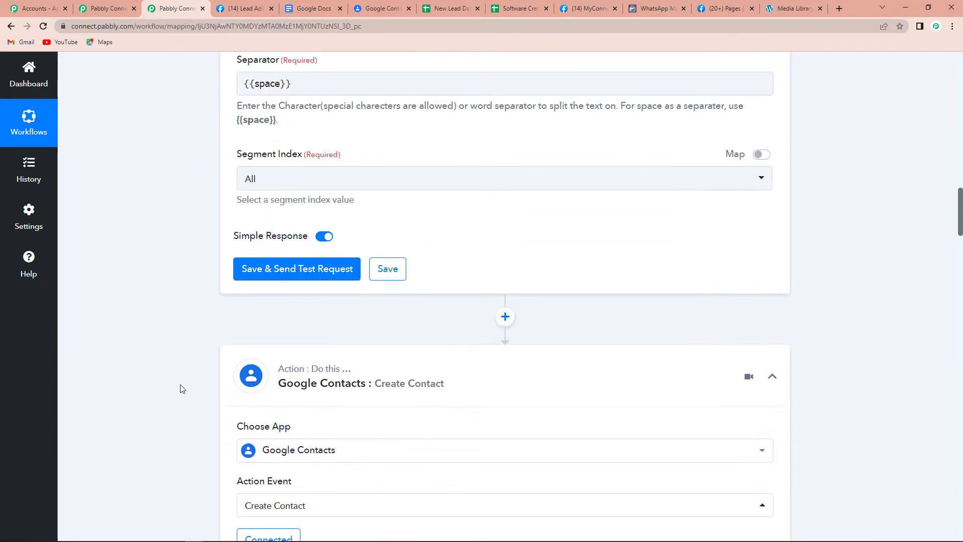
{"action": "left_click", "coordinate": [299, 271]}
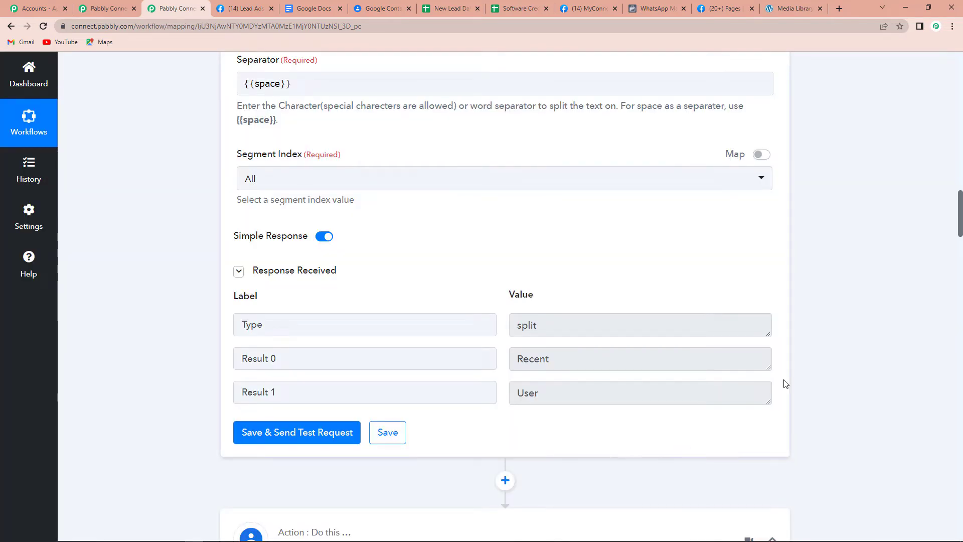
{"action": "scroll", "coordinate": [822, 345], "scroll_direction": "down", "scroll_amount": 4}
{"action": "scroll", "coordinate": [824, 346], "scroll_direction": "down", "scroll_amount": 4}
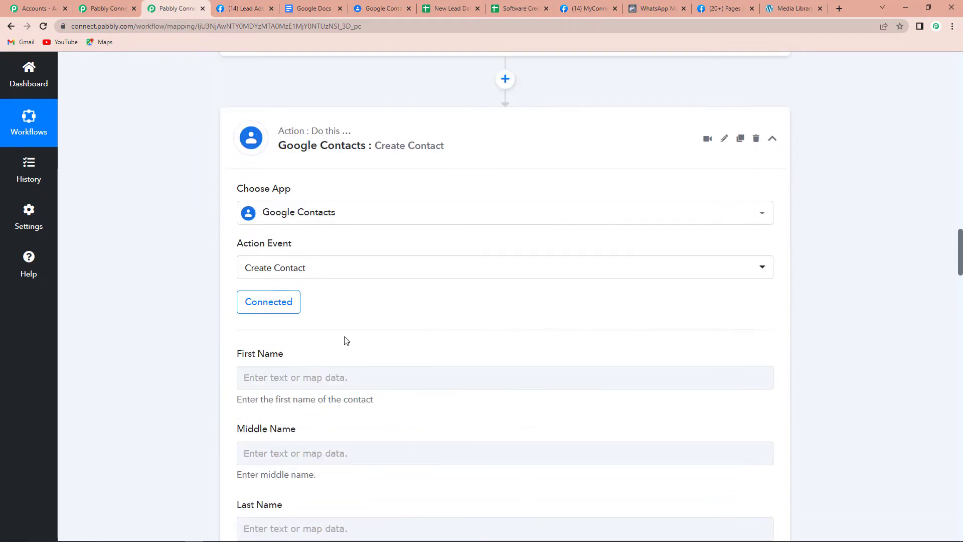
Keep the existing Google Contacts connection for the Create Contact step.
{"action": "left_click", "coordinate": [274, 303]}
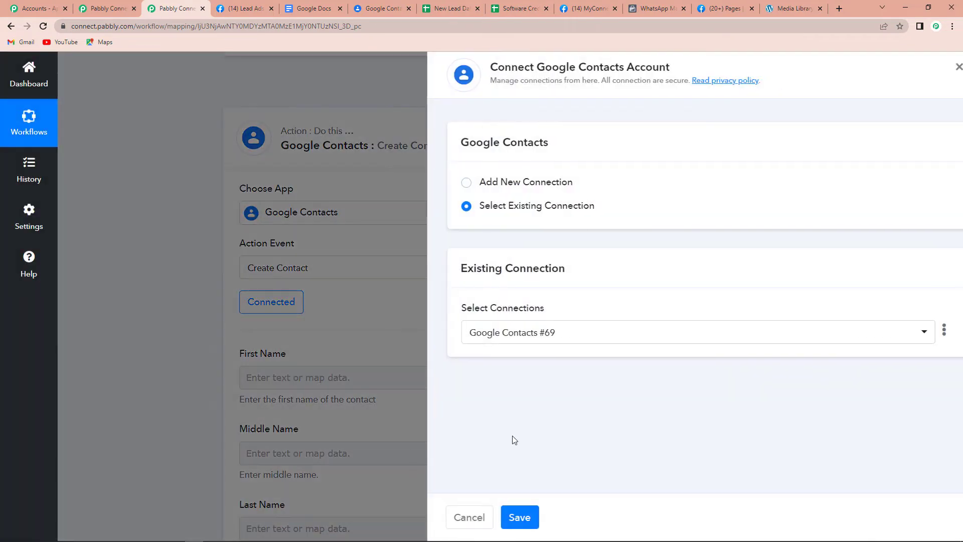
{"action": "left_click", "coordinate": [502, 517]}
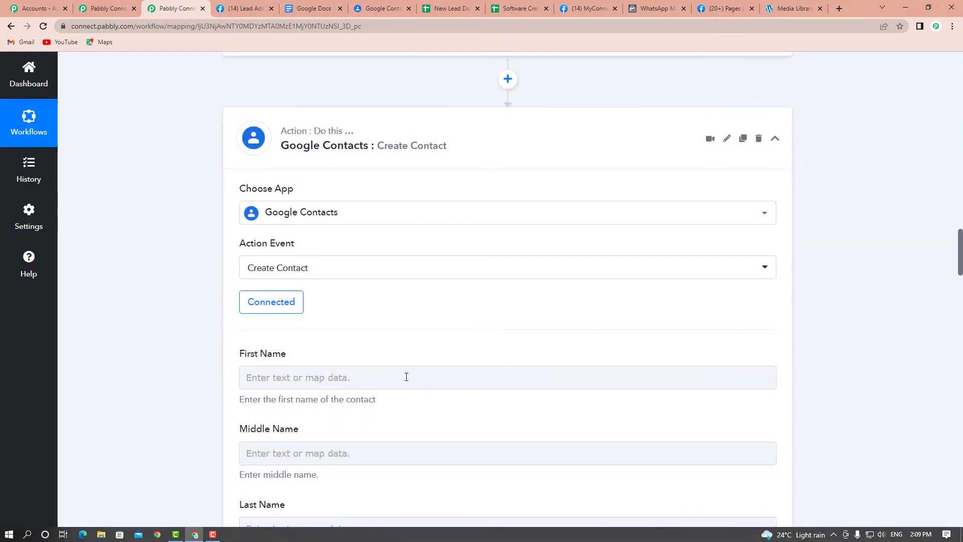
{"action": "scroll", "coordinate": [406, 376], "scroll_direction": "down", "scroll_amount": 2}
Map split Result 0 to First Name and Result 1 to Last Name.
{"action": "left_click", "coordinate": [280, 278]}
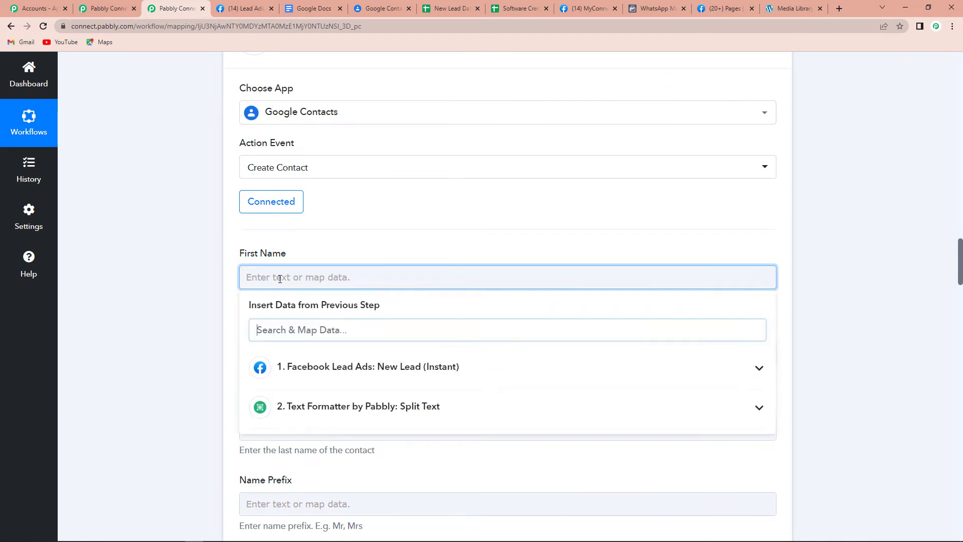
{"action": "left_click", "coordinate": [336, 409]}
{"action": "left_click", "coordinate": [321, 465]}
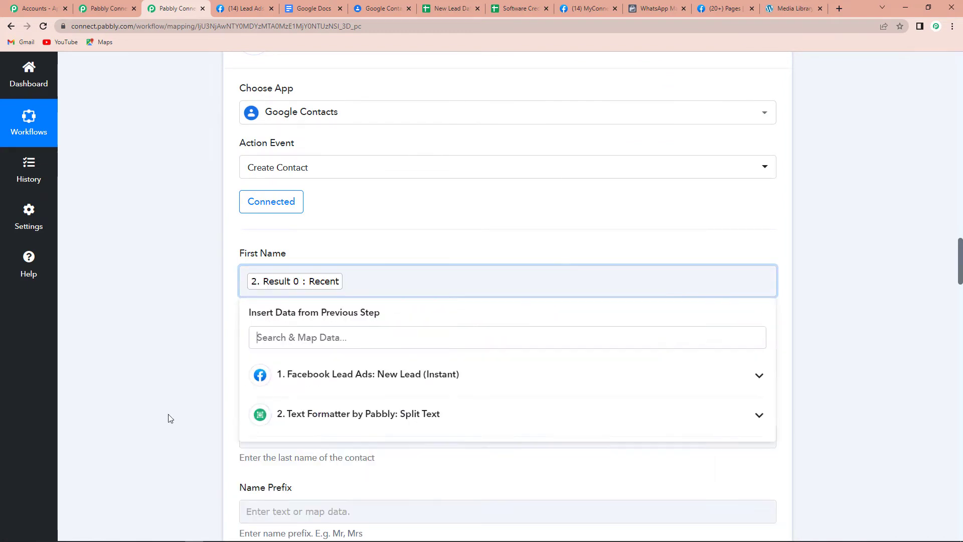
{"action": "left_click", "coordinate": [167, 361]}
{"action": "scroll", "coordinate": [180, 357], "scroll_direction": "down", "scroll_amount": 1}
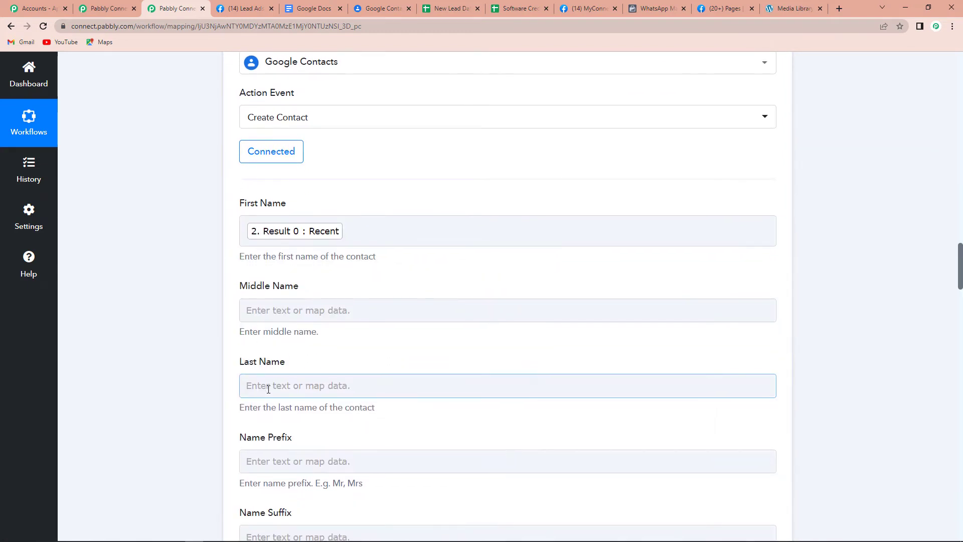
{"action": "left_click", "coordinate": [291, 386]}
{"action": "left_click", "coordinate": [369, 521]}
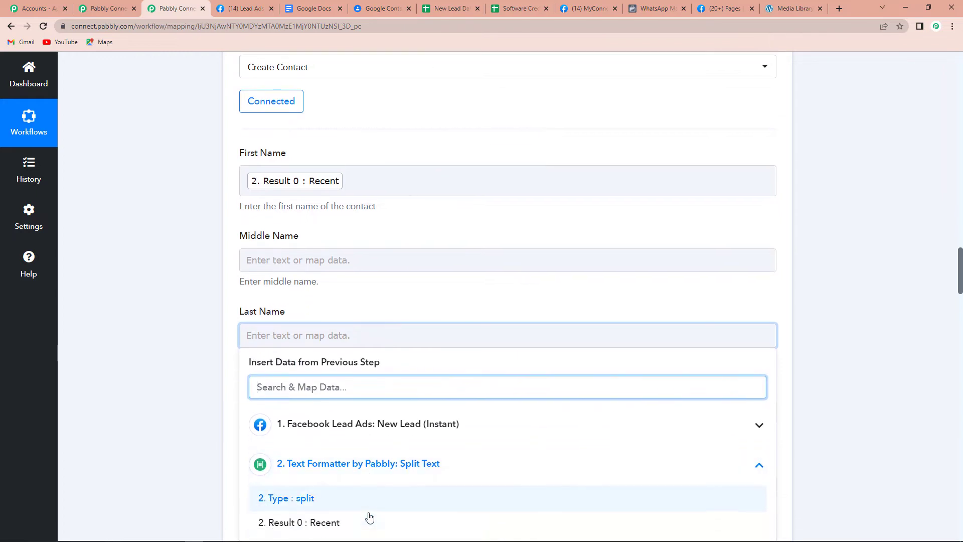
{"action": "scroll", "coordinate": [332, 519], "scroll_direction": "down", "scroll_amount": 5}
{"action": "left_click", "coordinate": [321, 359]}
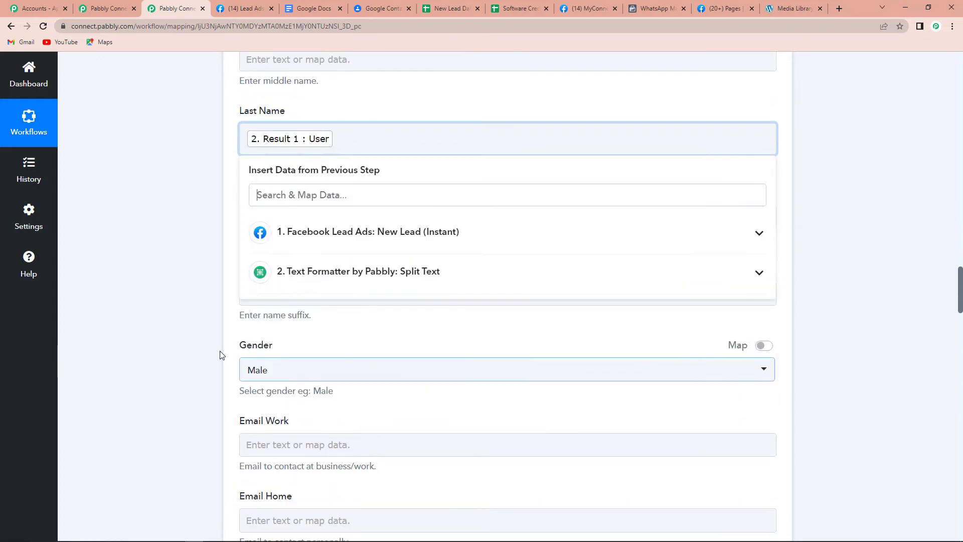
{"action": "left_click", "coordinate": [151, 331]}
{"action": "scroll", "coordinate": [188, 253], "scroll_direction": "down", "scroll_amount": 1}
{"action": "scroll", "coordinate": [188, 253], "scroll_direction": "down", "scroll_amount": 1}
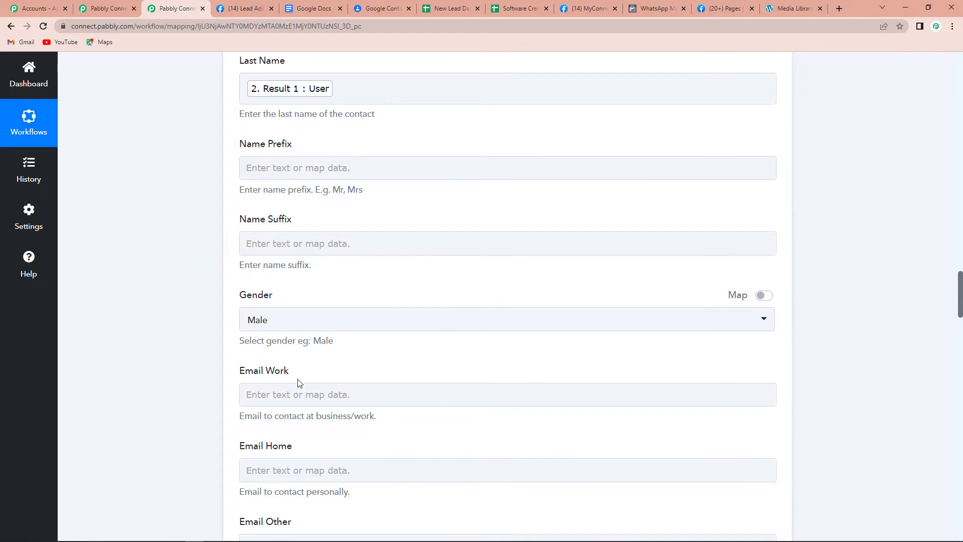
Fill the contact's Email (Work) field with the Facebook lead's Res4 Email.
{"action": "scroll", "coordinate": [299, 383], "scroll_direction": "down", "scroll_amount": 2}
{"action": "left_click", "coordinate": [265, 297]}
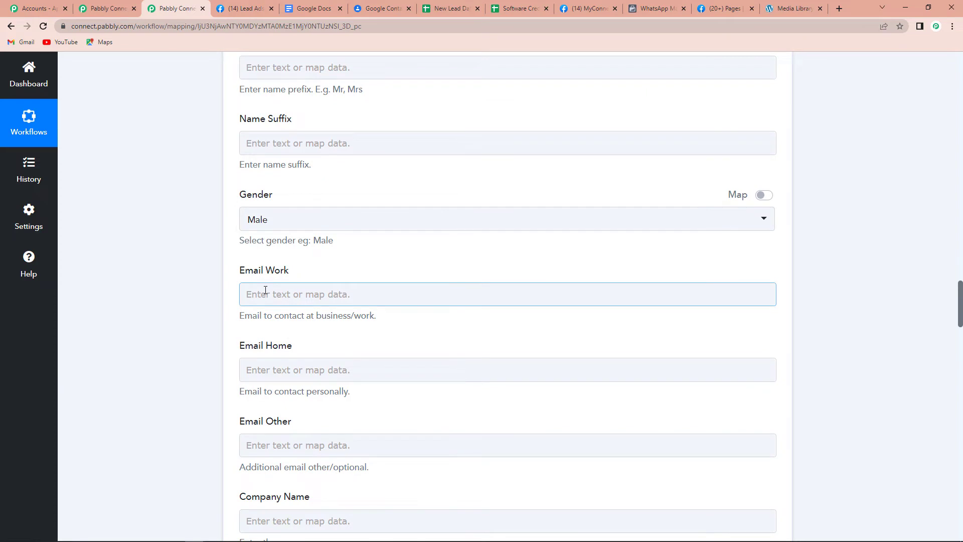
{"action": "left_click", "coordinate": [265, 291]}
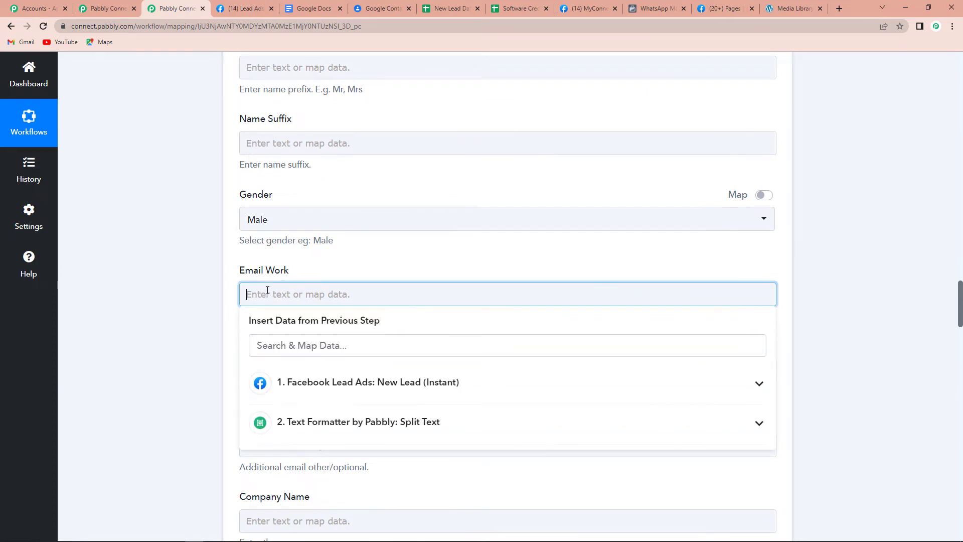
{"action": "left_click", "coordinate": [344, 388]}
{"action": "type", "text": "es4 Ema"}
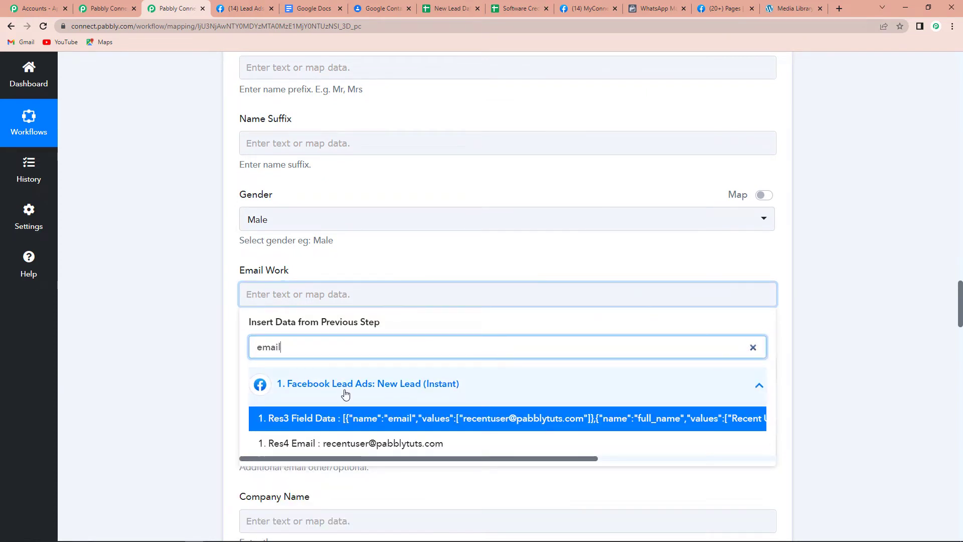
{"action": "type", "text": "il"}
{"action": "left_click", "coordinate": [351, 444]}
Map the lead's Res4 Phone Number into Phone Number (Work), then scroll to the form's end.
{"action": "scroll", "coordinate": [106, 329], "scroll_direction": "down", "scroll_amount": 1}
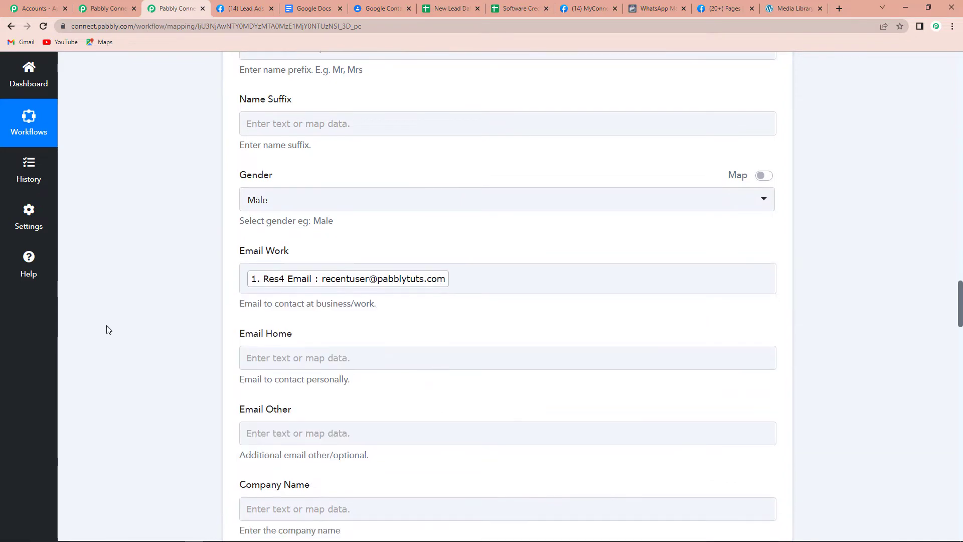
{"action": "scroll", "coordinate": [107, 329], "scroll_direction": "down", "scroll_amount": 3}
{"action": "scroll", "coordinate": [216, 329], "scroll_direction": "down", "scroll_amount": 5}
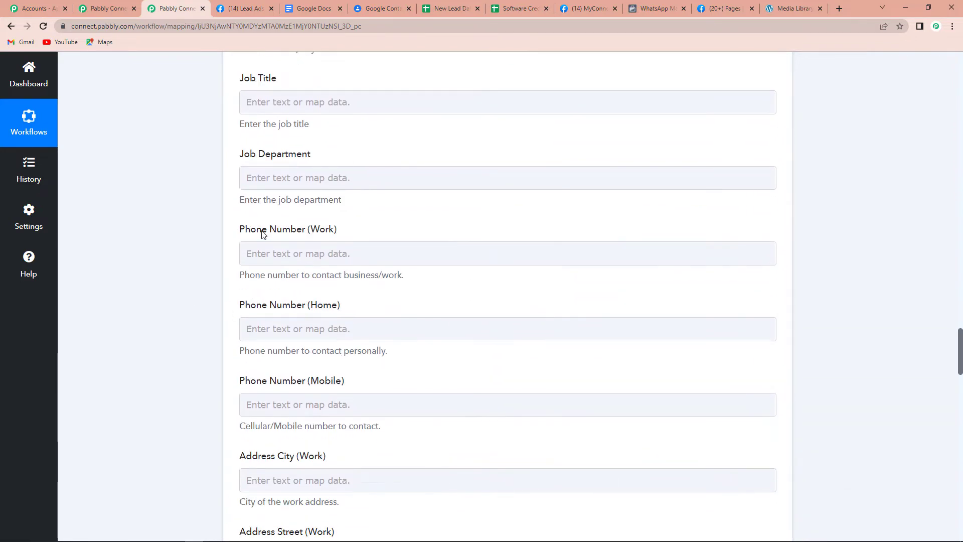
{"action": "left_click", "coordinate": [314, 255]}
{"action": "left_click", "coordinate": [348, 353]}
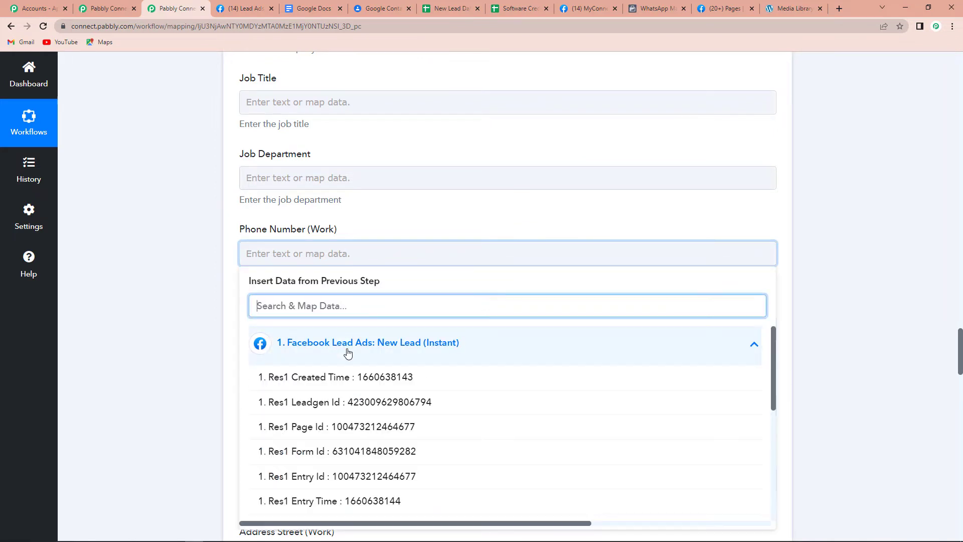
{"action": "type", "text": "ne Nu"}
{"action": "type", "text": "m"}
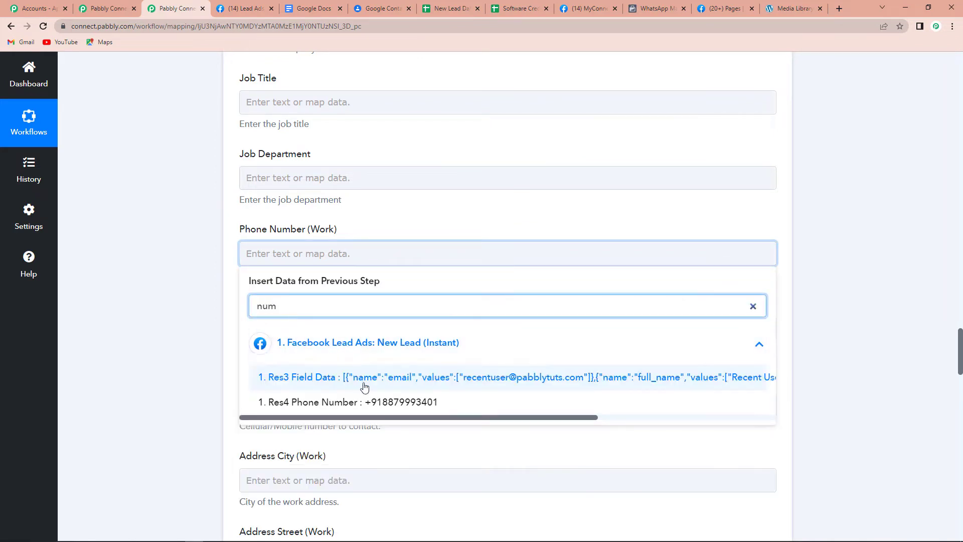
{"action": "left_click", "coordinate": [352, 402]}
{"action": "left_click", "coordinate": [172, 320]}
{"action": "scroll", "coordinate": [172, 320], "scroll_direction": "down", "scroll_amount": 18}
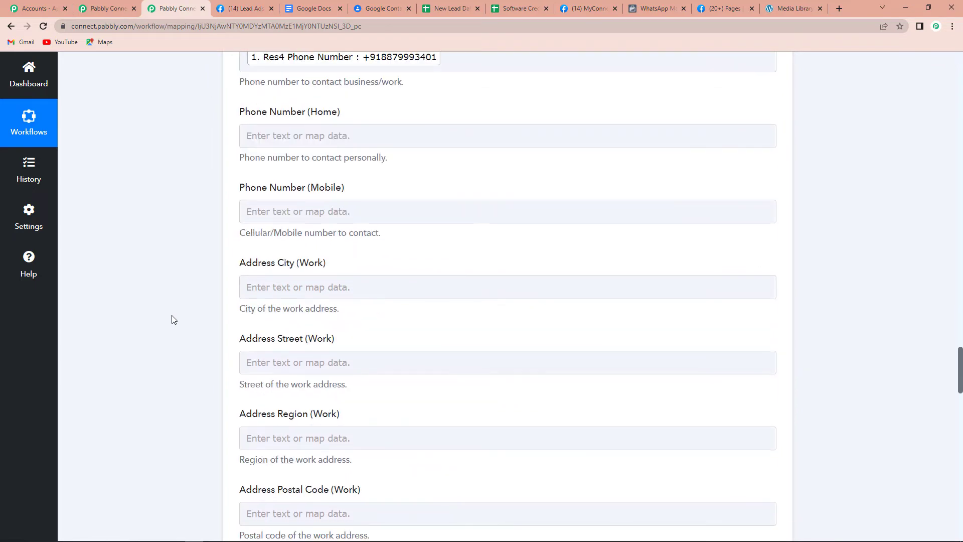
{"action": "scroll", "coordinate": [172, 320], "scroll_direction": "down", "scroll_amount": 8}
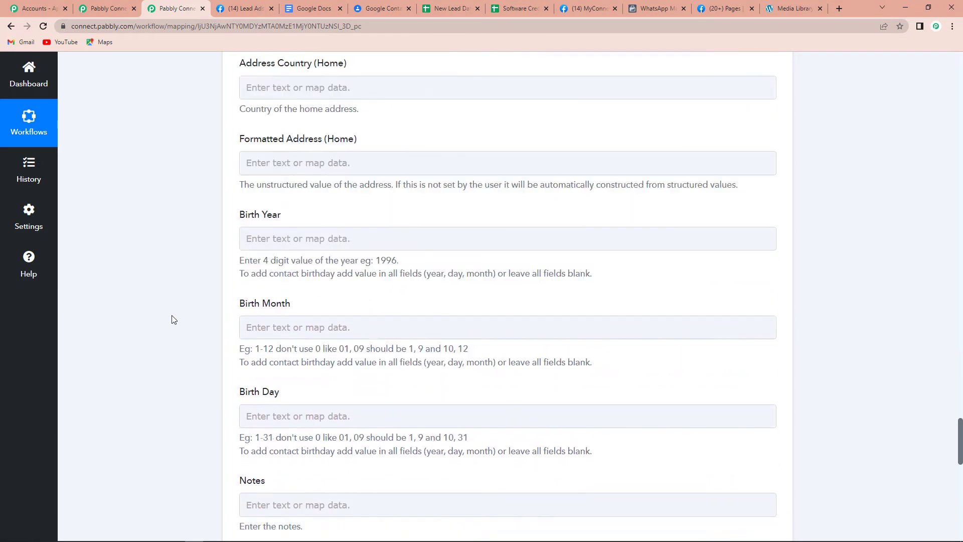
{"action": "scroll", "coordinate": [173, 320], "scroll_direction": "down", "scroll_amount": 5}
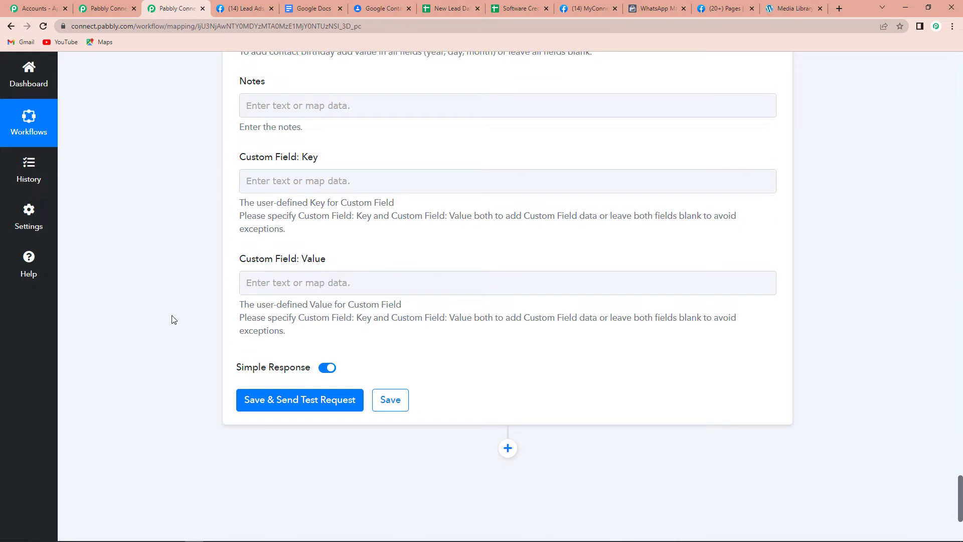
Save the Google Contacts step, send a test request, then switch to Google Contacts.
{"action": "left_click", "coordinate": [307, 405]}
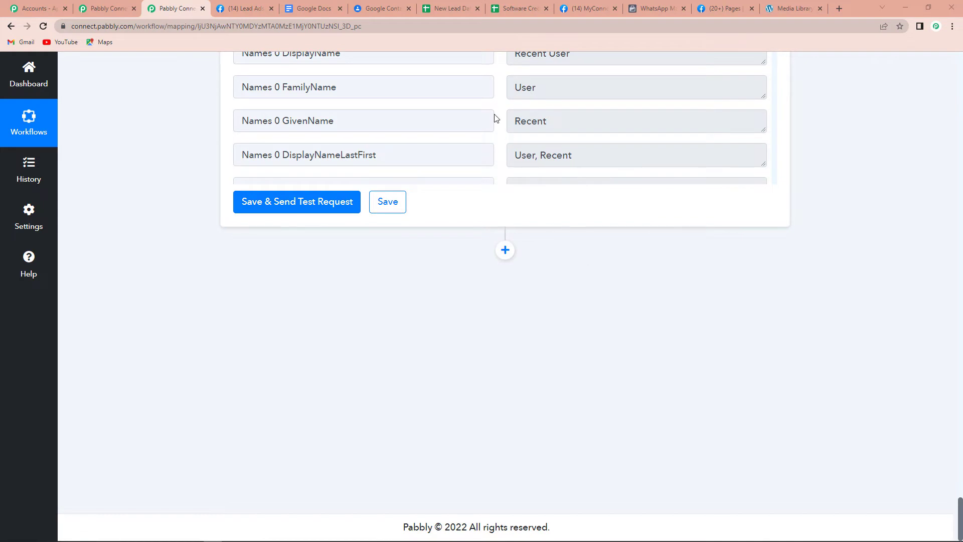
{"action": "left_click", "coordinate": [377, 9]}
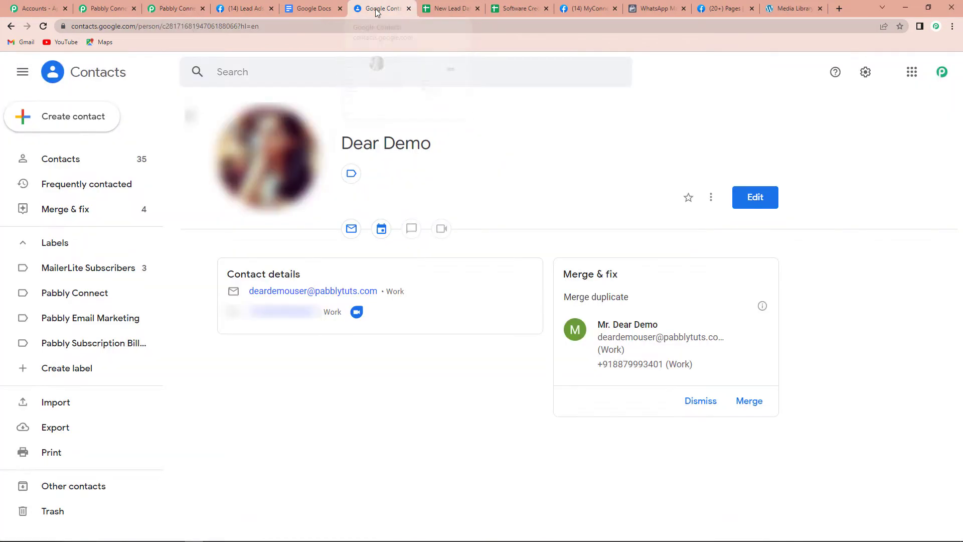
Reload Google Contacts, search 'rece' and open the Recent User contact, then return to Pabbly.
{"action": "left_click", "coordinate": [44, 26]}
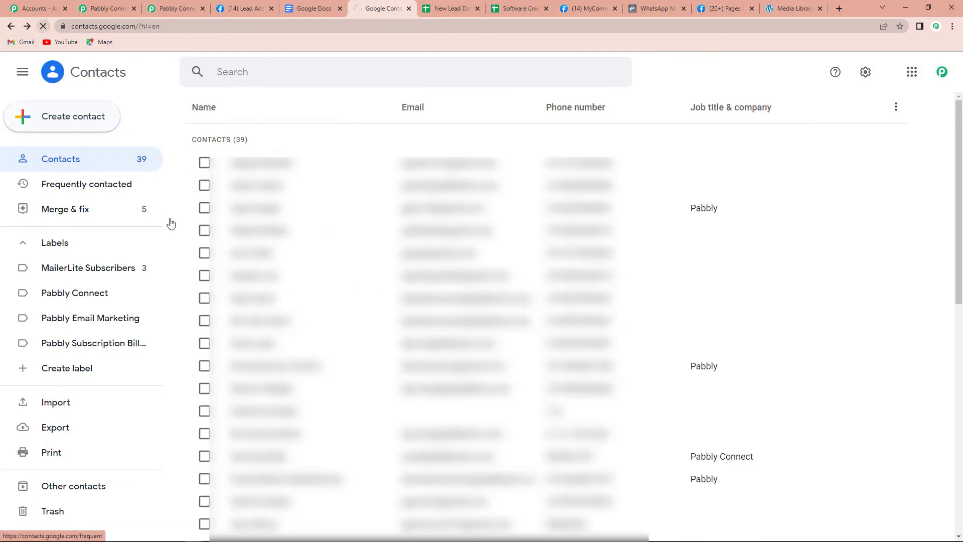
{"action": "left_click", "coordinate": [236, 76]}
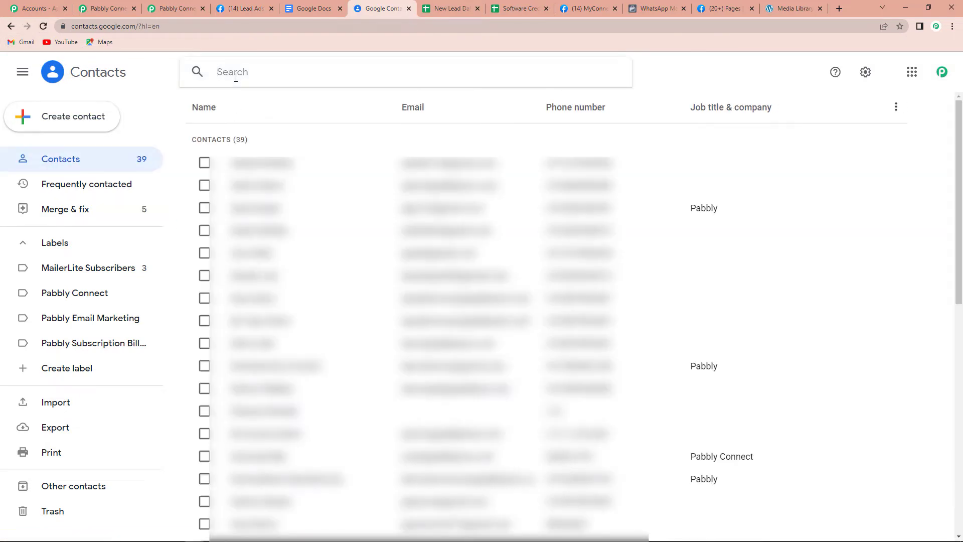
{"action": "type", "text": "rece"}
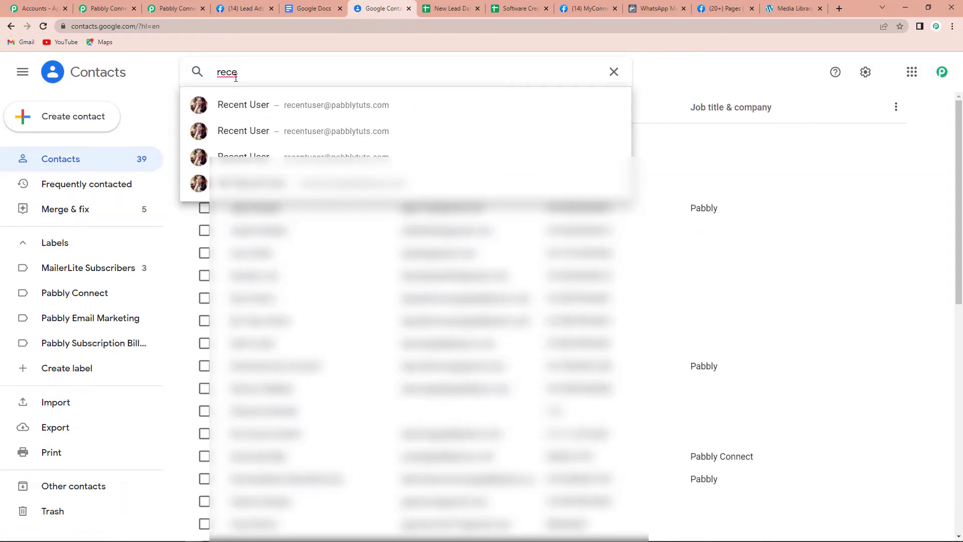
{"action": "left_click", "coordinate": [208, 111]}
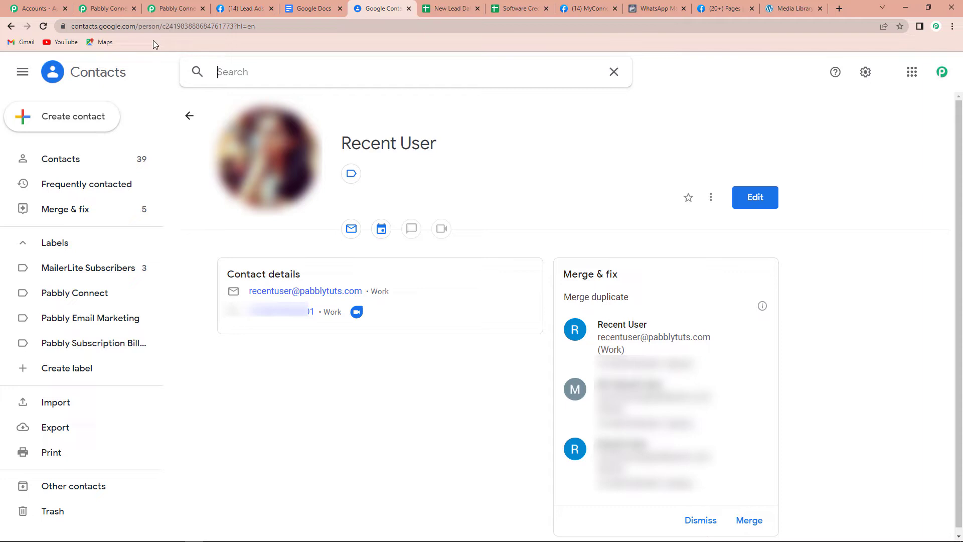
{"action": "left_click", "coordinate": [173, 8]}
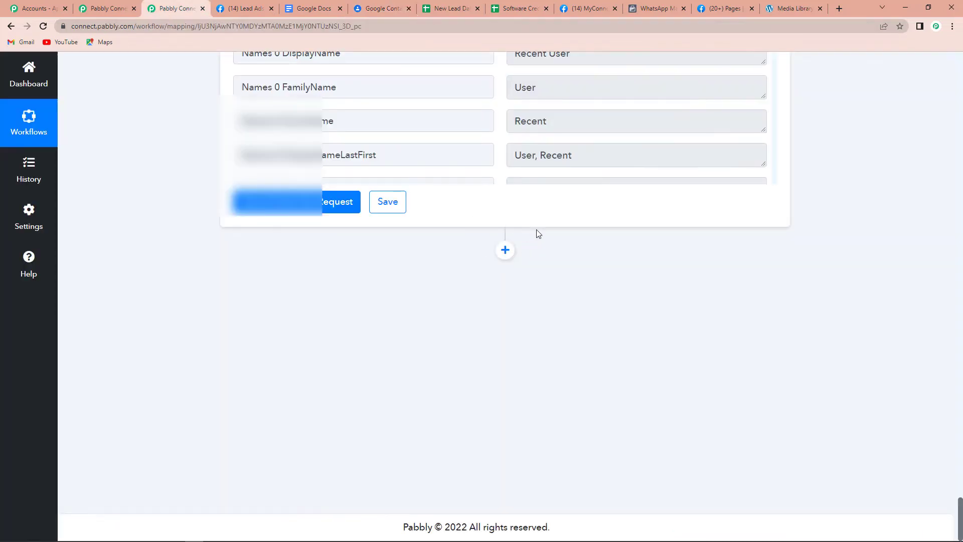
Add a Google Sheets action step with the Add New Row event.
{"action": "left_click", "coordinate": [505, 250]}
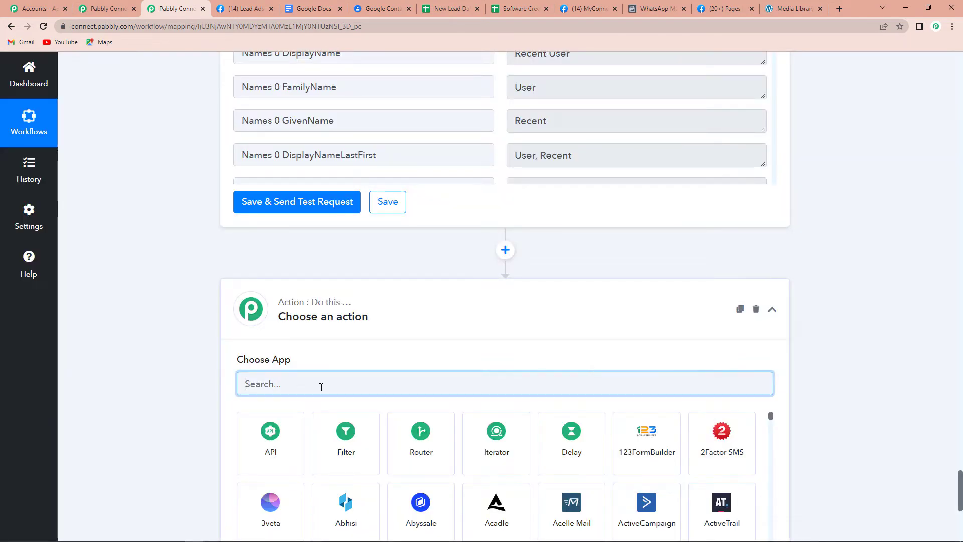
{"action": "type", "text": "google"}
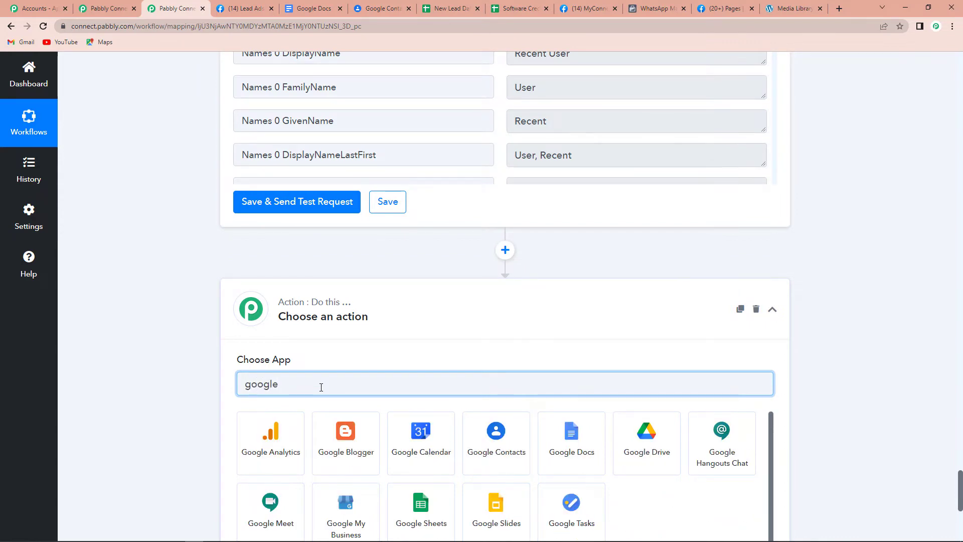
{"action": "left_click", "coordinate": [417, 517]}
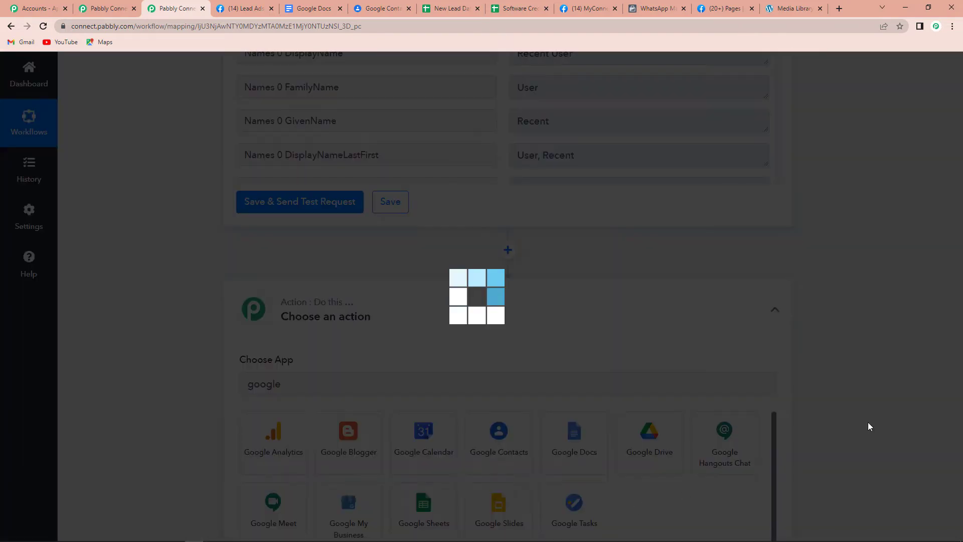
{"action": "scroll", "coordinate": [889, 393], "scroll_direction": "down", "scroll_amount": 2}
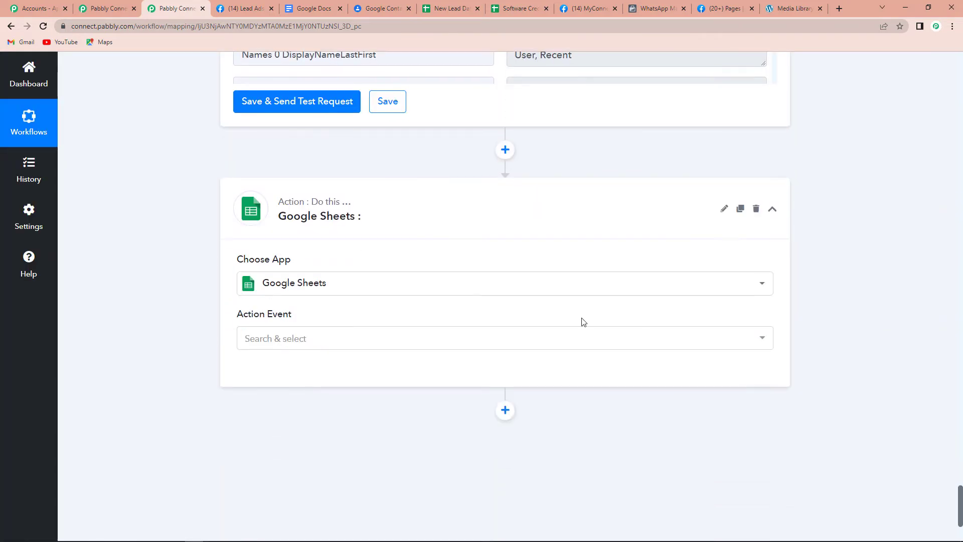
{"action": "left_click", "coordinate": [305, 338]}
{"action": "left_click", "coordinate": [264, 145]}
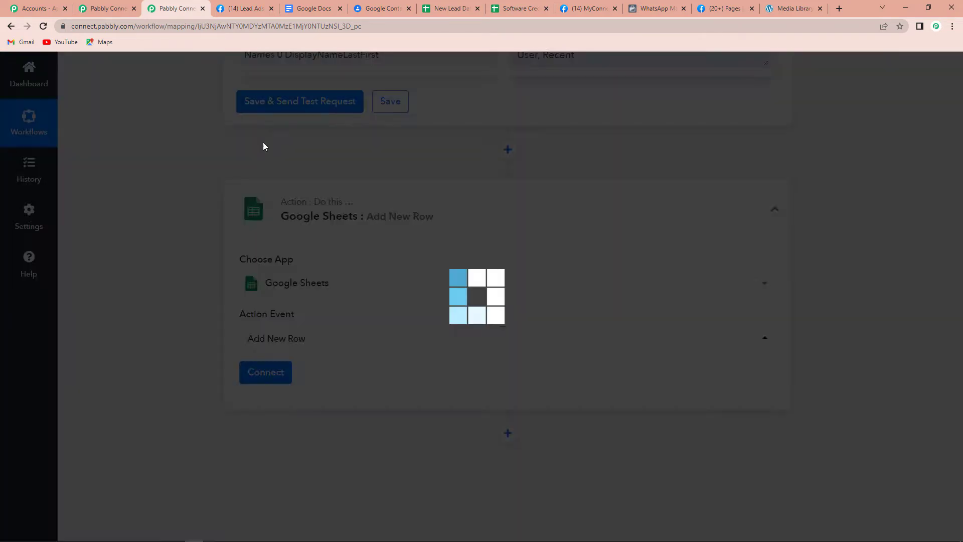
Create a new Google Sheets connection and authorize Pabbly with the Google account.
{"action": "left_click", "coordinate": [264, 374]}
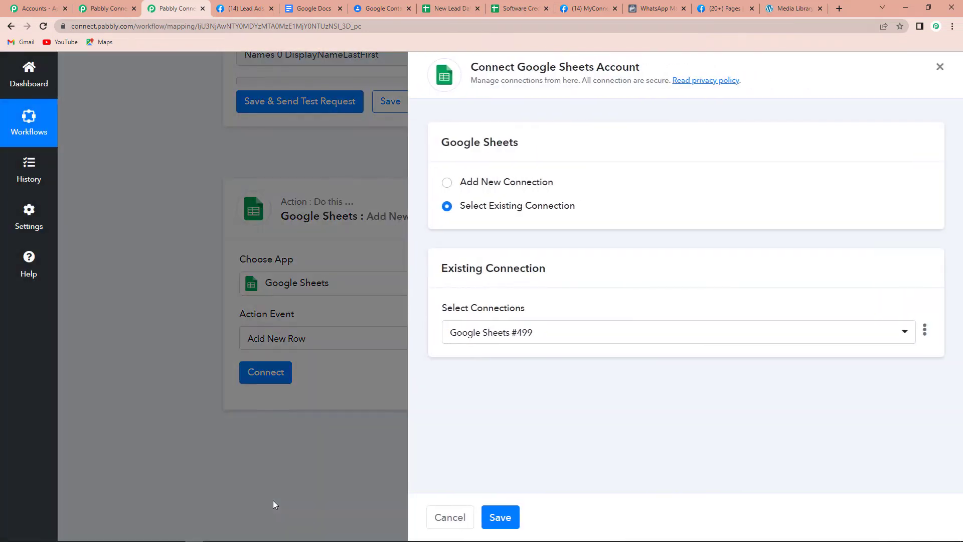
{"action": "left_click", "coordinate": [446, 184]}
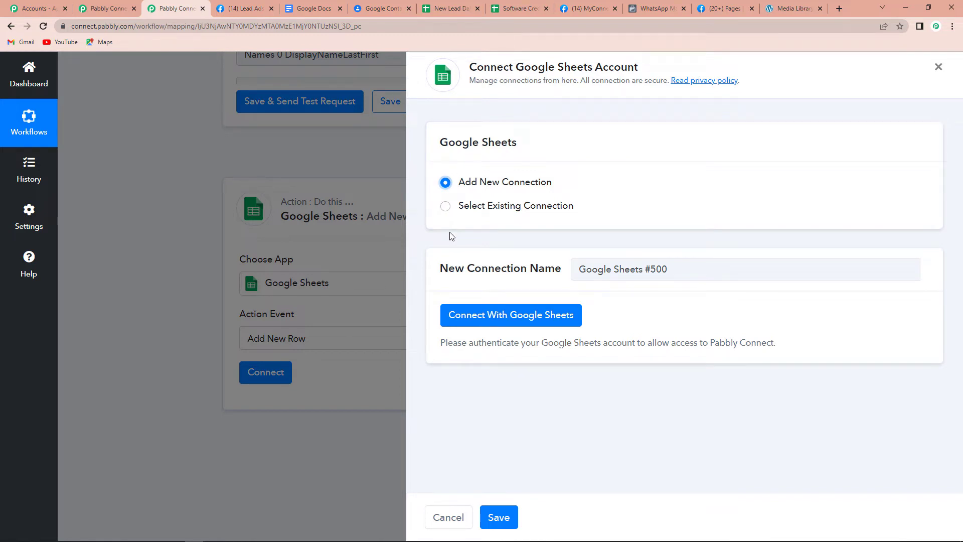
{"action": "left_click", "coordinate": [475, 322]}
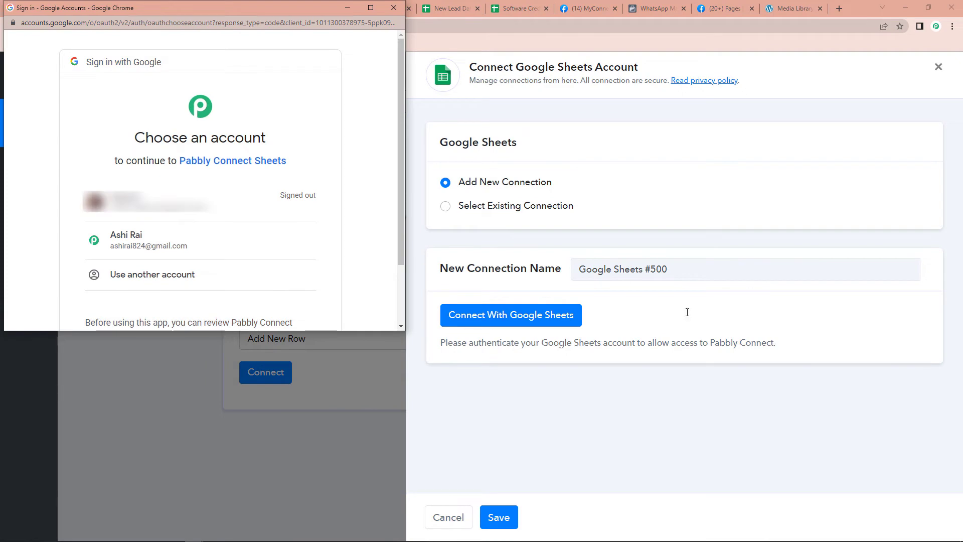
{"action": "left_click", "coordinate": [150, 246]}
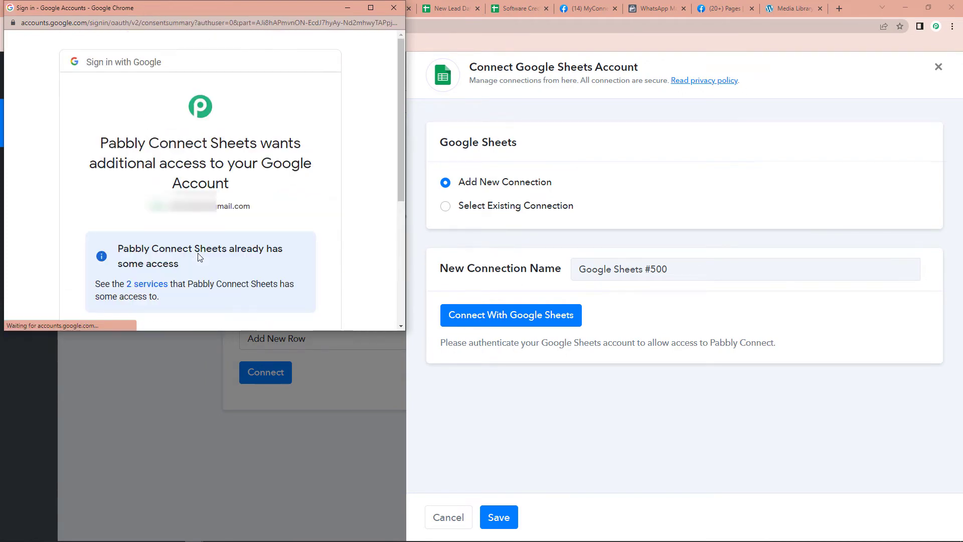
{"action": "scroll", "coordinate": [199, 255], "scroll_direction": "down", "scroll_amount": 3}
{"action": "left_click", "coordinate": [251, 247]}
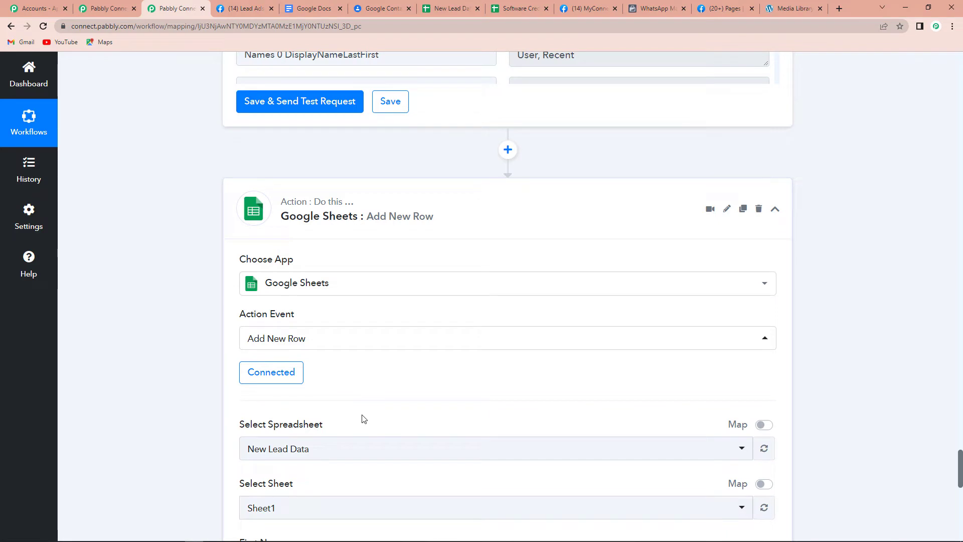
Map the Split Text first-name and surname parts into First Name and Last Name.
{"action": "scroll", "coordinate": [379, 394], "scroll_direction": "down", "scroll_amount": 6}
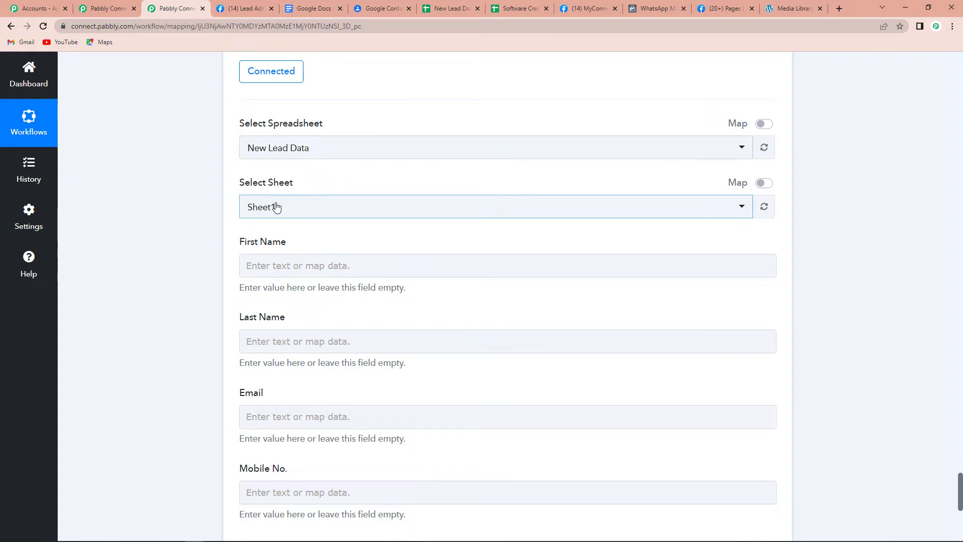
{"action": "left_click", "coordinate": [294, 266]}
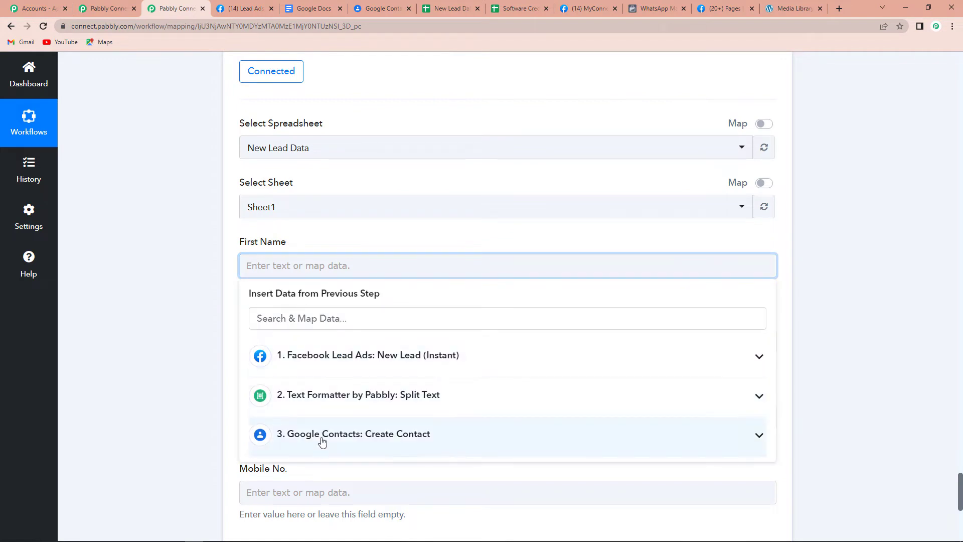
{"action": "left_click", "coordinate": [333, 396]}
{"action": "left_click", "coordinate": [324, 460]}
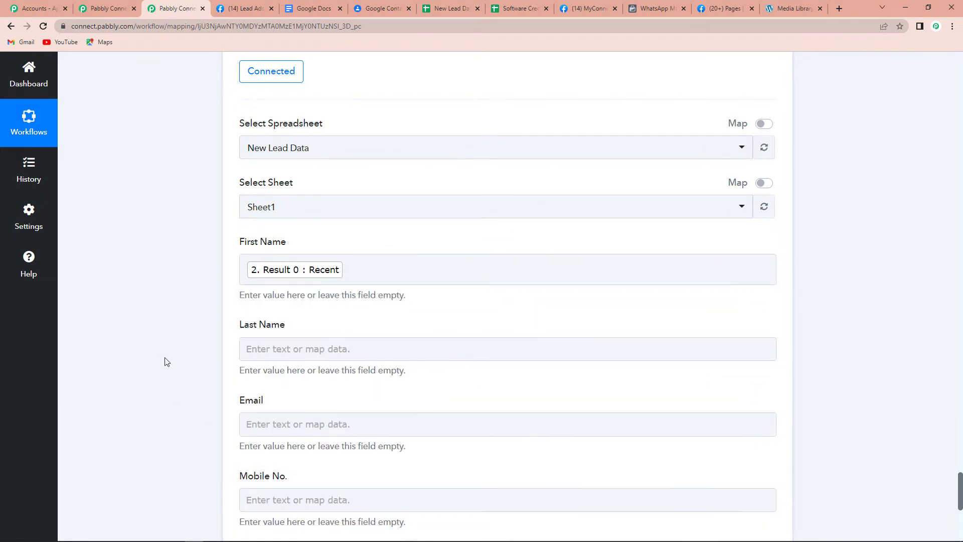
{"action": "scroll", "coordinate": [211, 331], "scroll_direction": "down", "scroll_amount": 3}
{"action": "left_click", "coordinate": [270, 200]}
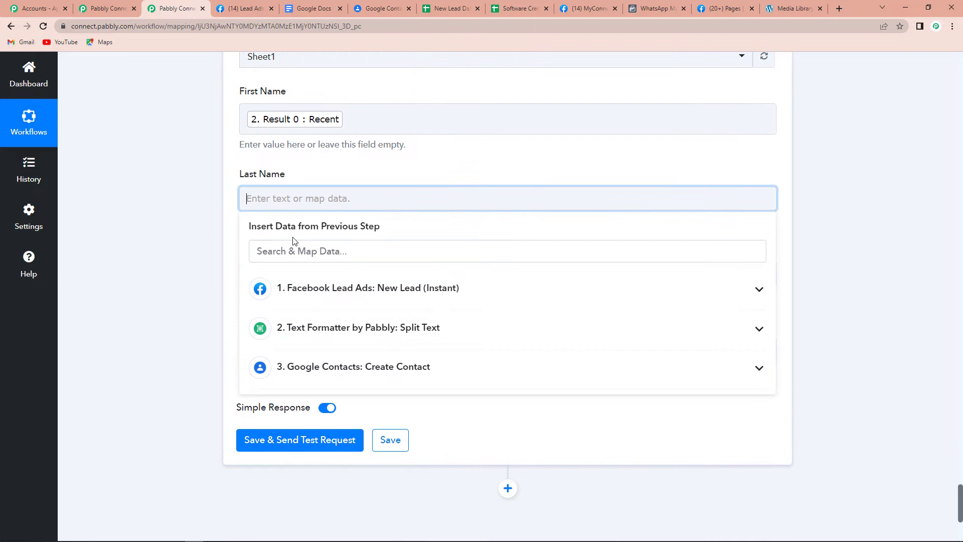
{"action": "left_click", "coordinate": [322, 335]}
{"action": "left_click", "coordinate": [309, 410]}
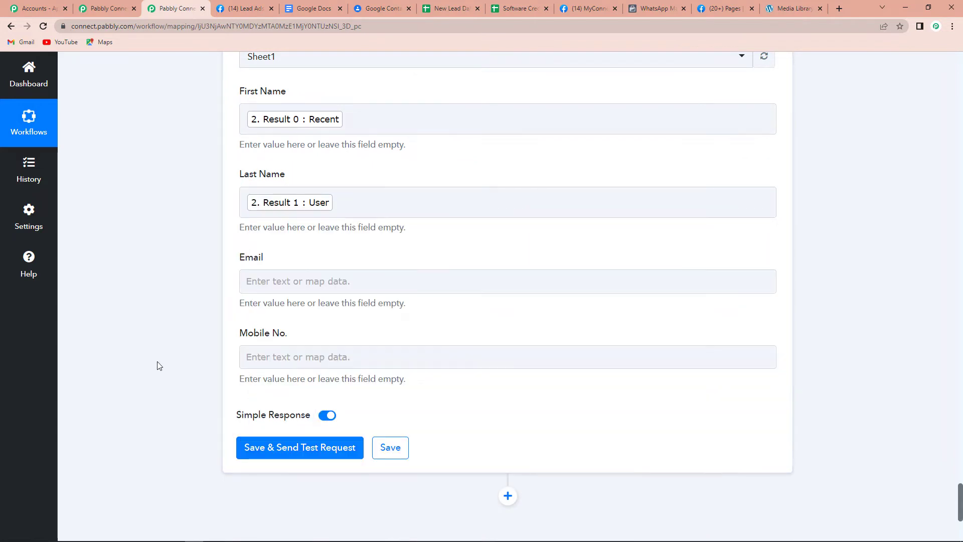
Map the lead's email into Email and Res4 Phone Number into Mobile No.
{"action": "left_click", "coordinate": [261, 288]}
{"action": "left_click", "coordinate": [260, 371]}
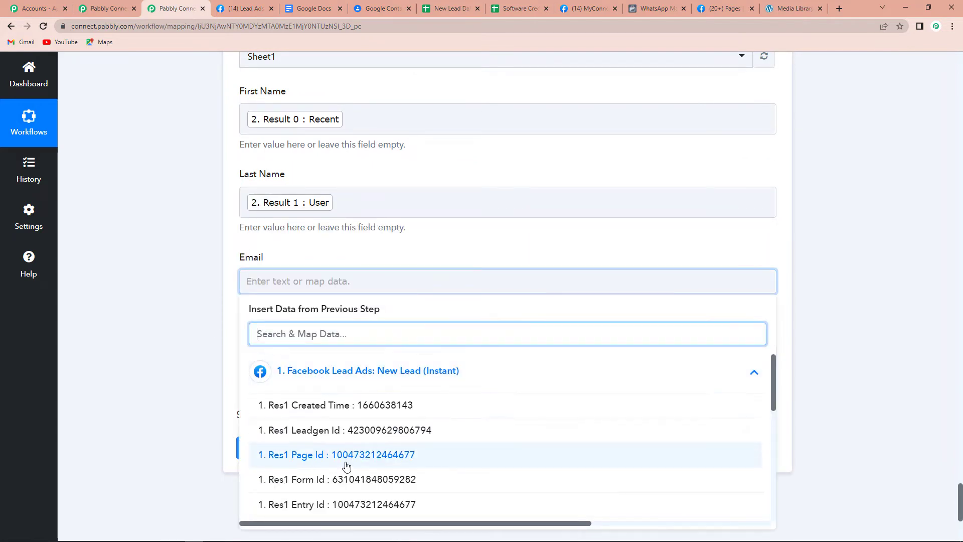
{"action": "scroll", "coordinate": [401, 441], "scroll_direction": "down", "scroll_amount": 10}
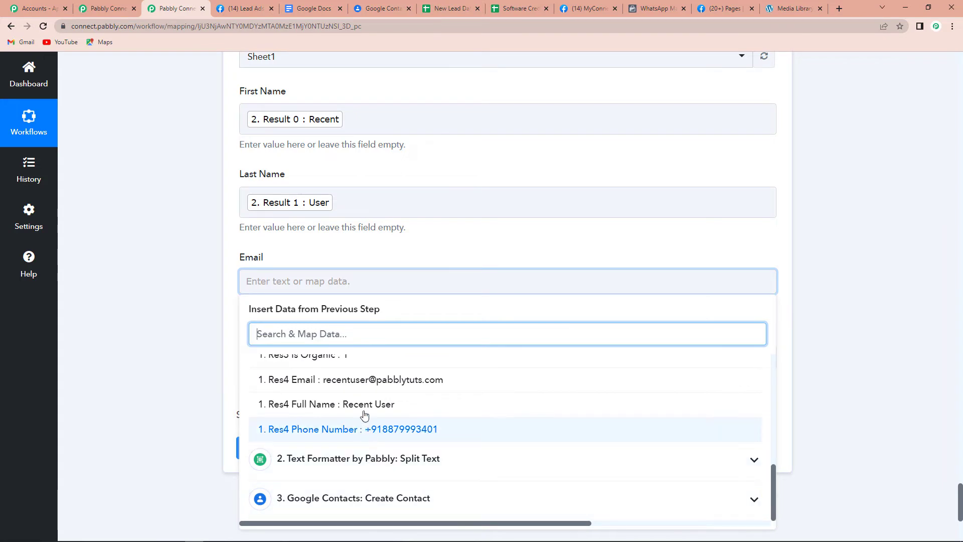
{"action": "left_click", "coordinate": [364, 380]}
{"action": "scroll", "coordinate": [160, 351], "scroll_direction": "down", "scroll_amount": 2}
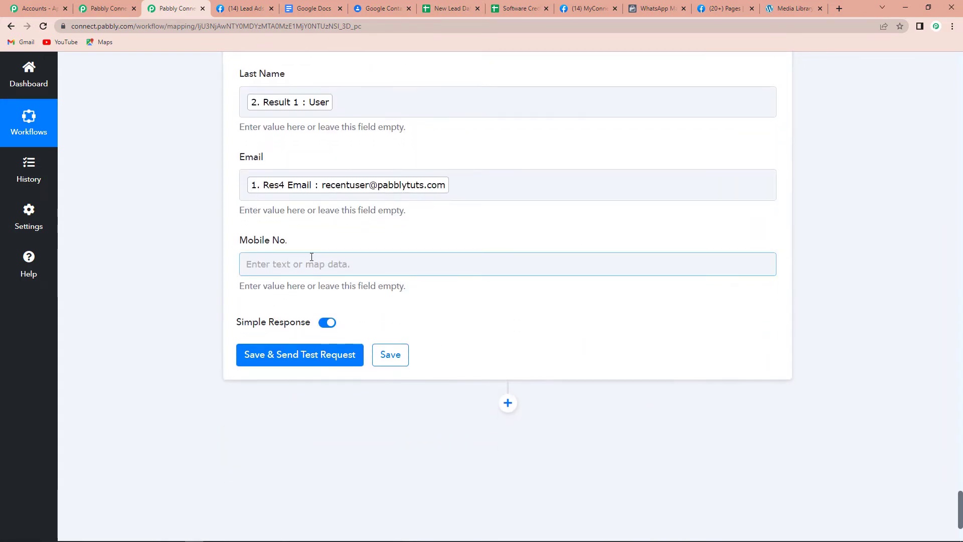
{"action": "left_click", "coordinate": [312, 262]}
{"action": "left_click", "coordinate": [363, 368]}
{"action": "scroll", "coordinate": [376, 467], "scroll_direction": "down", "scroll_amount": 6}
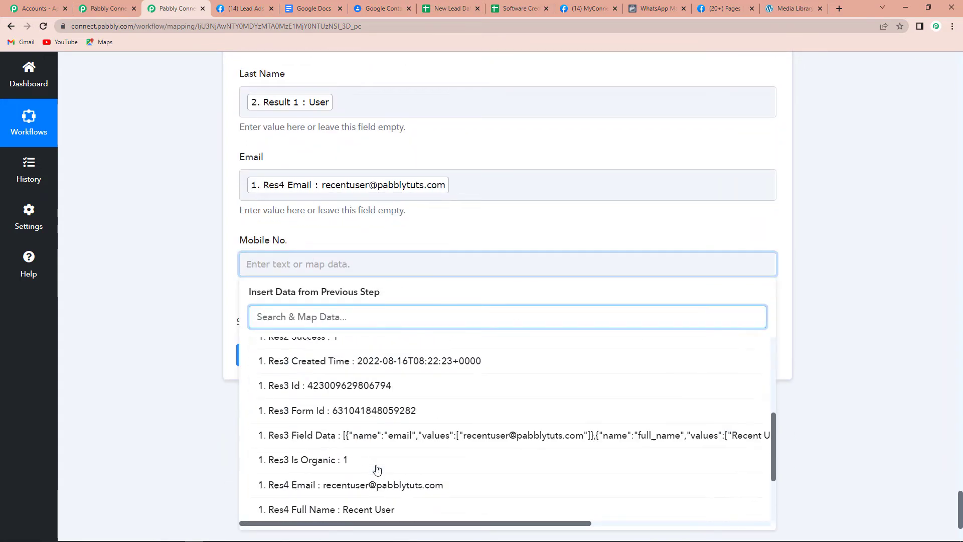
{"action": "scroll", "coordinate": [366, 466], "scroll_direction": "down", "scroll_amount": 2}
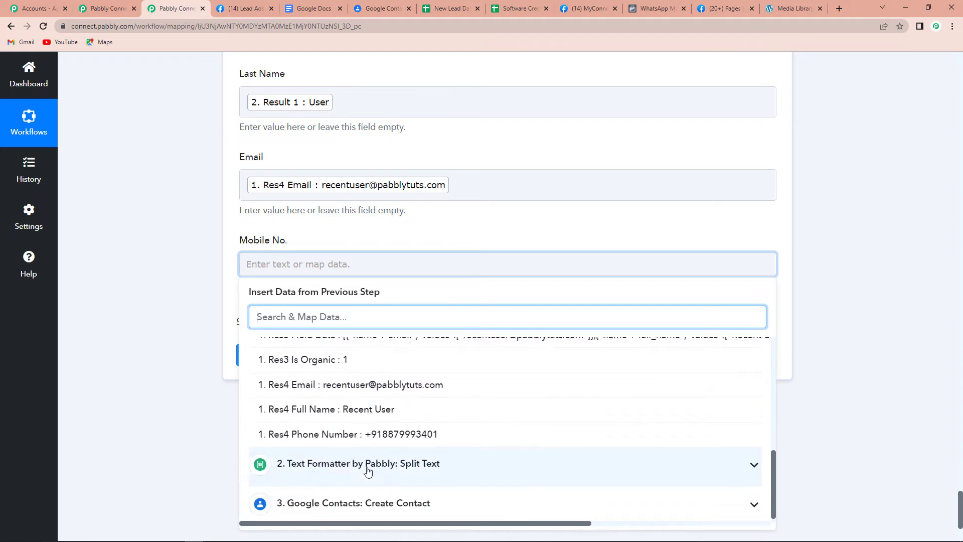
{"action": "left_click", "coordinate": [378, 435]}
Save the sheet step and send a test row, which lands at Sheet1!A3:D3.
{"action": "scroll", "coordinate": [145, 362], "scroll_direction": "down", "scroll_amount": 1}
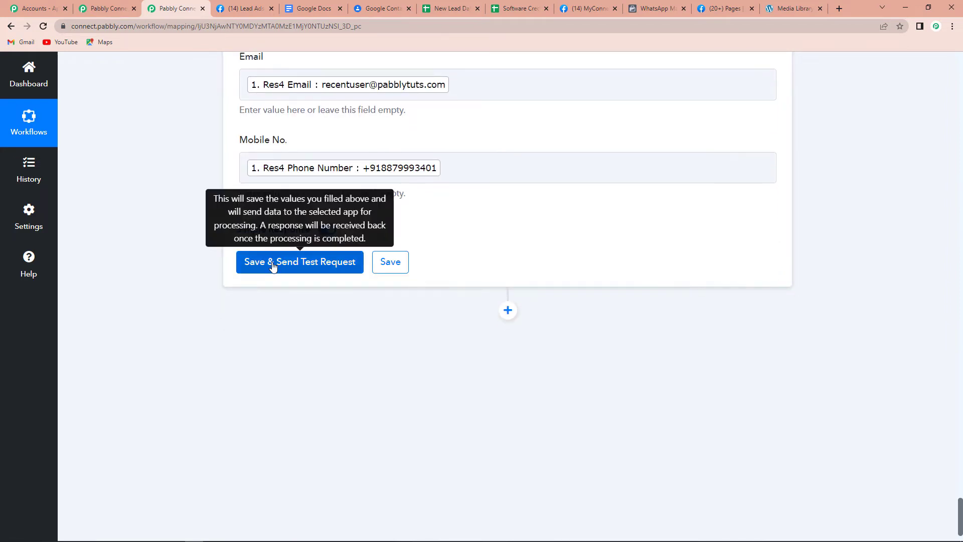
{"action": "left_click", "coordinate": [273, 266]}
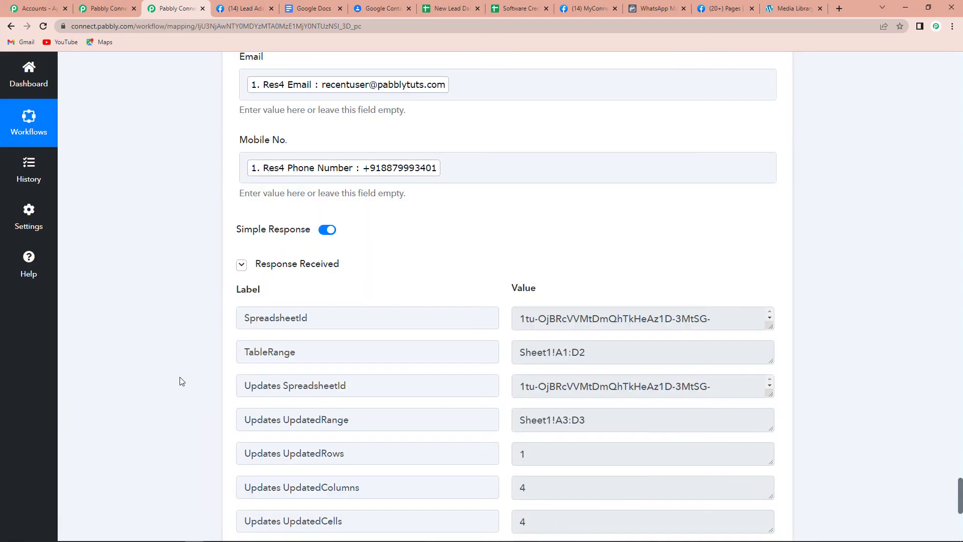
{"action": "scroll", "coordinate": [182, 381], "scroll_direction": "down", "scroll_amount": 4}
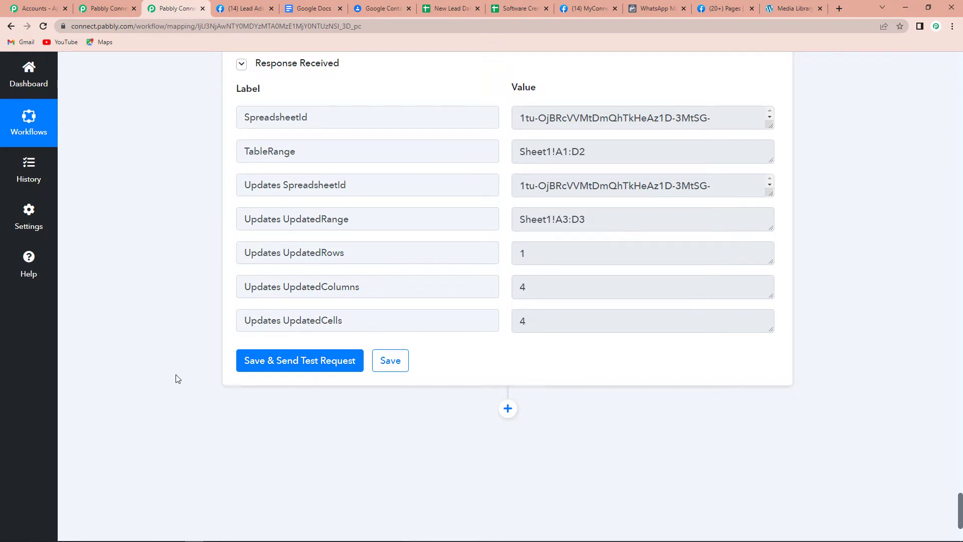
Auto-fit the Email column in New Lead Data so the Recent User row fits.
{"action": "left_click", "coordinate": [438, 11]}
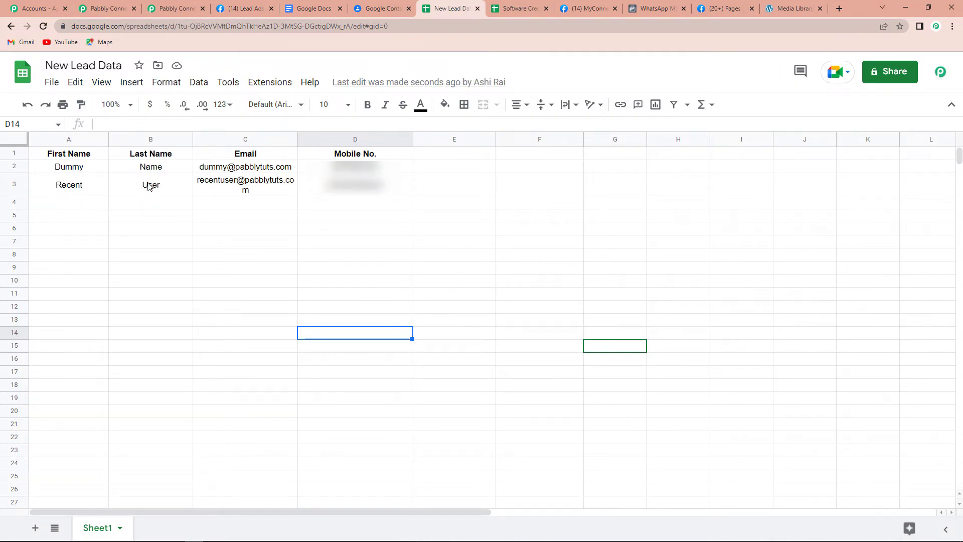
{"action": "double_click", "coordinate": [296, 136]}
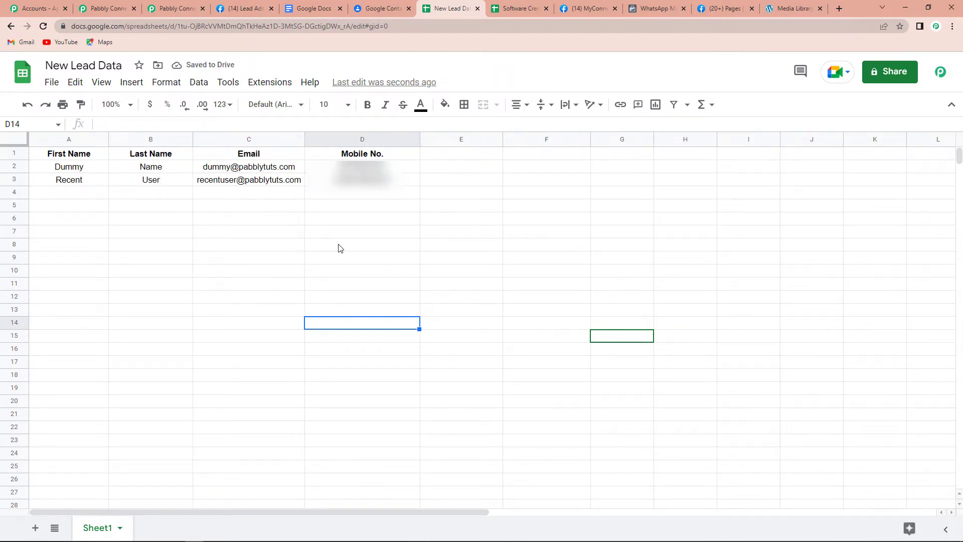
{"action": "left_click", "coordinate": [170, 9]}
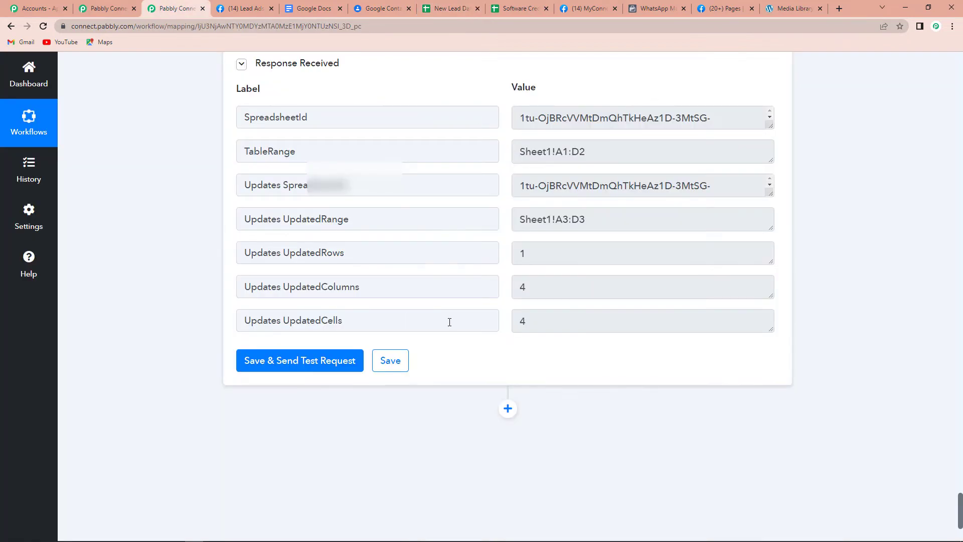
Add a WhatsApp Cloud API action step with the Send Template Message event.
{"action": "scroll", "coordinate": [449, 322], "scroll_direction": "down", "scroll_amount": 3}
{"action": "left_click", "coordinate": [507, 258]}
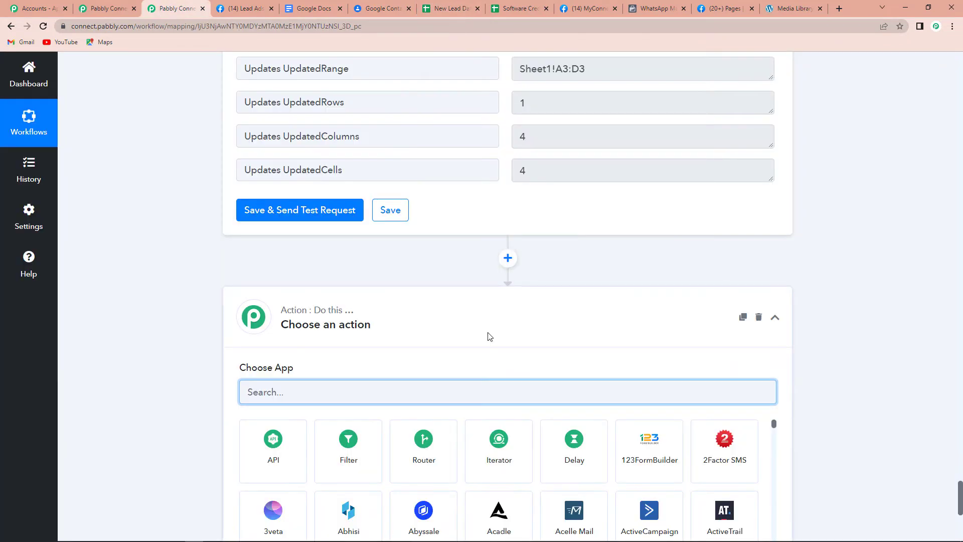
{"action": "scroll", "coordinate": [488, 346], "scroll_direction": "down", "scroll_amount": 3}
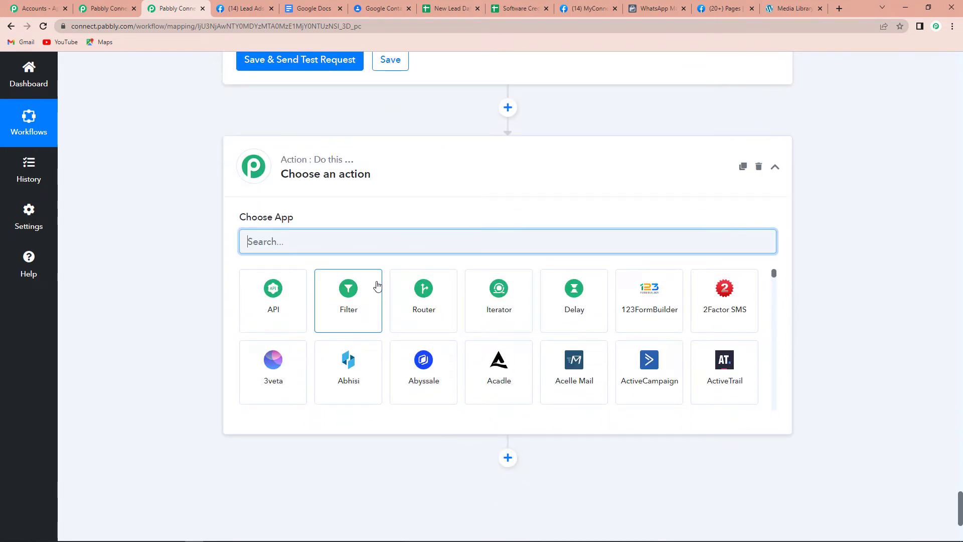
{"action": "type", "text": "what"}
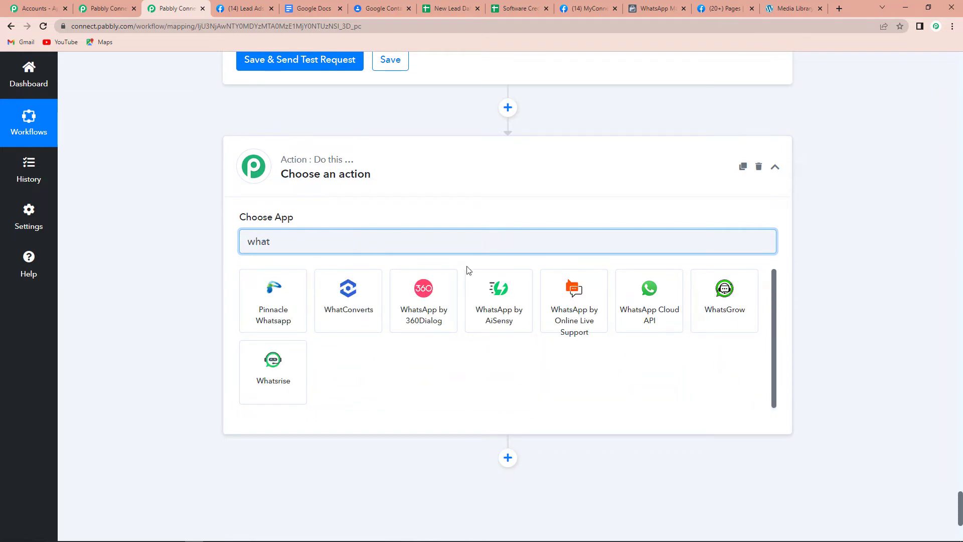
{"action": "left_click", "coordinate": [633, 324]}
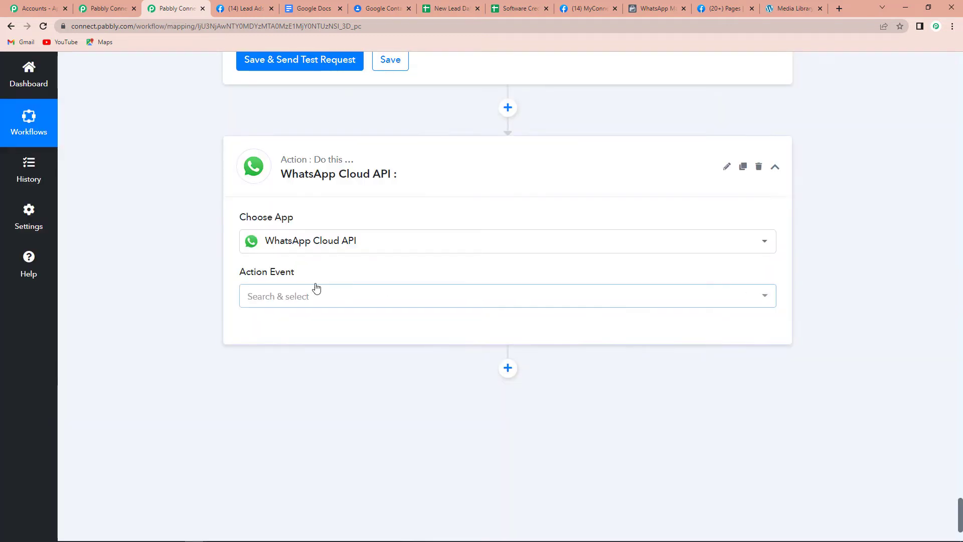
{"action": "left_click", "coordinate": [273, 297]}
{"action": "left_click", "coordinate": [276, 353]}
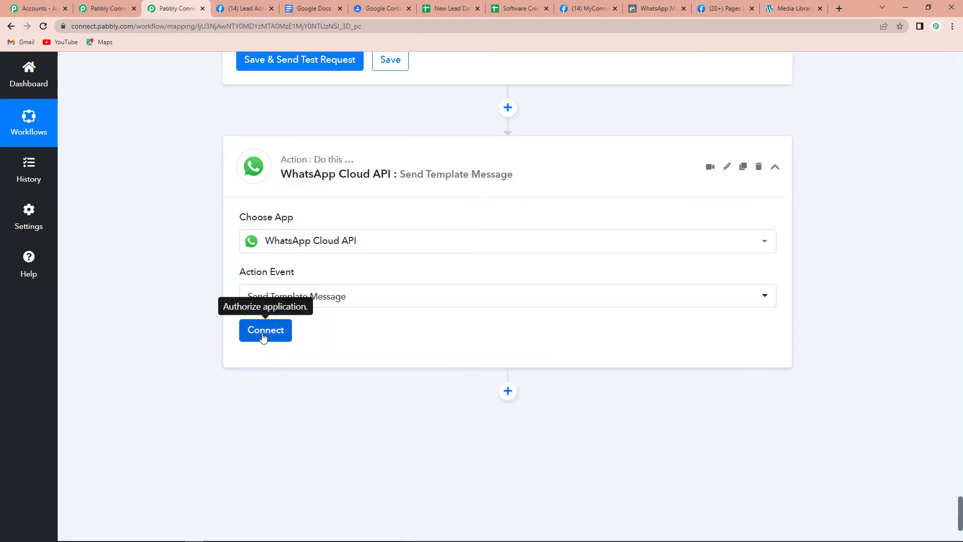
Start a new WhatsApp Cloud API account connection, WhatsApp Cloud API #117.
{"action": "left_click", "coordinate": [266, 332]}
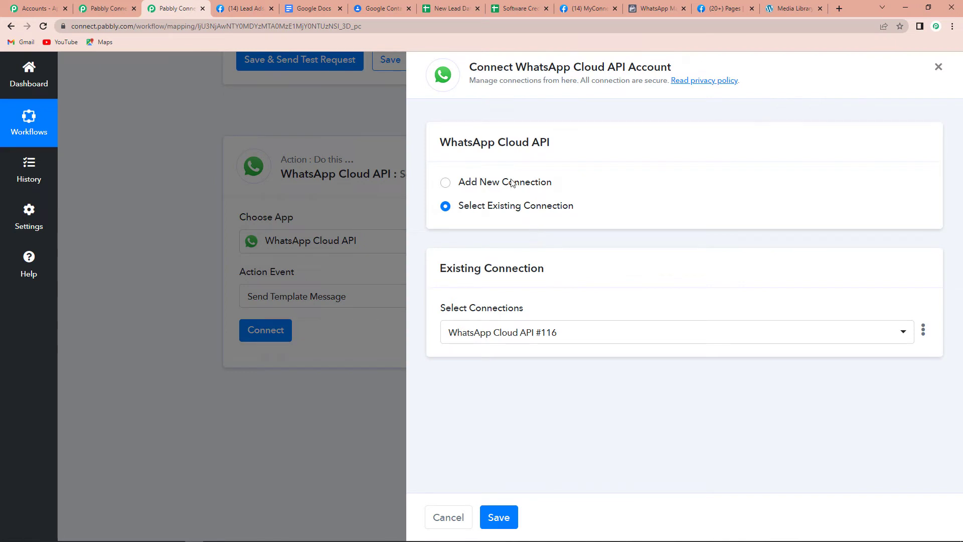
{"action": "left_click", "coordinate": [445, 183]}
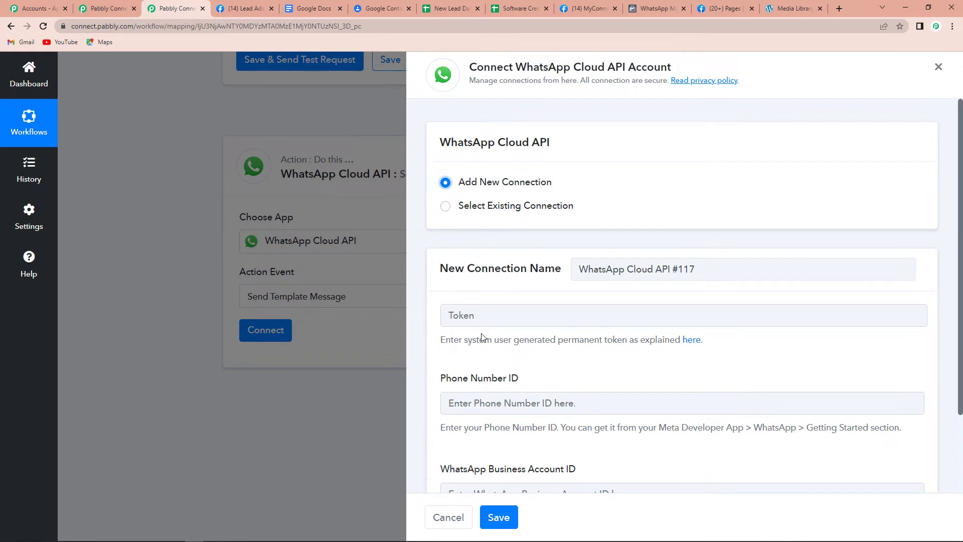
{"action": "scroll", "coordinate": [746, 357], "scroll_direction": "down", "scroll_amount": 2}
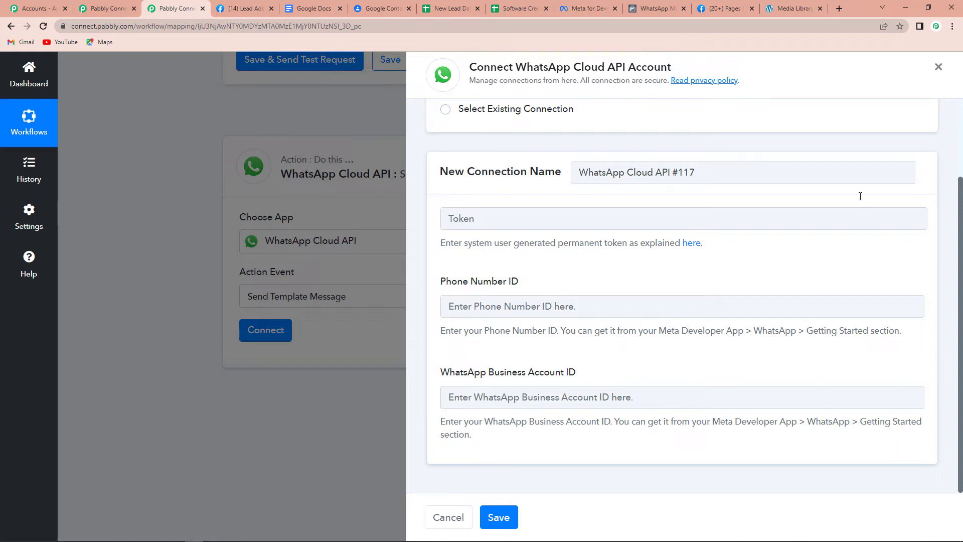
Open the MyConnectMsg App's WhatsApp Getting Started page in Meta for Developers.
{"action": "left_click", "coordinate": [585, 8]}
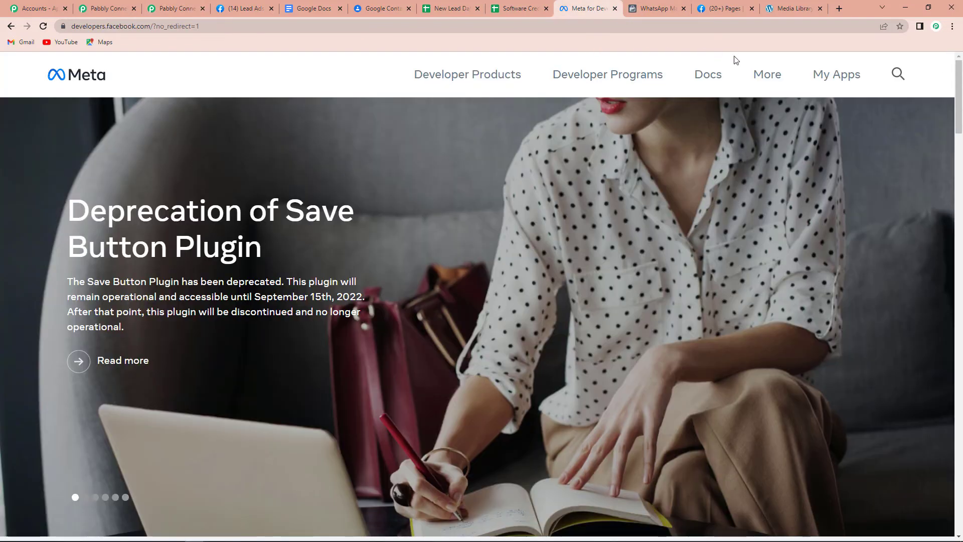
{"action": "left_click", "coordinate": [837, 76]}
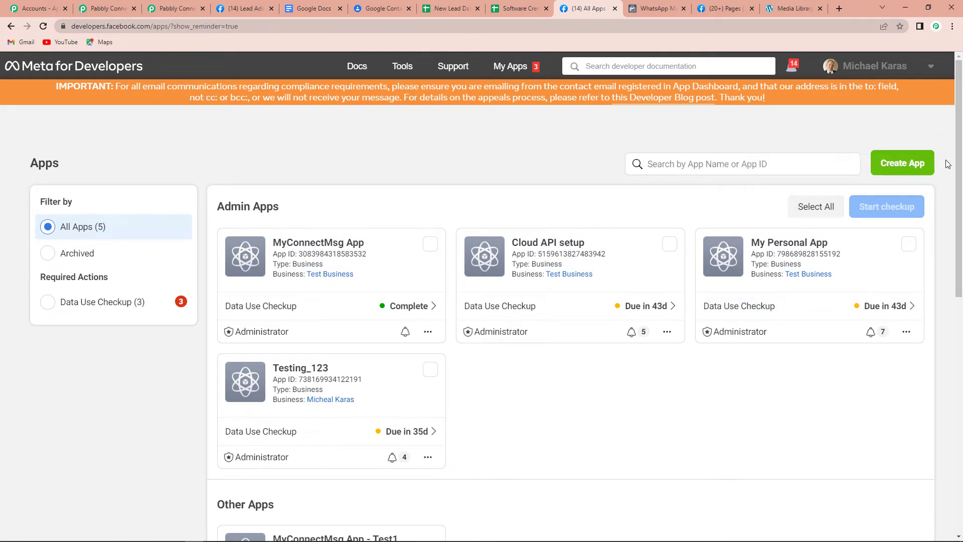
{"action": "left_click", "coordinate": [294, 246]}
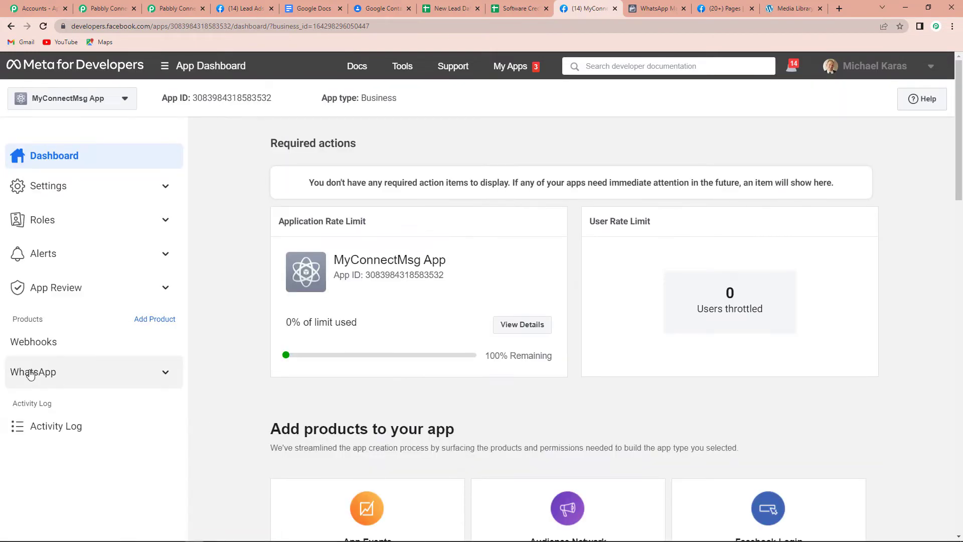
{"action": "left_click", "coordinate": [161, 371]}
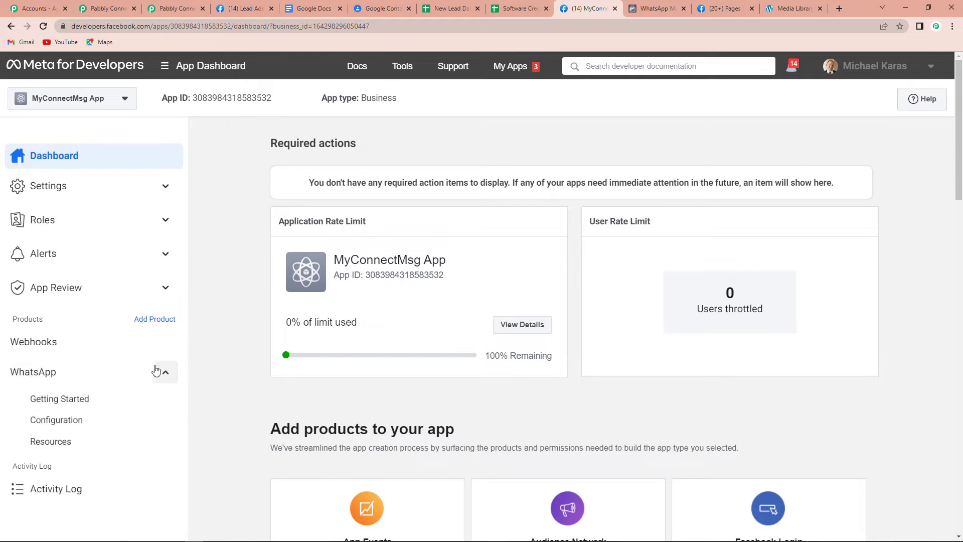
{"action": "left_click", "coordinate": [47, 401]}
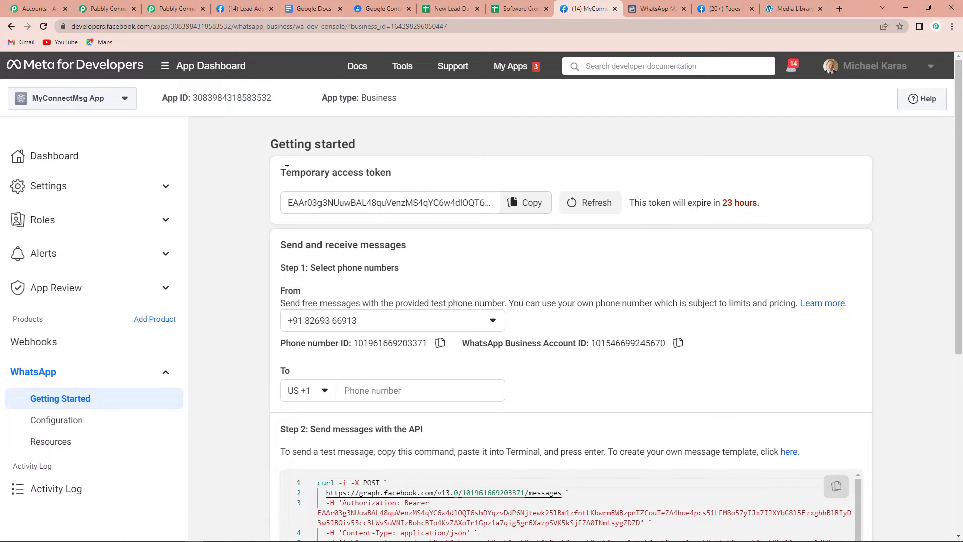
Copy the temporary access token and return to the Pabbly connection form.
{"action": "left_click_drag", "start_coordinate": [286, 172], "coordinate": [406, 172]}
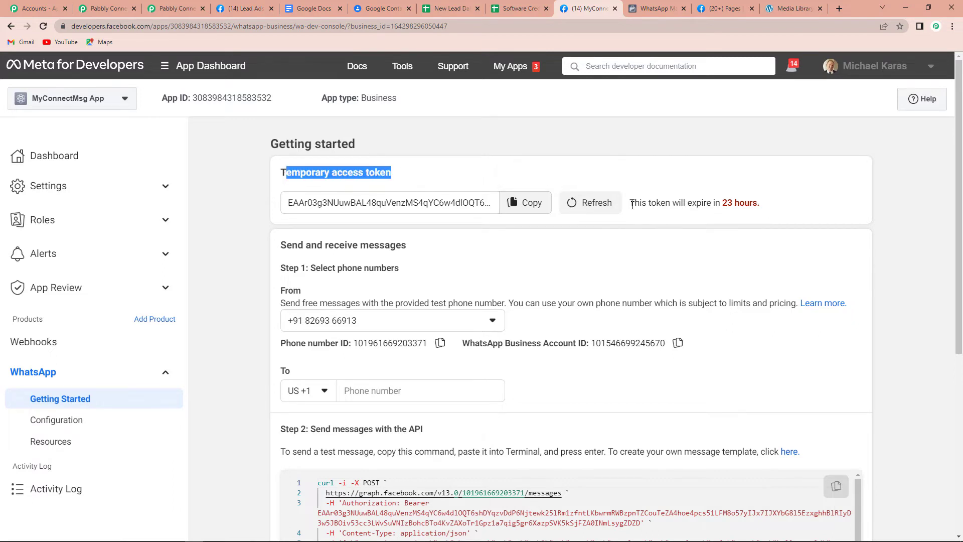
{"action": "left_click_drag", "start_coordinate": [630, 202], "coordinate": [771, 211]}
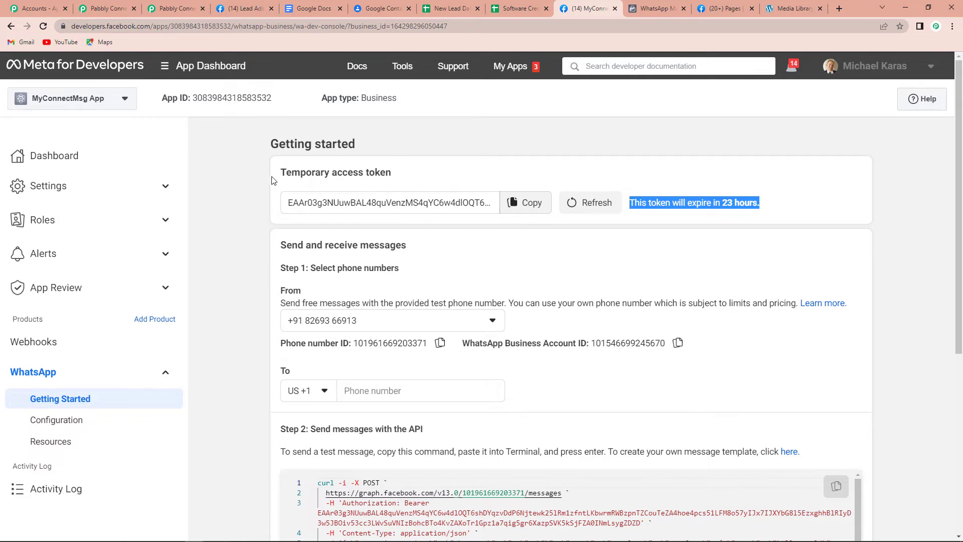
{"action": "left_click", "coordinate": [534, 201]}
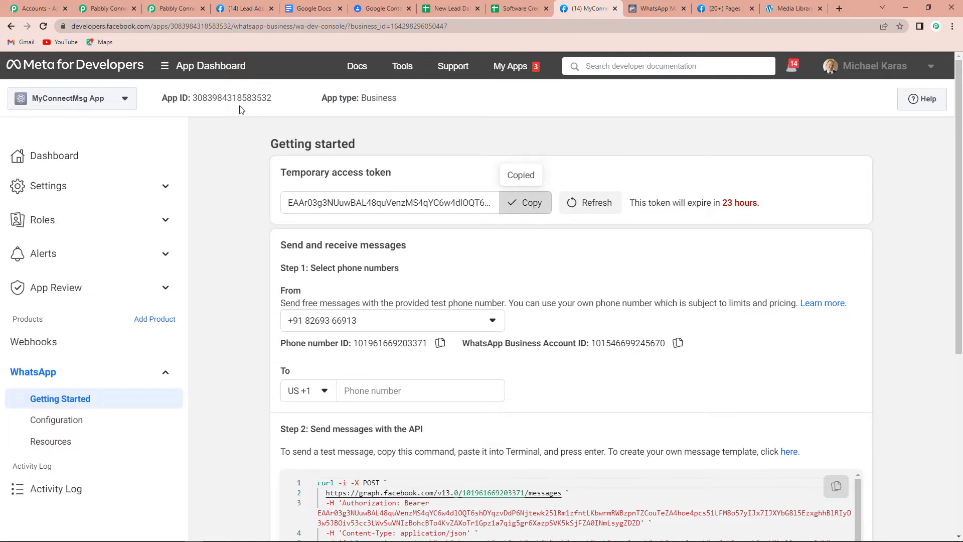
{"action": "left_click", "coordinate": [177, 11]}
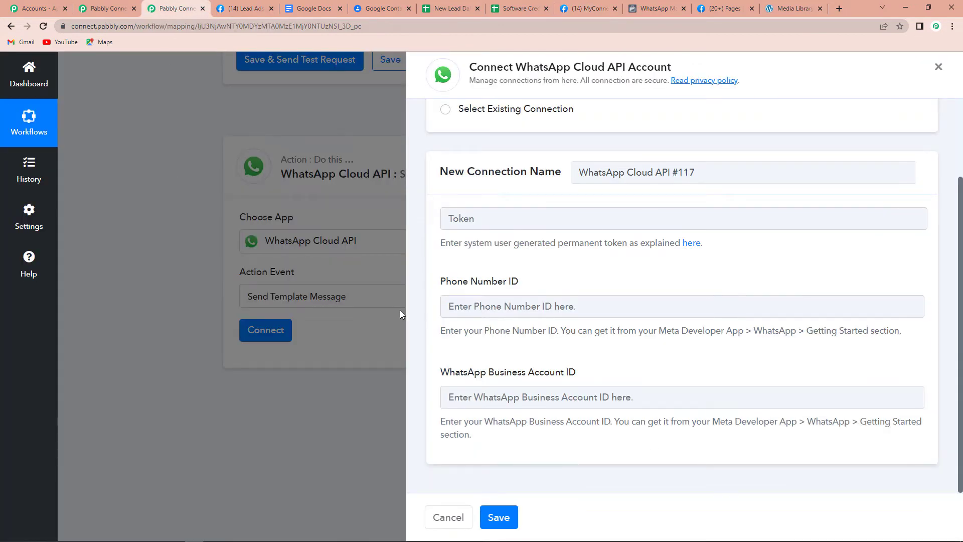
Paste the access token and the copied Phone Number ID into the connection form.
{"action": "left_click", "coordinate": [459, 218]}
{"action": "key", "text": "ctrl+v"}
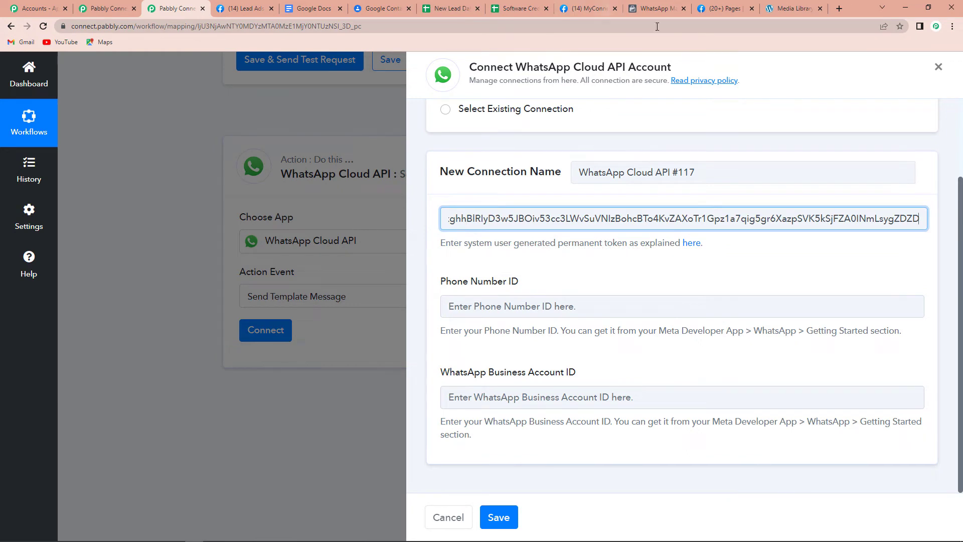
{"action": "left_click", "coordinate": [584, 11]}
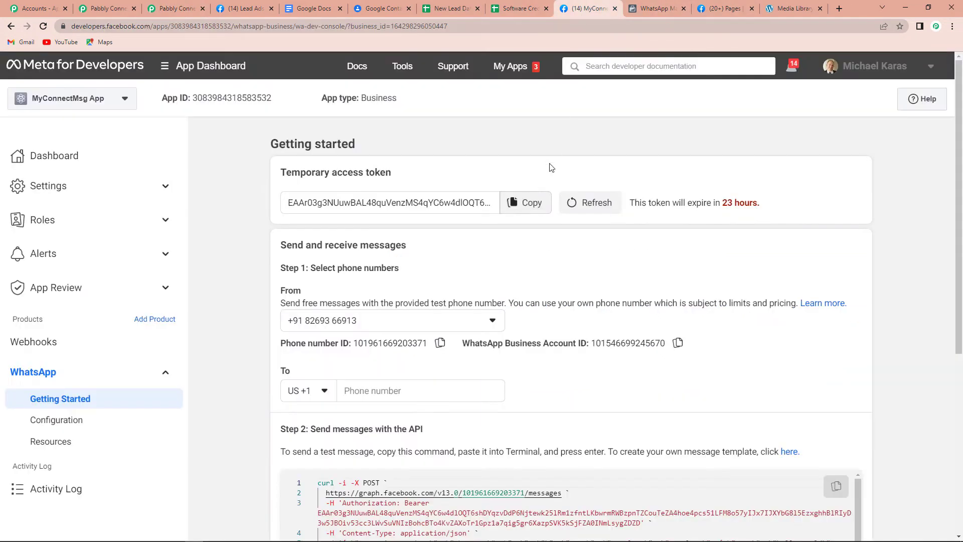
{"action": "scroll", "coordinate": [552, 201], "scroll_direction": "down", "scroll_amount": 2}
{"action": "left_click", "coordinate": [439, 244]}
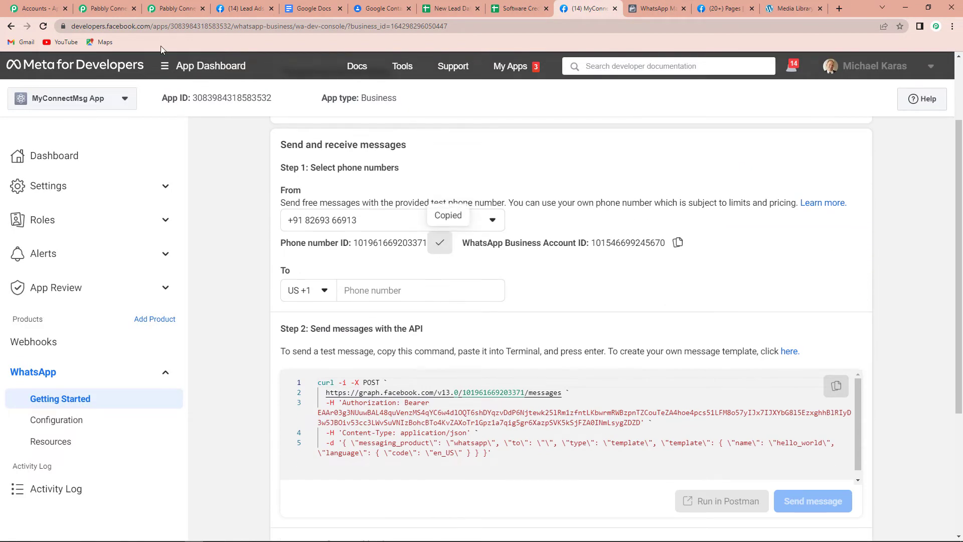
{"action": "left_click", "coordinate": [173, 9]}
{"action": "left_click", "coordinate": [494, 312]}
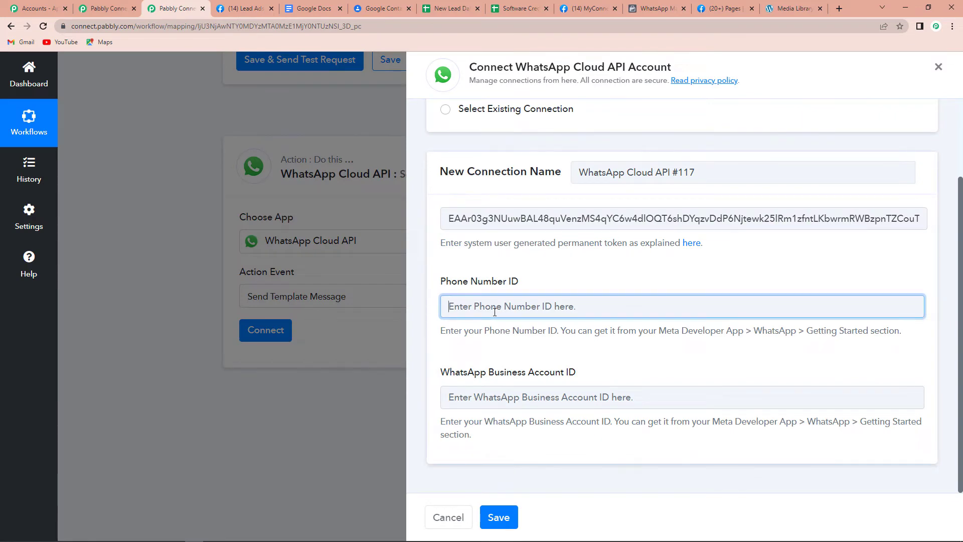
{"action": "key", "text": "ctrl+v"}
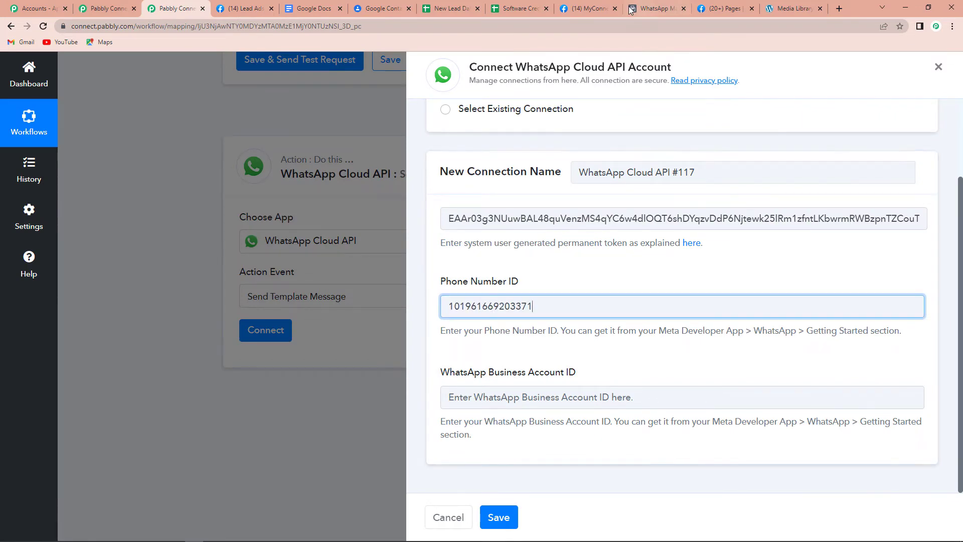
Copy the WhatsApp Business Account ID into its field and save the connection.
{"action": "left_click", "coordinate": [585, 9]}
{"action": "left_click", "coordinate": [678, 243]}
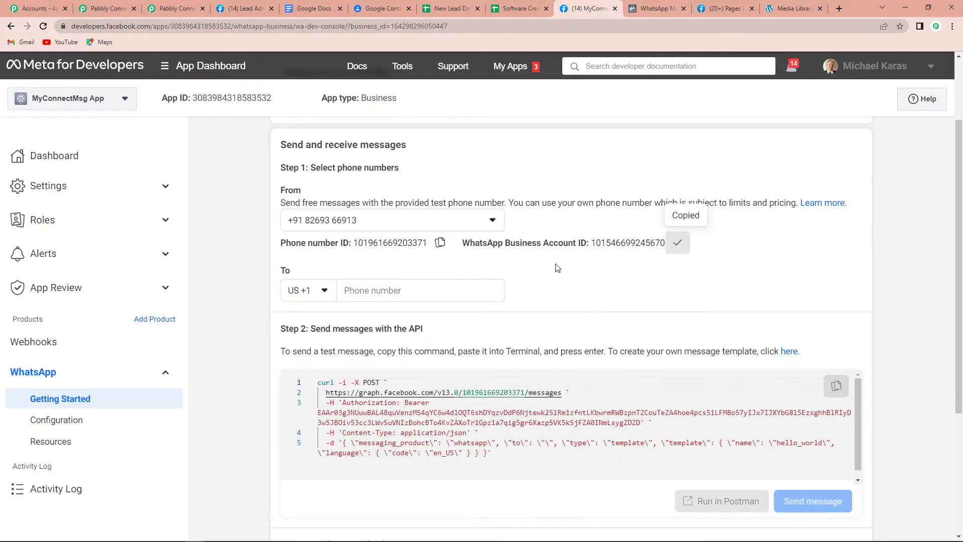
{"action": "left_click", "coordinate": [167, 7]}
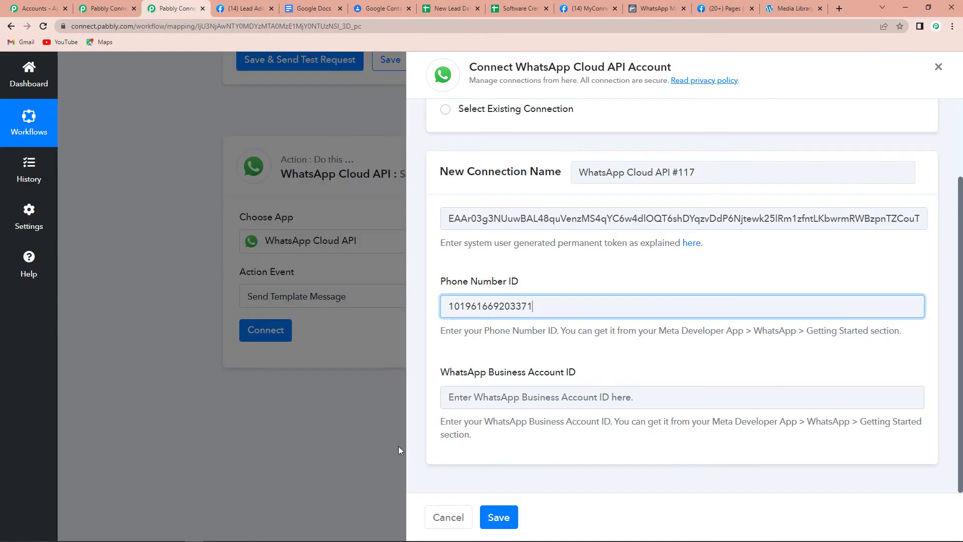
{"action": "left_click", "coordinate": [474, 399]}
{"action": "key", "text": "ctrl+v"}
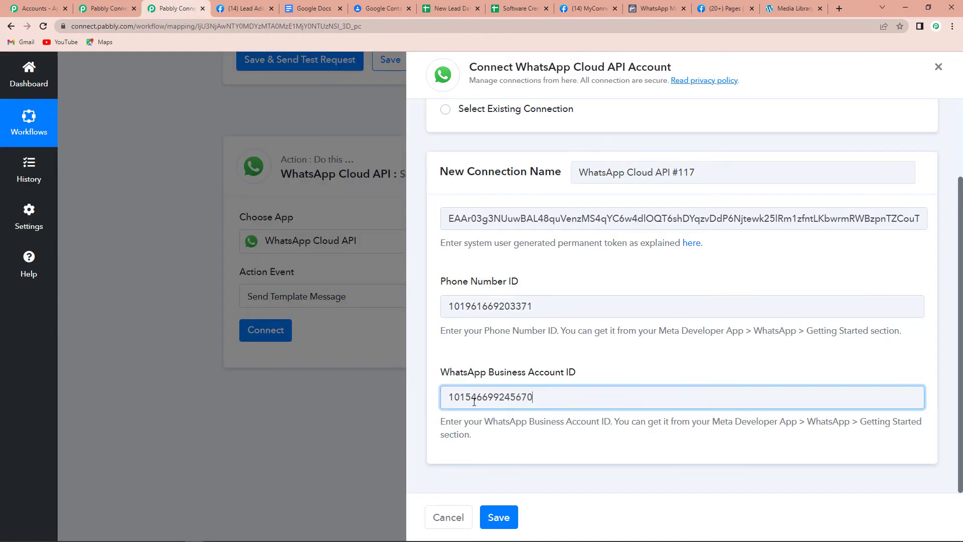
{"action": "left_click", "coordinate": [516, 513]}
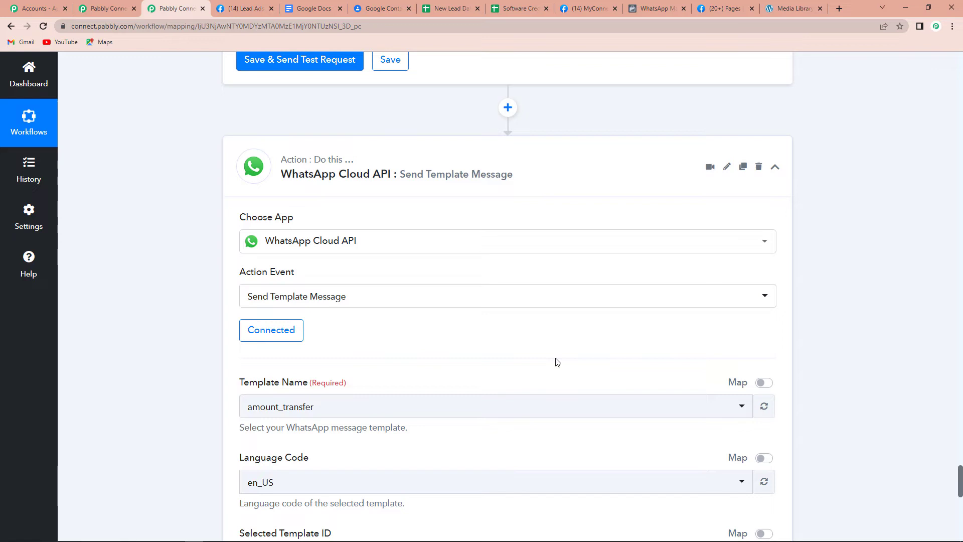
Review the Template ID and Recipient fields, then return to the Meta WhatsApp Getting Started page.
{"action": "scroll", "coordinate": [555, 361], "scroll_direction": "down", "scroll_amount": 4}
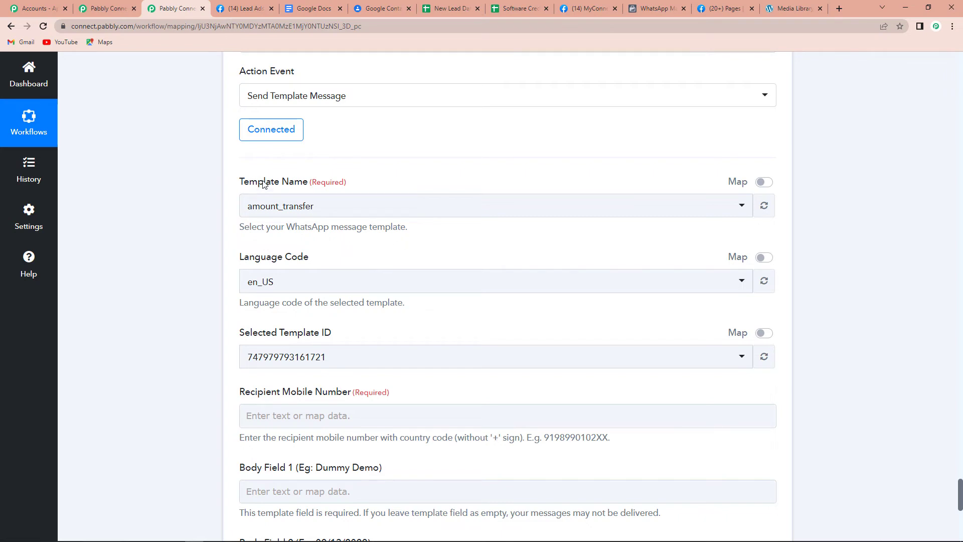
{"action": "left_click", "coordinate": [583, 10]}
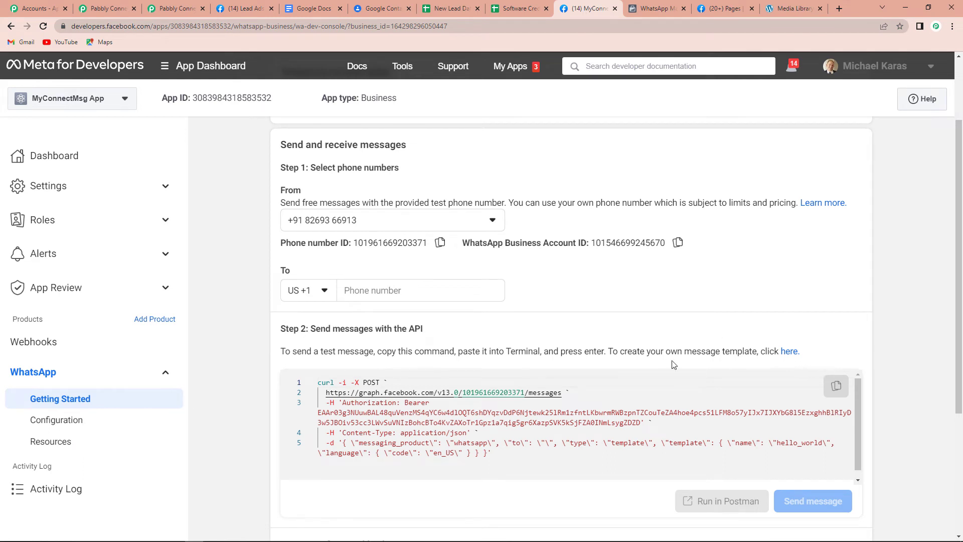
Search WhatsApp Manager's message templates for 'send' and open send_brochure_final.
{"action": "left_click", "coordinate": [789, 351]}
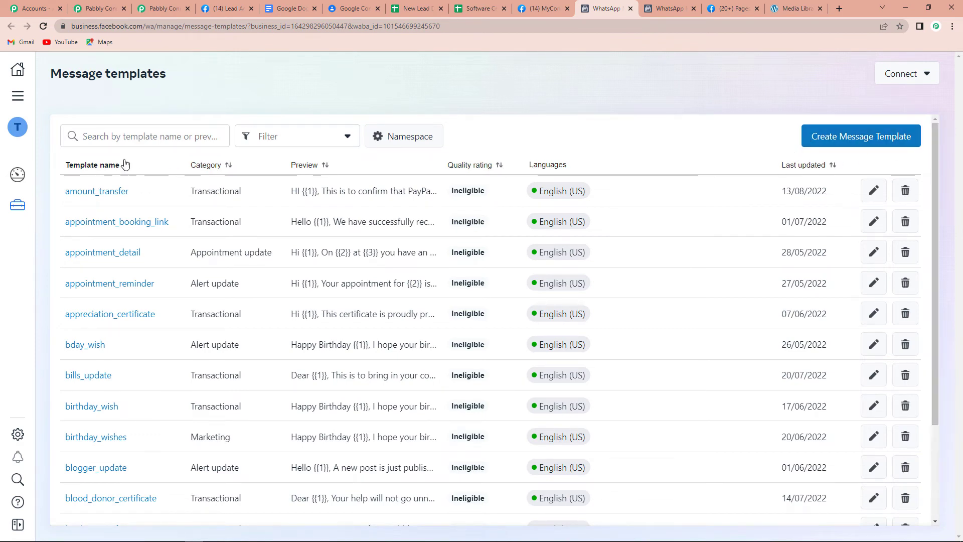
{"action": "left_click", "coordinate": [126, 138]}
{"action": "type", "text": "send"}
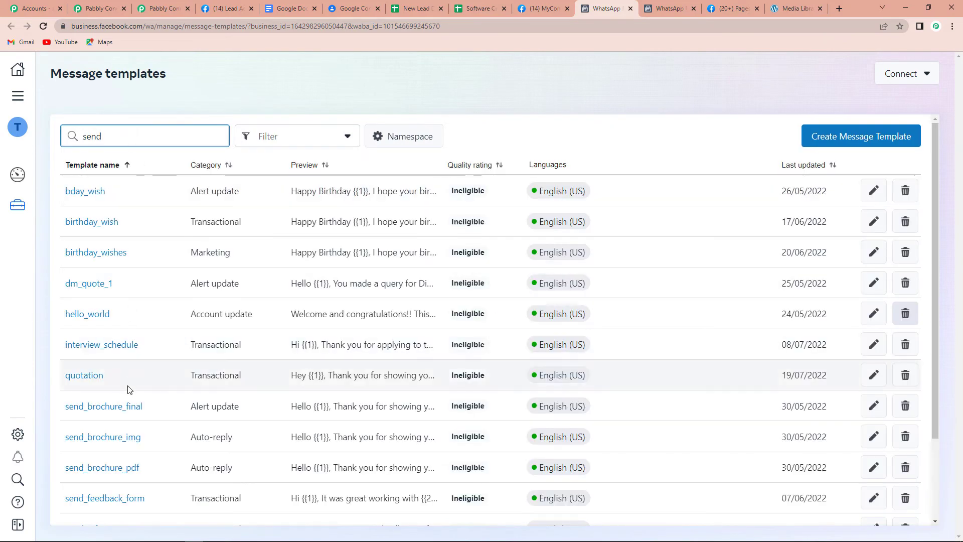
{"action": "left_click", "coordinate": [108, 412]}
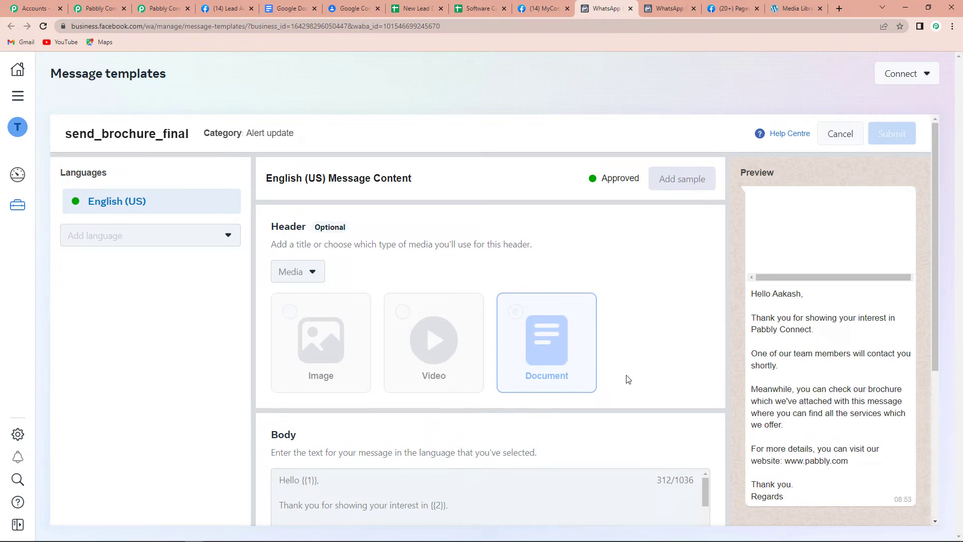
Review the template's document header and body text, then return to Pabbly Connect.
{"action": "scroll", "coordinate": [663, 394], "scroll_direction": "down", "scroll_amount": 2}
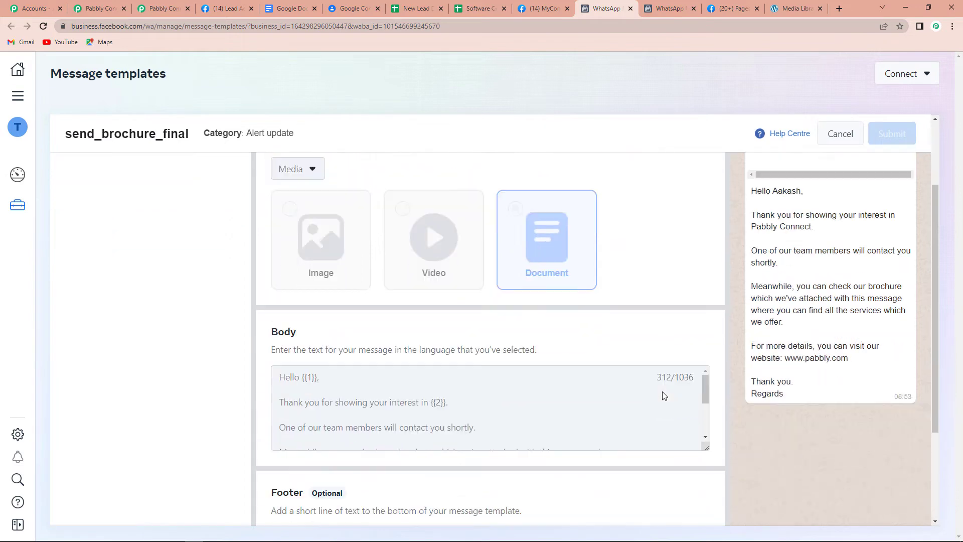
{"action": "scroll", "coordinate": [663, 394], "scroll_direction": "down", "scroll_amount": 2}
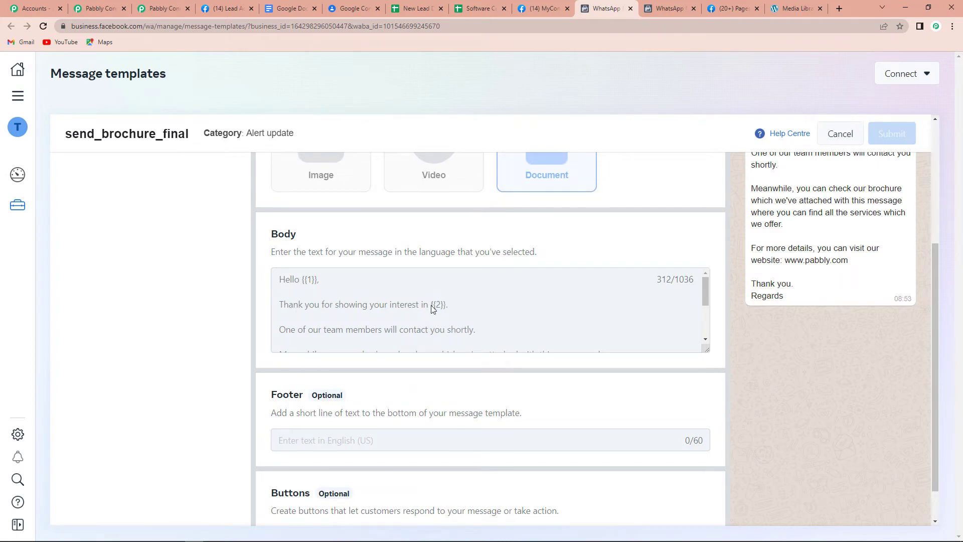
{"action": "scroll", "coordinate": [434, 308], "scroll_direction": "down", "scroll_amount": 1}
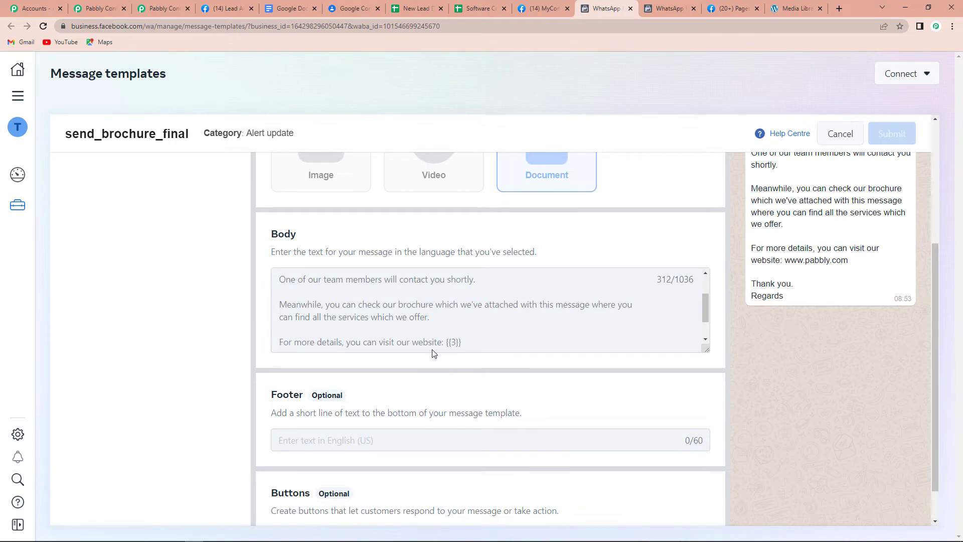
{"action": "scroll", "coordinate": [460, 327], "scroll_direction": "down", "scroll_amount": 1}
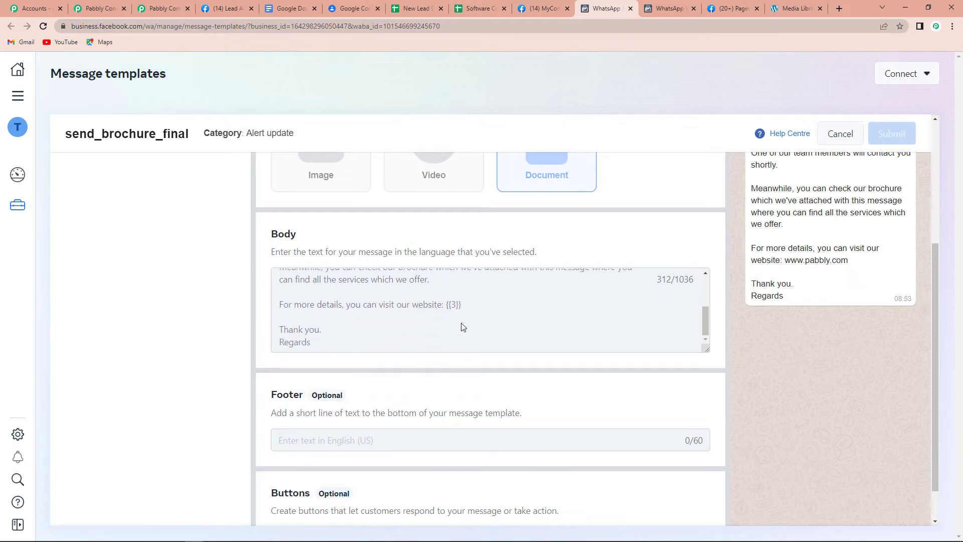
{"action": "scroll", "coordinate": [462, 327], "scroll_direction": "down", "scroll_amount": 1}
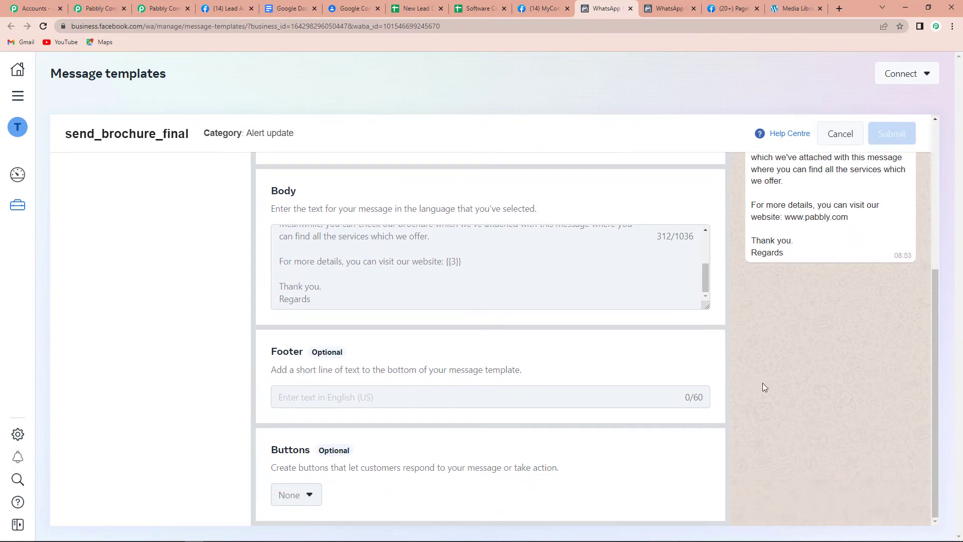
{"action": "scroll", "coordinate": [763, 383], "scroll_direction": "up", "scroll_amount": 1}
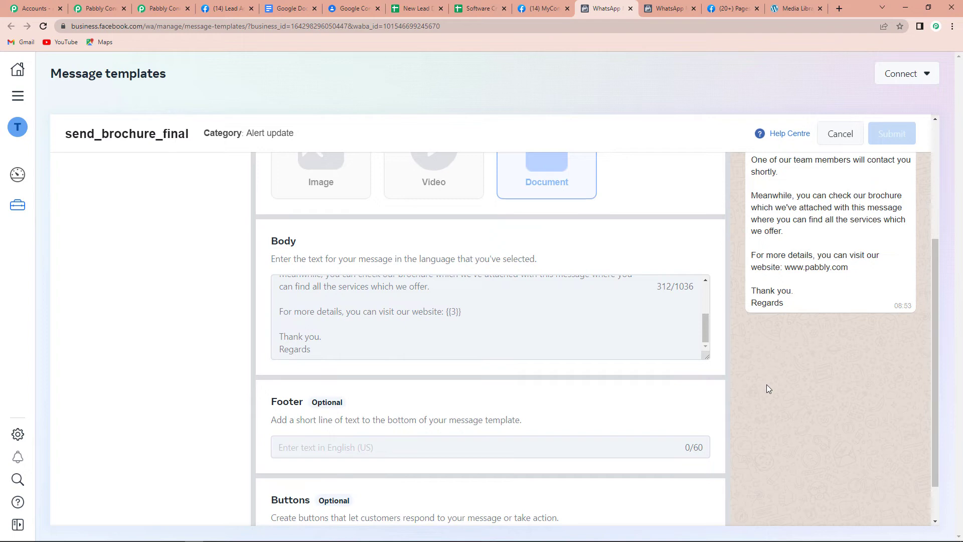
{"action": "scroll", "coordinate": [807, 374], "scroll_direction": "up", "scroll_amount": 4}
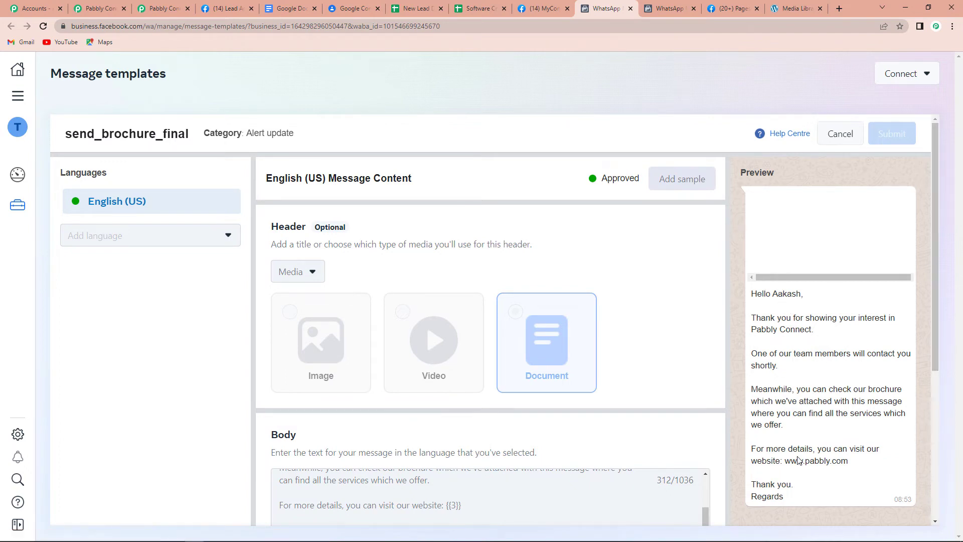
{"action": "left_click", "coordinate": [141, 6]}
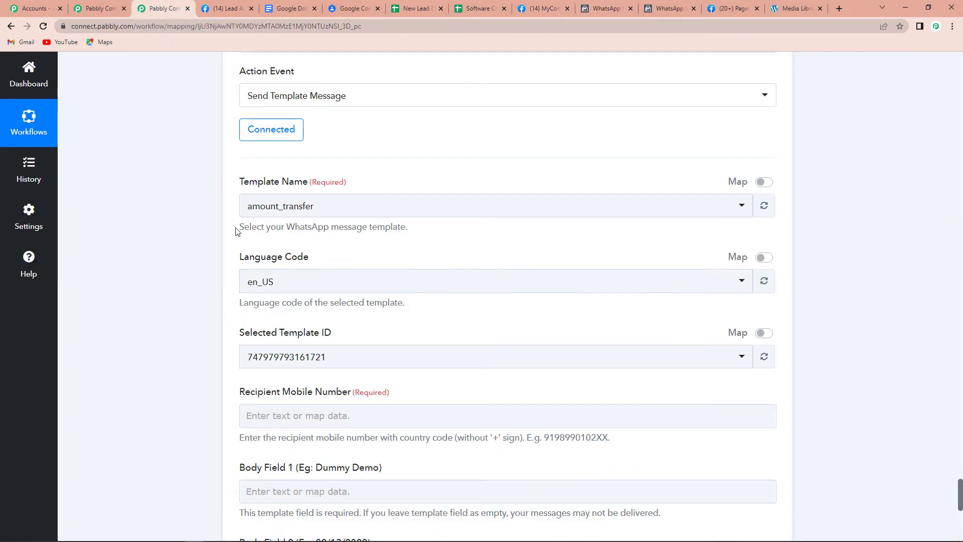
Select send_brochure_final as the WhatsApp step's Template Name.
{"action": "left_click", "coordinate": [275, 216]}
{"action": "type", "text": "send"}
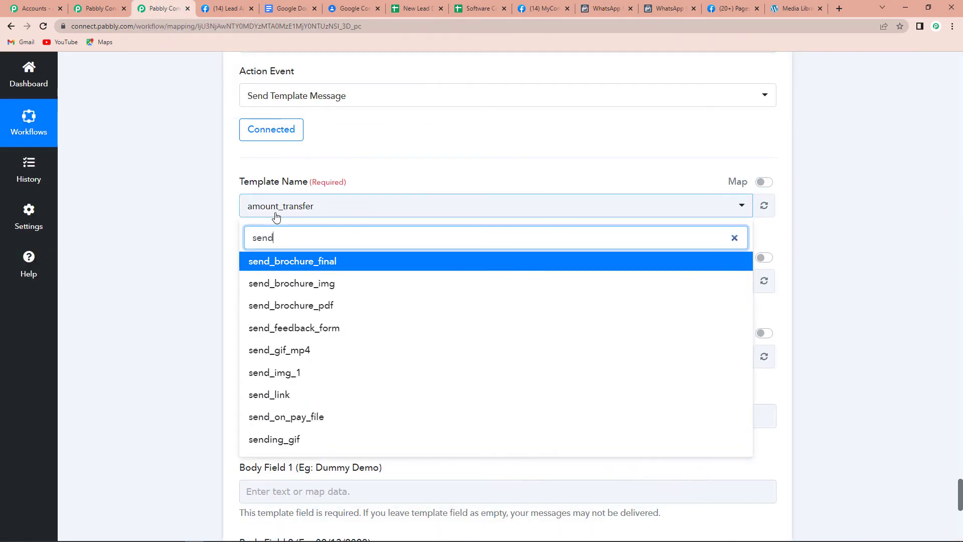
{"action": "left_click", "coordinate": [279, 263]}
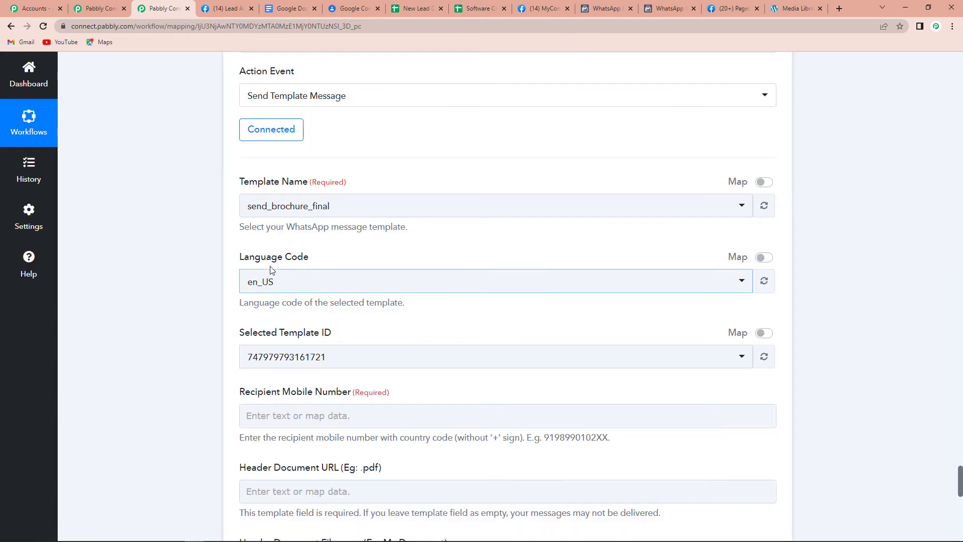
{"action": "scroll", "coordinate": [317, 334], "scroll_direction": "down", "scroll_amount": 2}
{"action": "scroll", "coordinate": [317, 334], "scroll_direction": "down", "scroll_amount": 2}
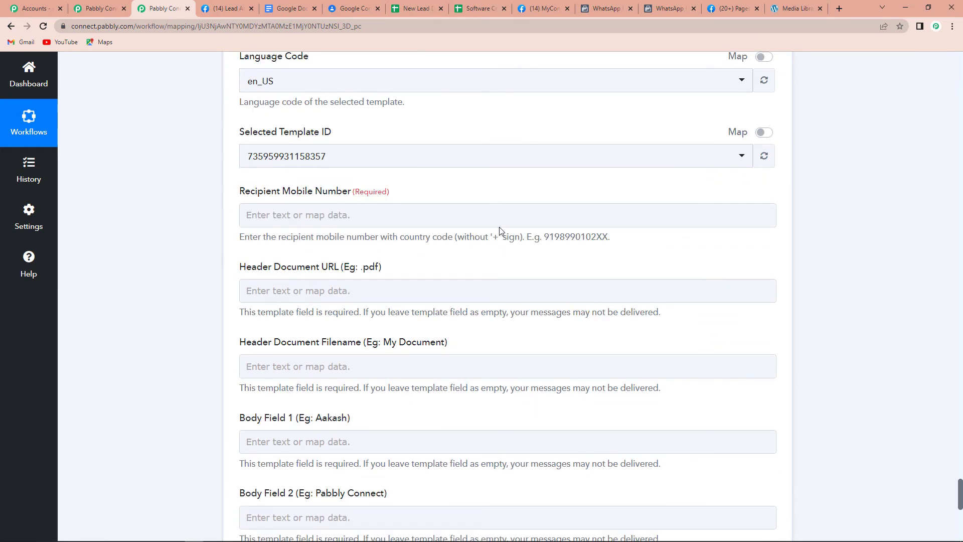
Review the Google Contacts step's response, including the phone number field.
{"action": "scroll", "coordinate": [458, 249], "scroll_direction": "up", "scroll_amount": 6}
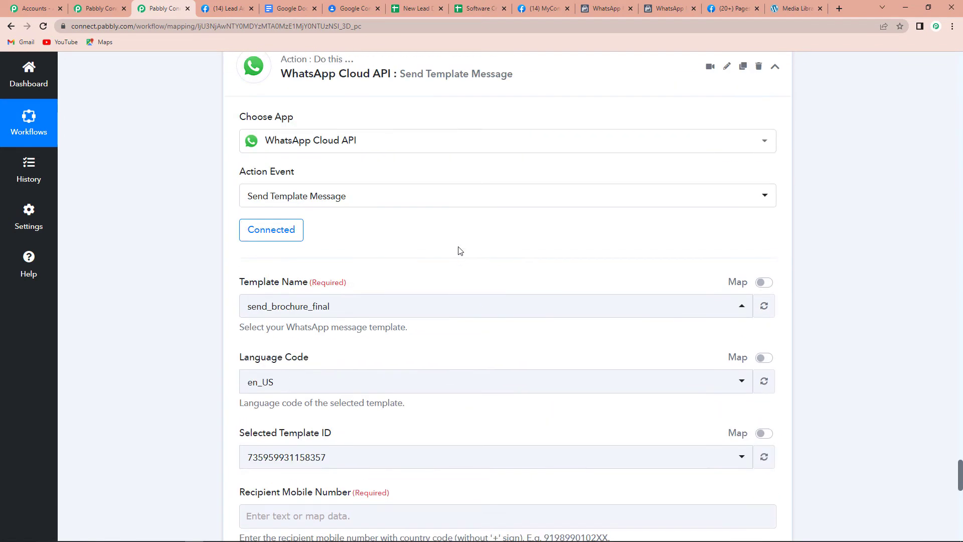
{"action": "scroll", "coordinate": [501, 281], "scroll_direction": "up", "scroll_amount": 7}
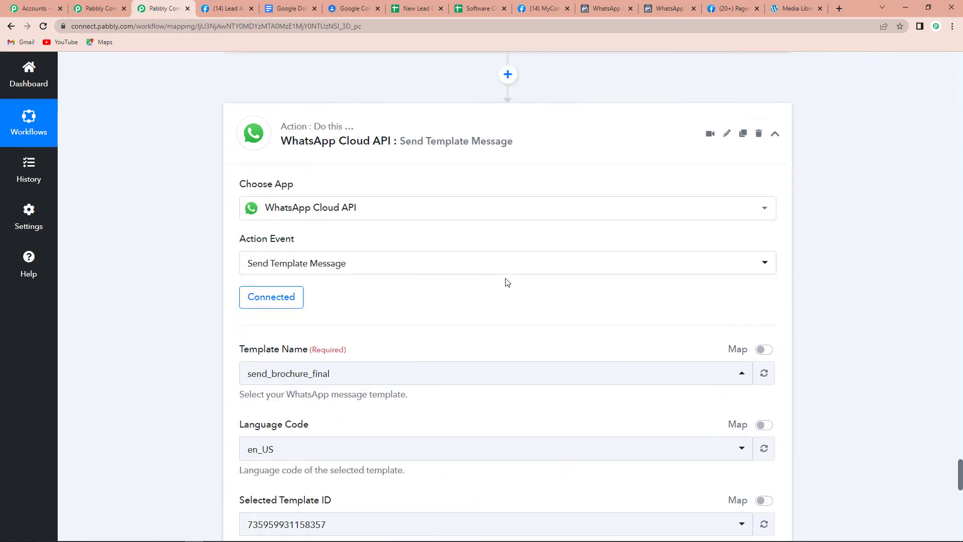
{"action": "scroll", "coordinate": [518, 315], "scroll_direction": "up", "scroll_amount": 20}
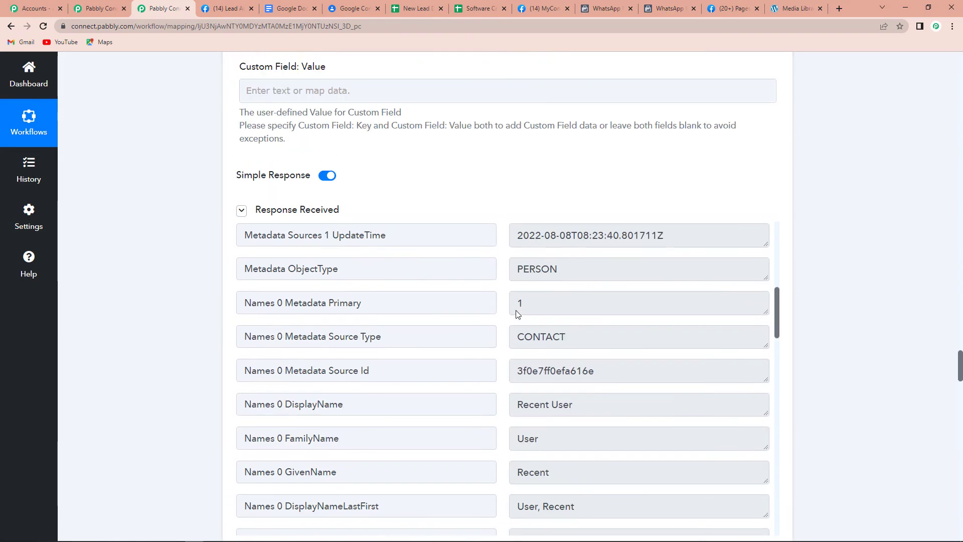
{"action": "scroll", "coordinate": [518, 313], "scroll_direction": "down", "scroll_amount": 5}
{"action": "scroll", "coordinate": [602, 377], "scroll_direction": "down", "scroll_amount": 6}
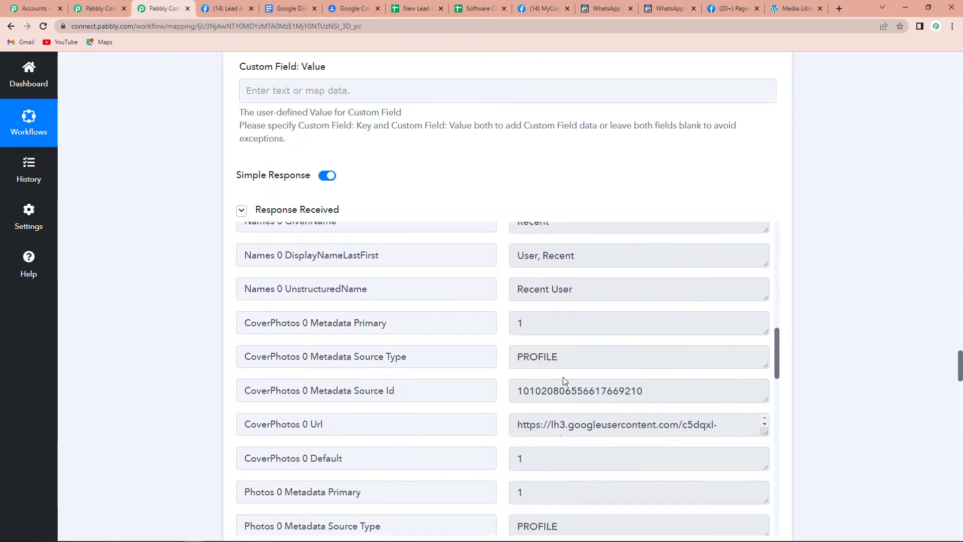
{"action": "left_click_drag", "start_coordinate": [632, 281], "coordinate": [461, 277]}
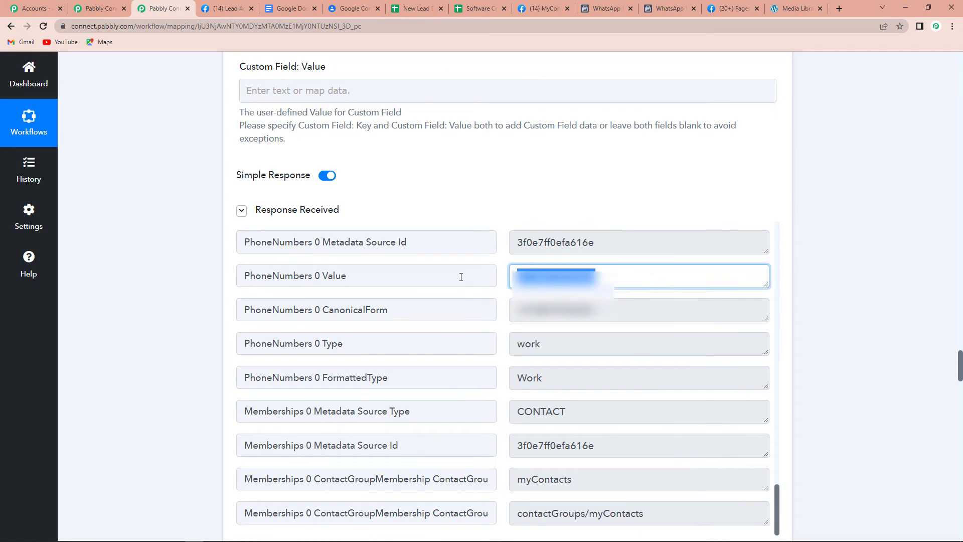
{"action": "left_click", "coordinate": [807, 281]}
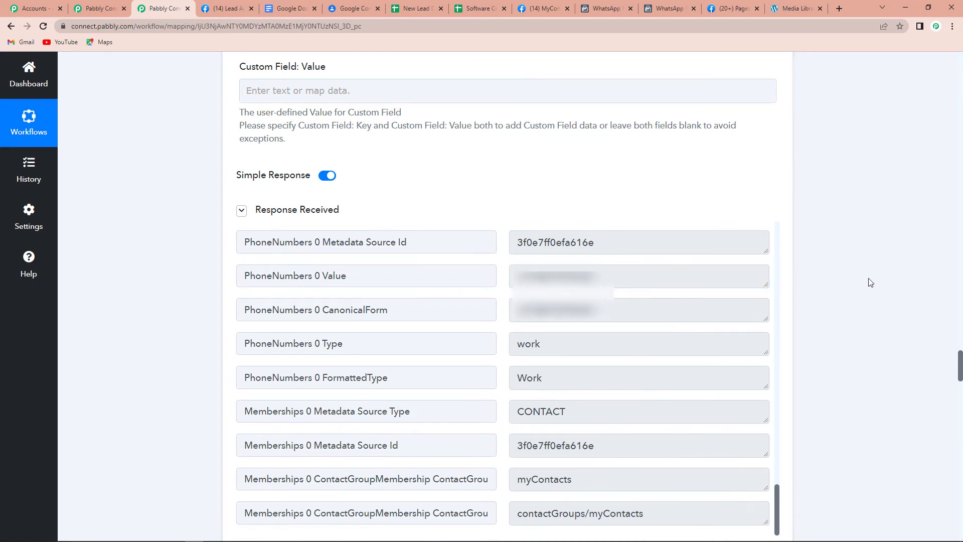
{"action": "scroll", "coordinate": [870, 282], "scroll_direction": "down", "scroll_amount": 15}
{"action": "scroll", "coordinate": [869, 281], "scroll_direction": "up", "scroll_amount": 2}
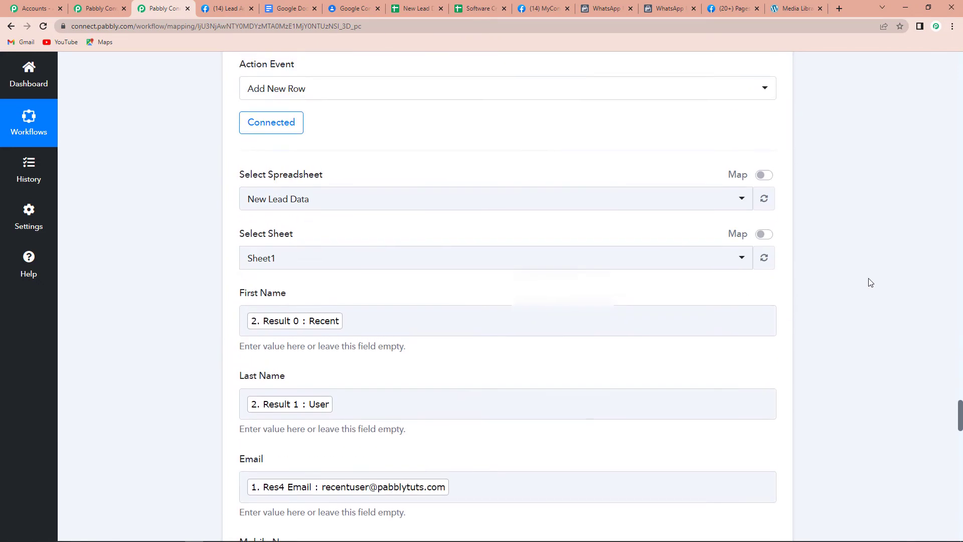
{"action": "scroll", "coordinate": [869, 280], "scroll_direction": "down", "scroll_amount": 10}
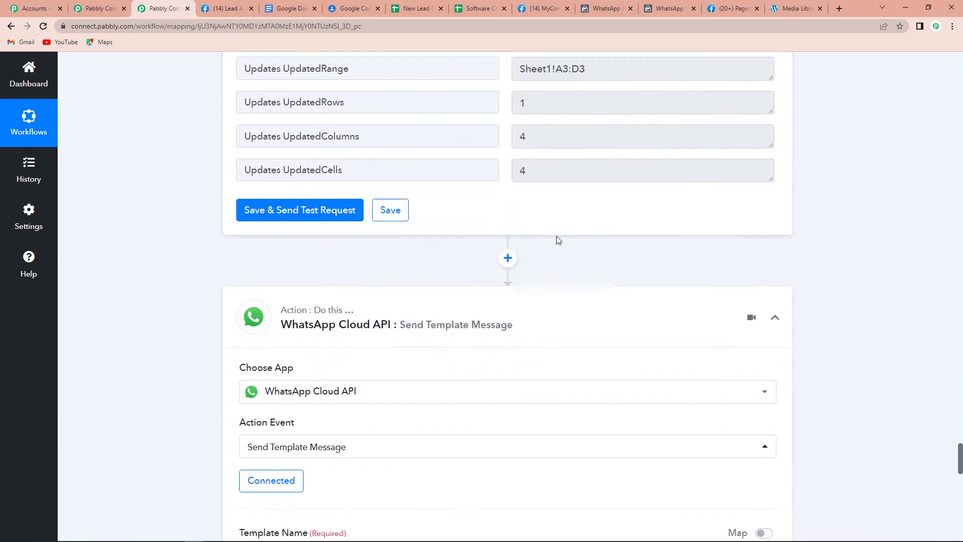
Insert a Text Formatter step with the Split Text action before the WhatsApp step.
{"action": "left_click", "coordinate": [508, 258]}
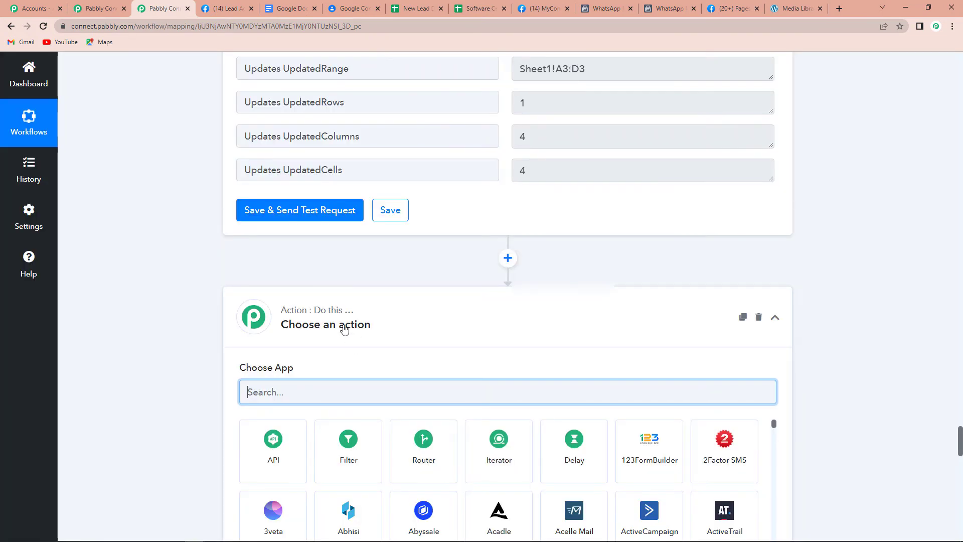
{"action": "type", "text": "text"}
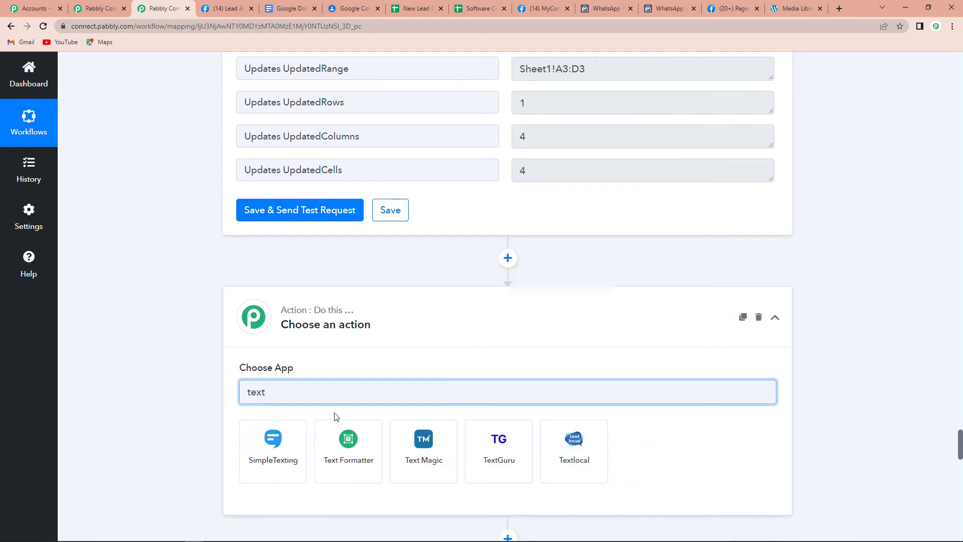
{"action": "left_click", "coordinate": [333, 430]}
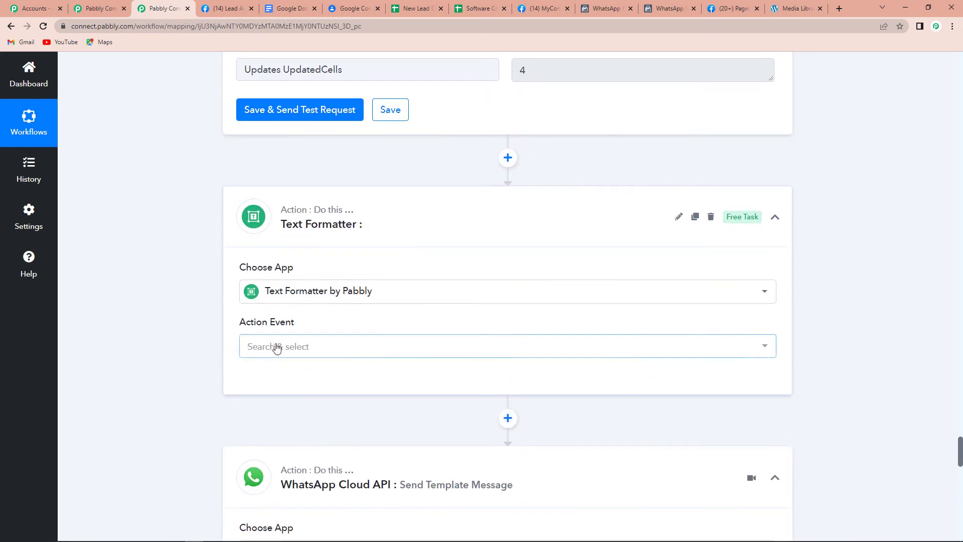
{"action": "left_click", "coordinate": [276, 345]}
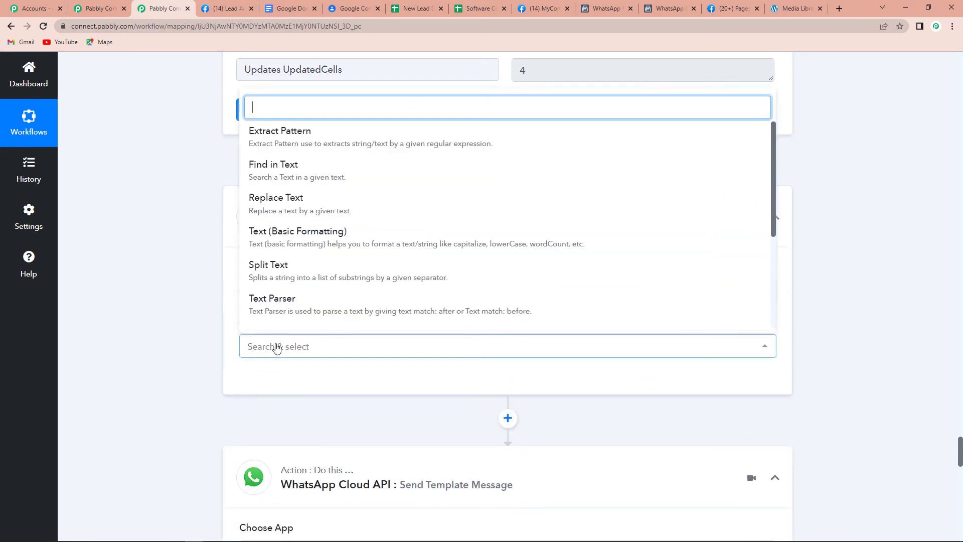
{"action": "left_click", "coordinate": [277, 277]}
{"action": "left_click", "coordinate": [266, 382]}
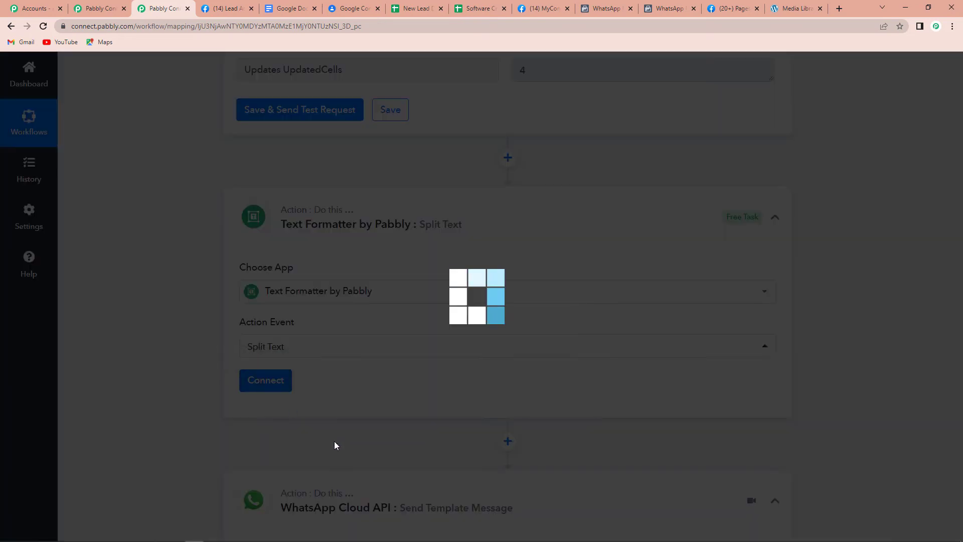
{"action": "scroll", "coordinate": [340, 424], "scroll_direction": "down", "scroll_amount": 6}
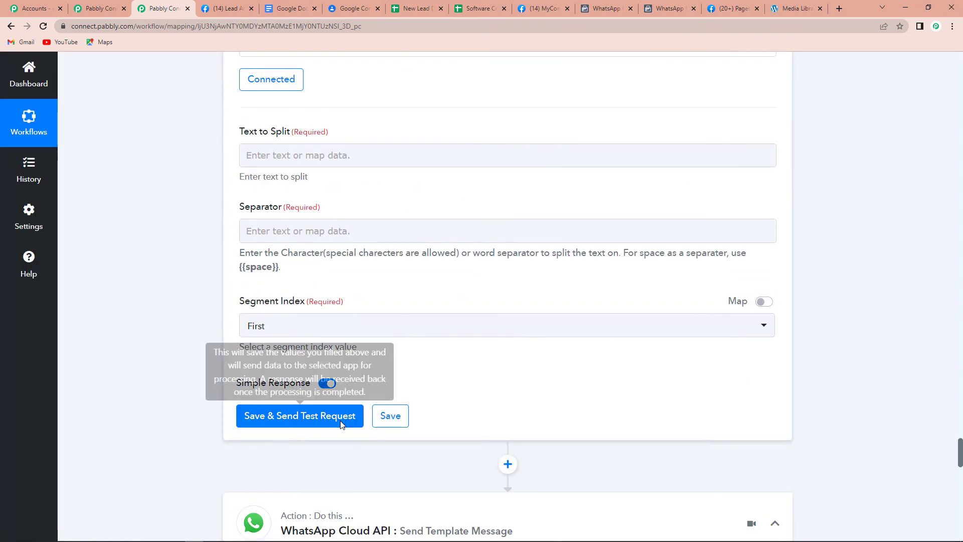
Split the lead's Res4 Phone Number on '+', keep the Second segment, and test it.
{"action": "left_click", "coordinate": [279, 156]}
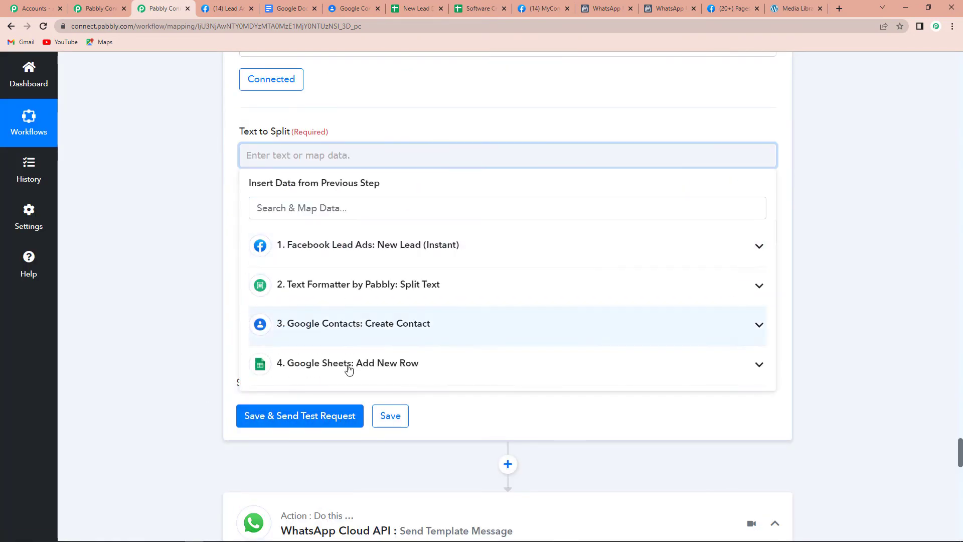
{"action": "left_click", "coordinate": [368, 248]}
{"action": "scroll", "coordinate": [462, 400], "scroll_direction": "down", "scroll_amount": 5}
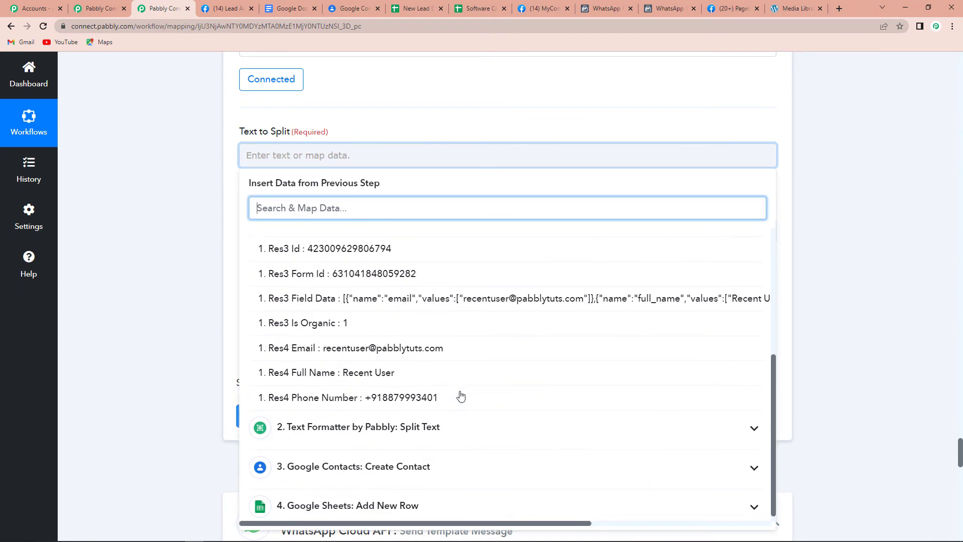
{"action": "left_click", "coordinate": [458, 390]}
{"action": "left_click", "coordinate": [155, 264]}
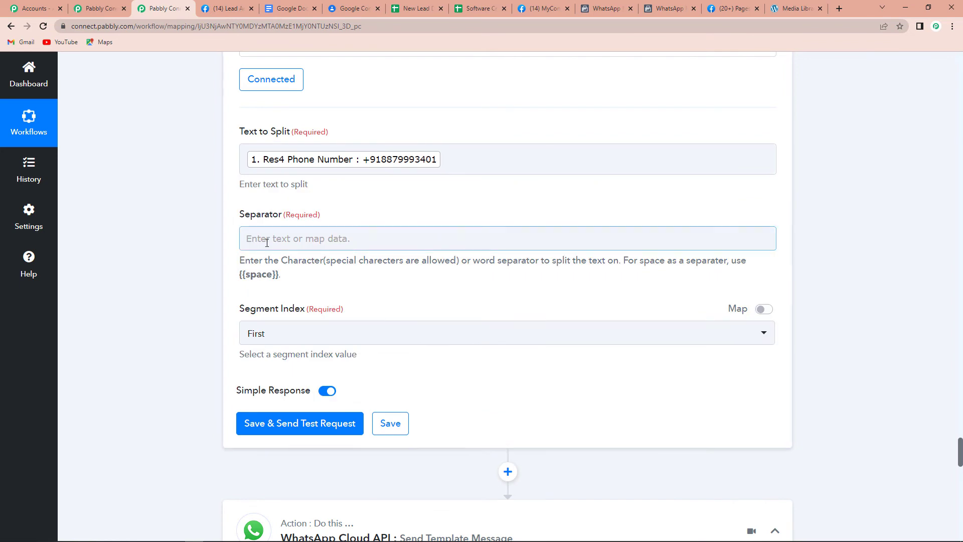
{"action": "left_click", "coordinate": [267, 239]}
{"action": "type", "text": "+"}
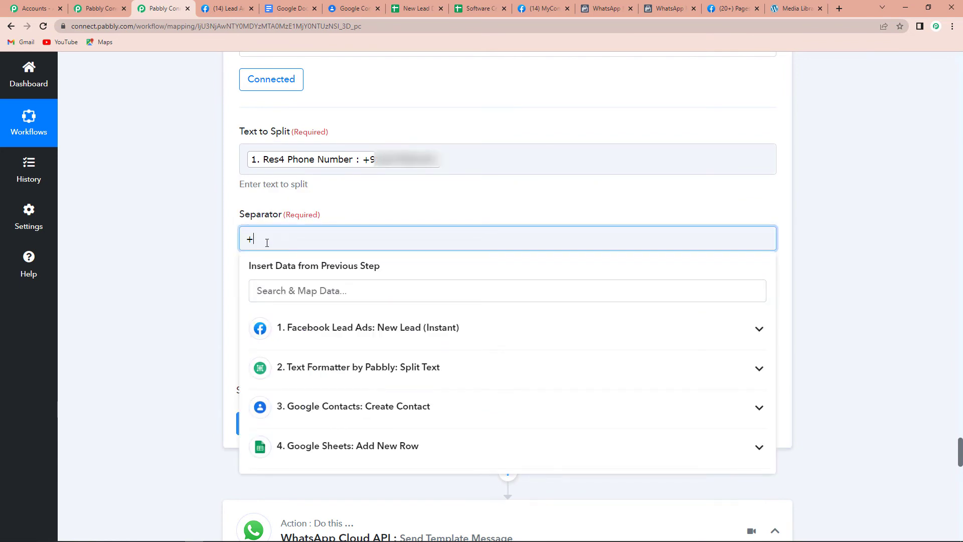
{"action": "left_click", "coordinate": [173, 225]}
{"action": "left_click", "coordinate": [287, 336]}
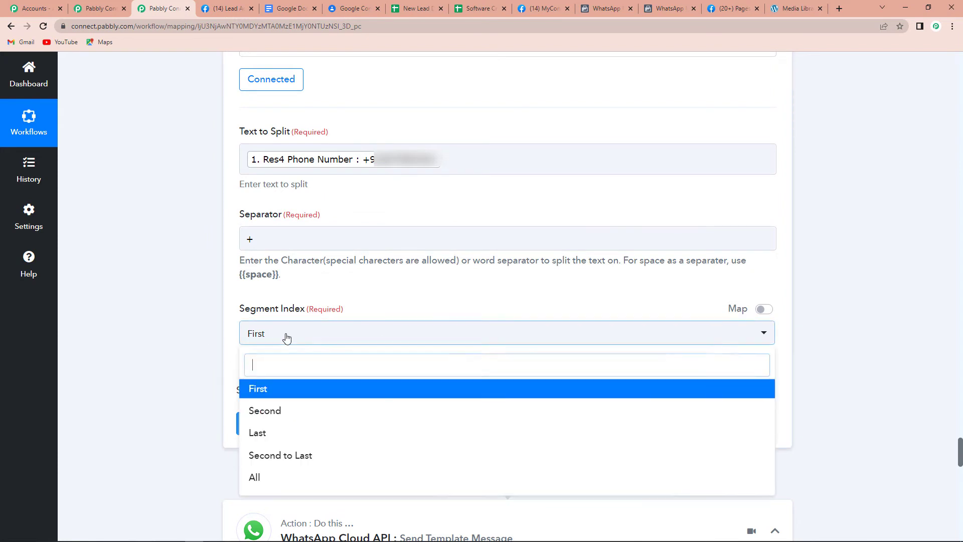
{"action": "left_click", "coordinate": [256, 413]}
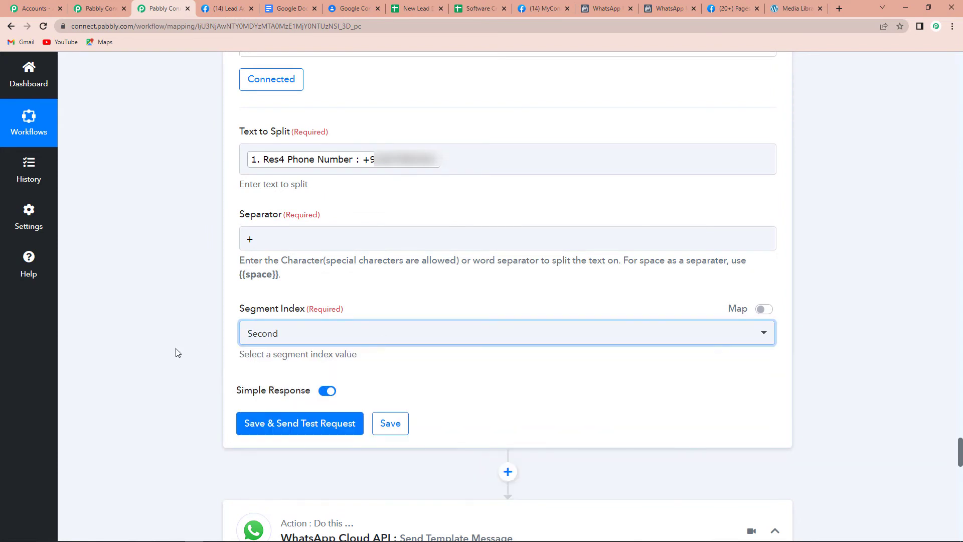
{"action": "left_click", "coordinate": [245, 423]}
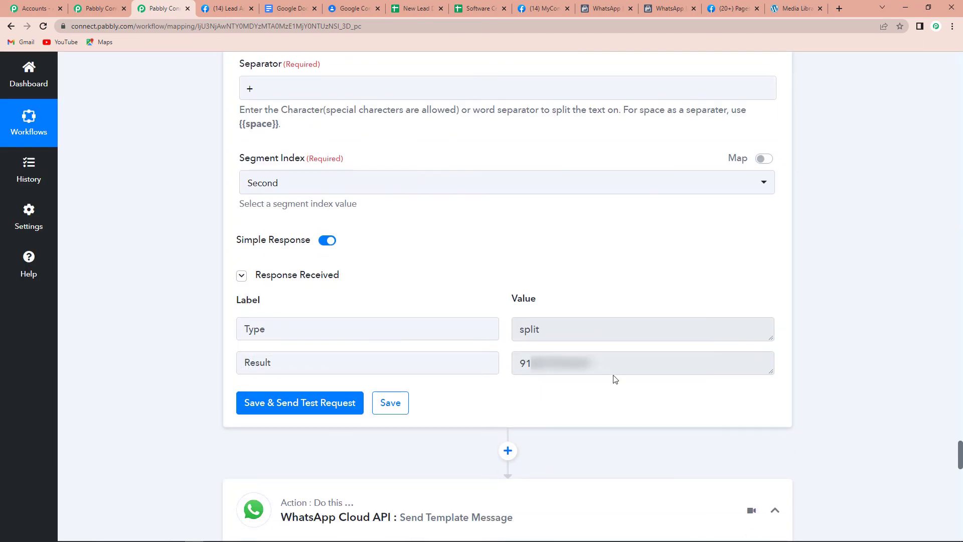
{"action": "scroll", "coordinate": [613, 376], "scroll_direction": "down", "scroll_amount": 9}
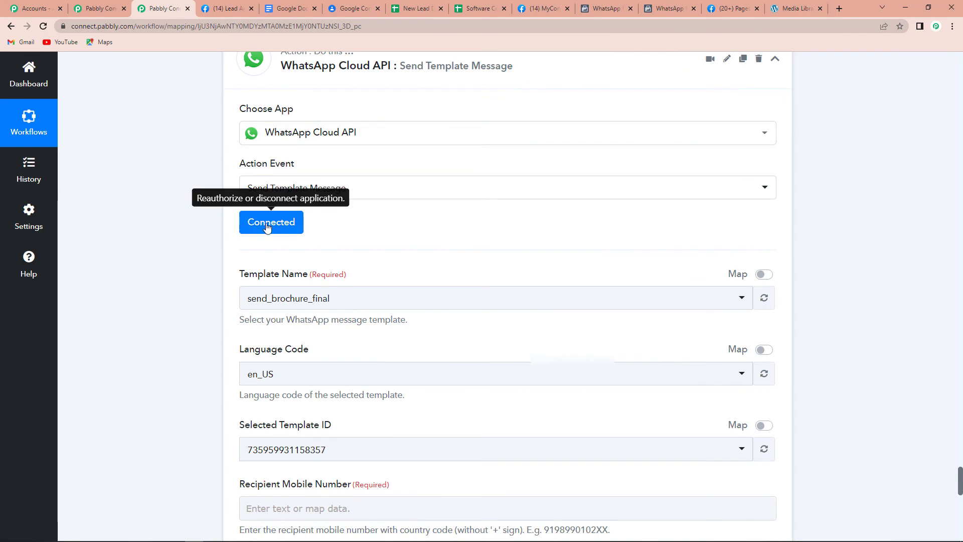
Keep the existing WhatsApp connection and map step 5's Result into Recipient Mobile Number.
{"action": "left_click", "coordinate": [268, 227]}
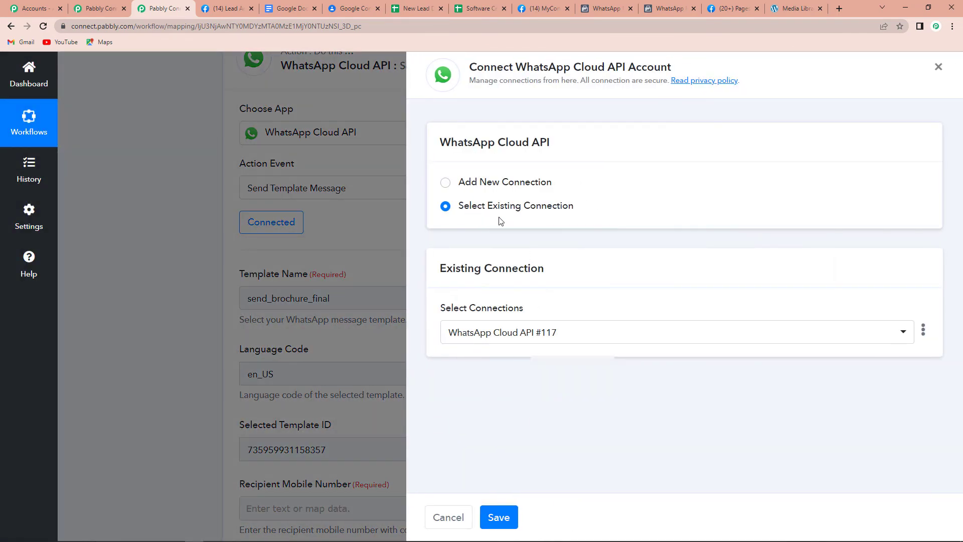
{"action": "left_click", "coordinate": [497, 519]}
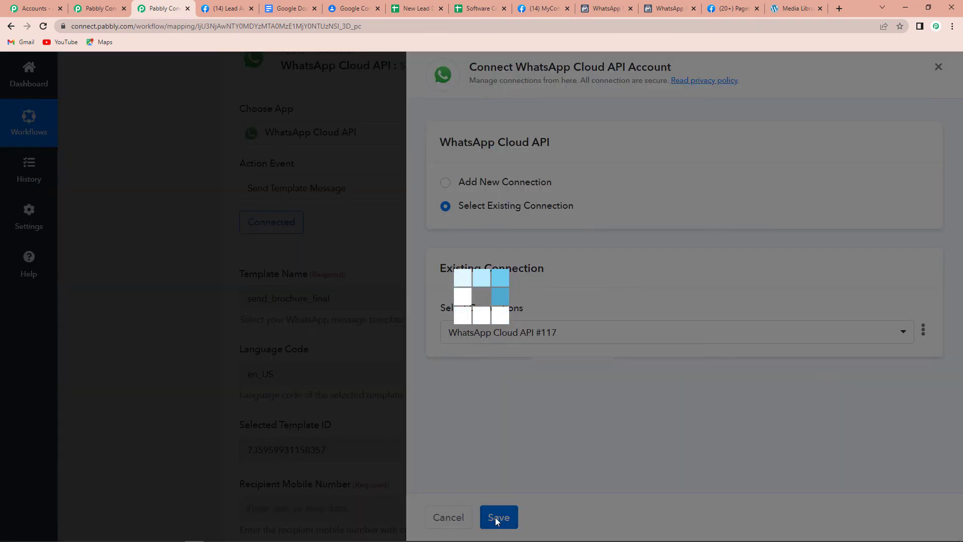
{"action": "scroll", "coordinate": [492, 358], "scroll_direction": "down", "scroll_amount": 4}
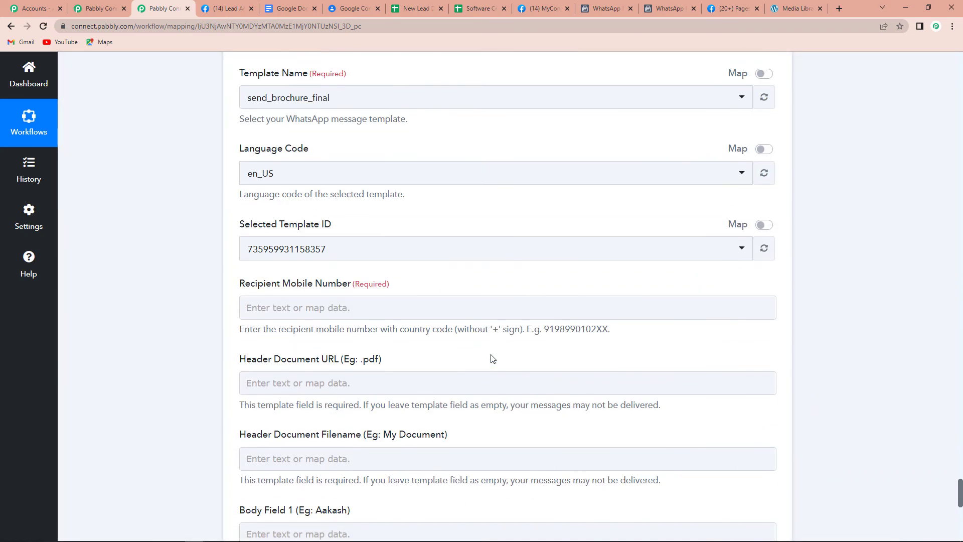
{"action": "scroll", "coordinate": [491, 358], "scroll_direction": "down", "scroll_amount": 2}
{"action": "left_click", "coordinate": [252, 209]}
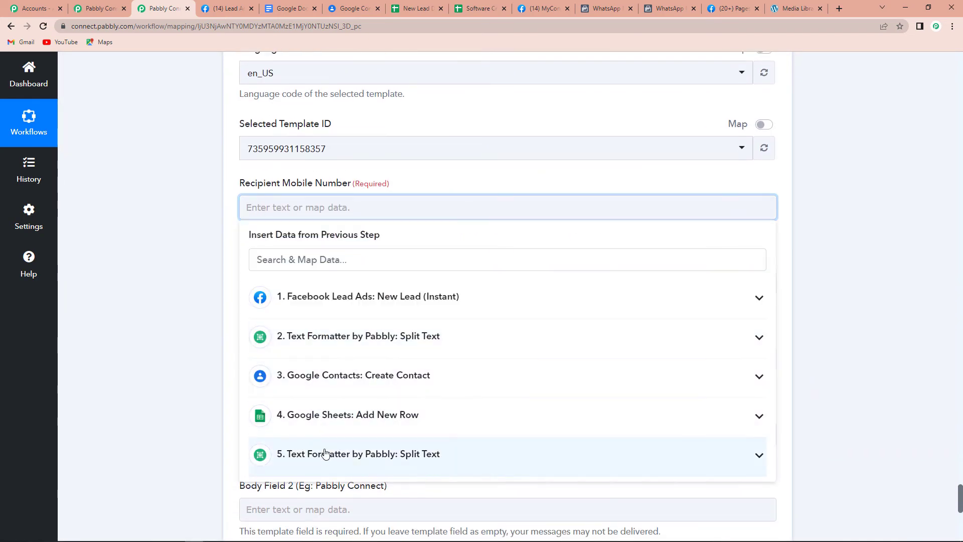
{"action": "left_click", "coordinate": [325, 454]}
{"action": "left_click", "coordinate": [301, 510]}
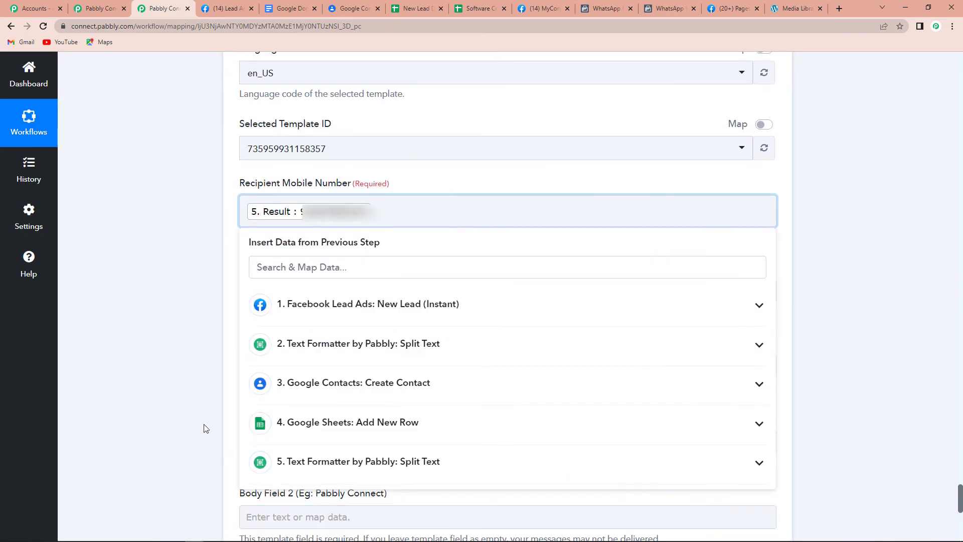
{"action": "left_click", "coordinate": [191, 404]}
{"action": "scroll", "coordinate": [191, 404], "scroll_direction": "down", "scroll_amount": 2}
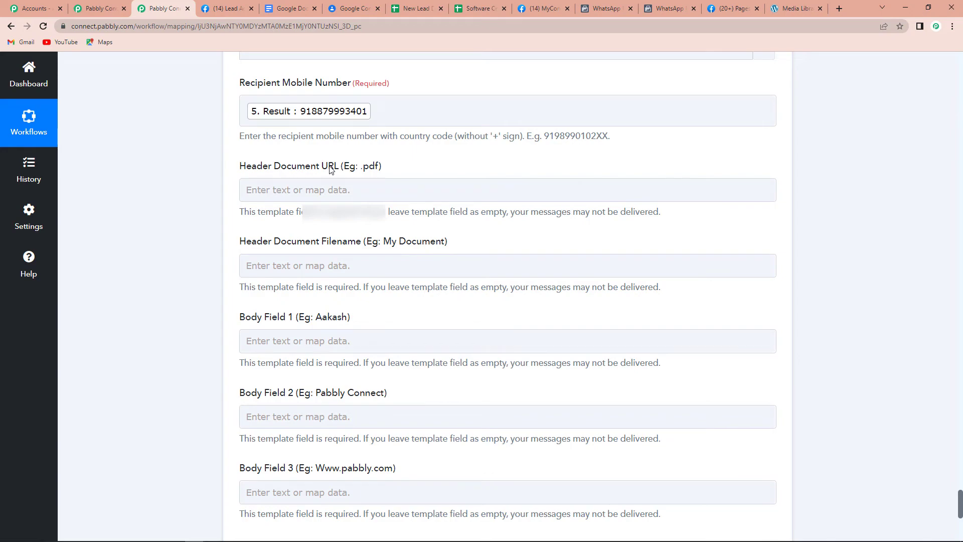
Copy Agro-Fertilizer.pdf's file URL from the WordPress Media Library.
{"action": "left_click", "coordinate": [792, 10]}
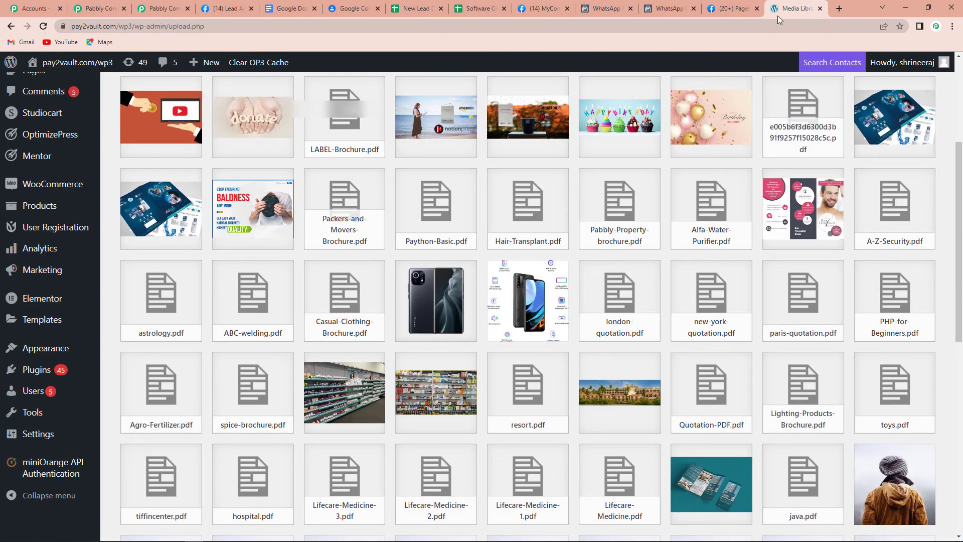
{"action": "scroll", "coordinate": [41, 170], "scroll_direction": "up", "scroll_amount": 1}
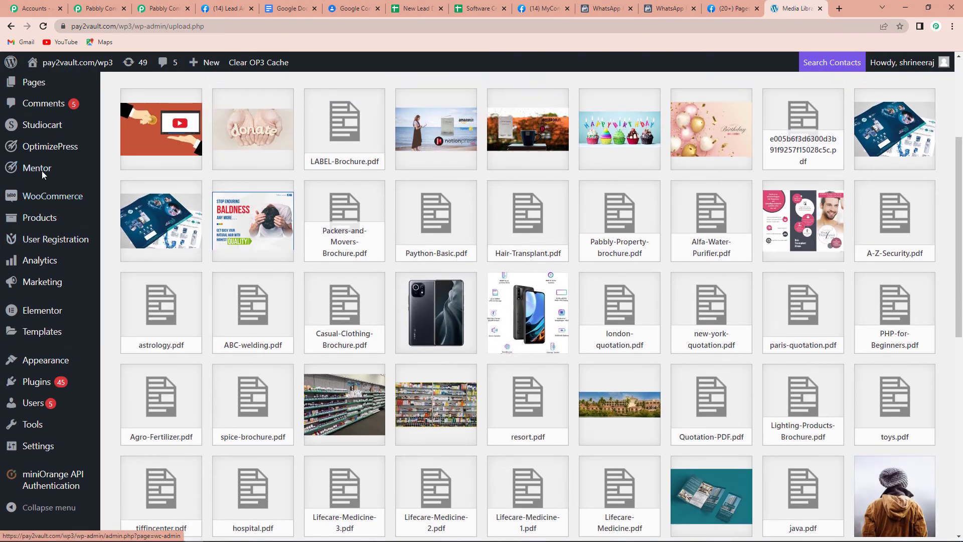
{"action": "scroll", "coordinate": [41, 170], "scroll_direction": "up", "scroll_amount": 3}
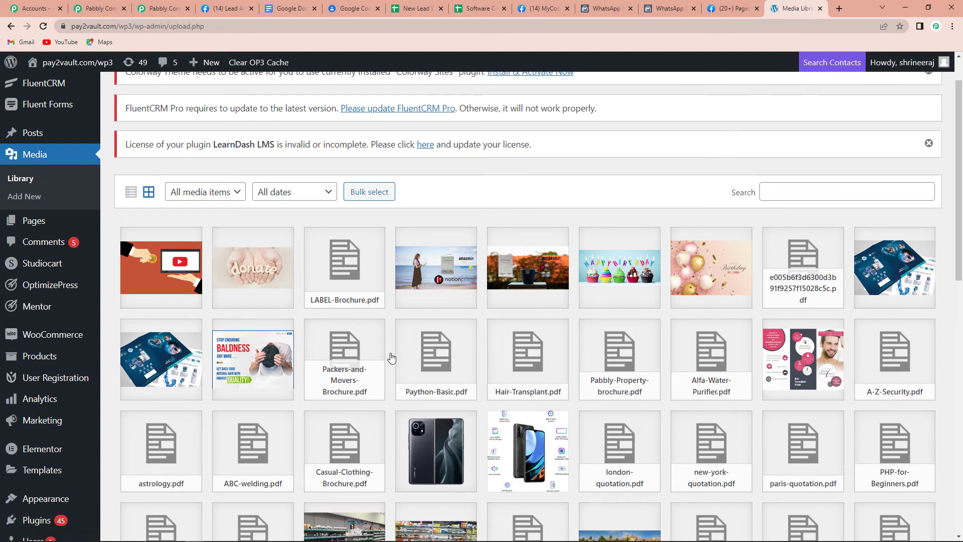
{"action": "scroll", "coordinate": [391, 357], "scroll_direction": "down", "scroll_amount": 4}
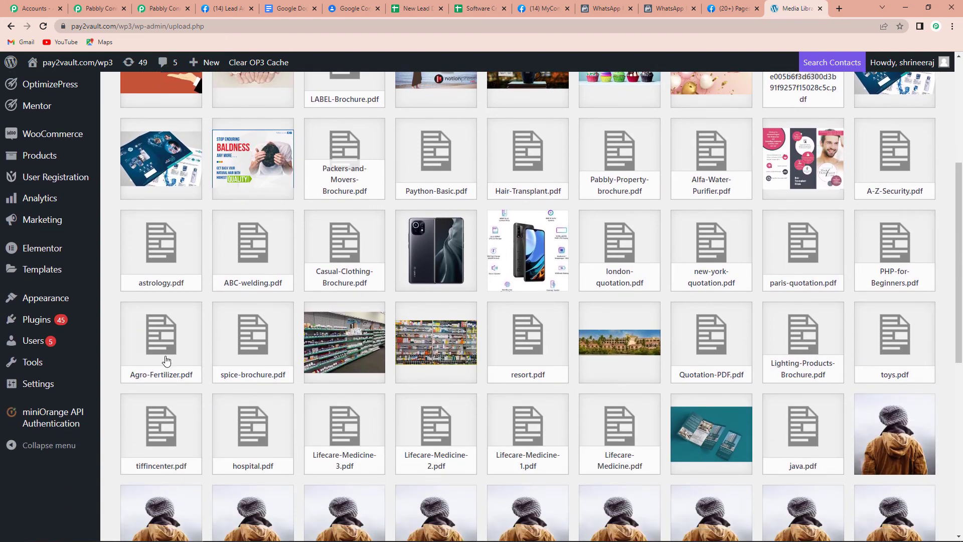
{"action": "left_click", "coordinate": [161, 352]}
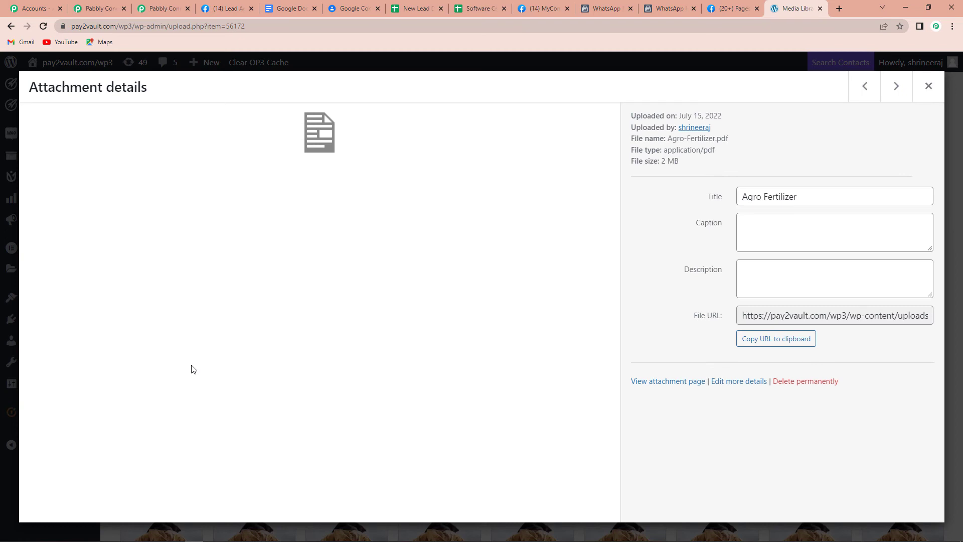
{"action": "left_click", "coordinate": [770, 341]}
{"action": "left_click", "coordinate": [182, 12]}
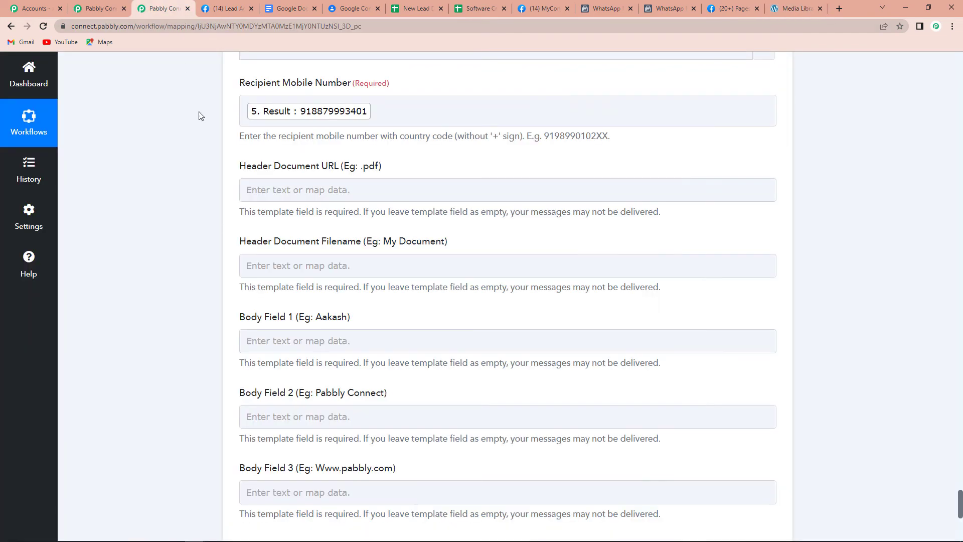
Paste the brochure URL as Header Document URL and name the document ABC Nursery.
{"action": "left_click", "coordinate": [273, 184]}
{"action": "key", "text": "ctrl+v"}
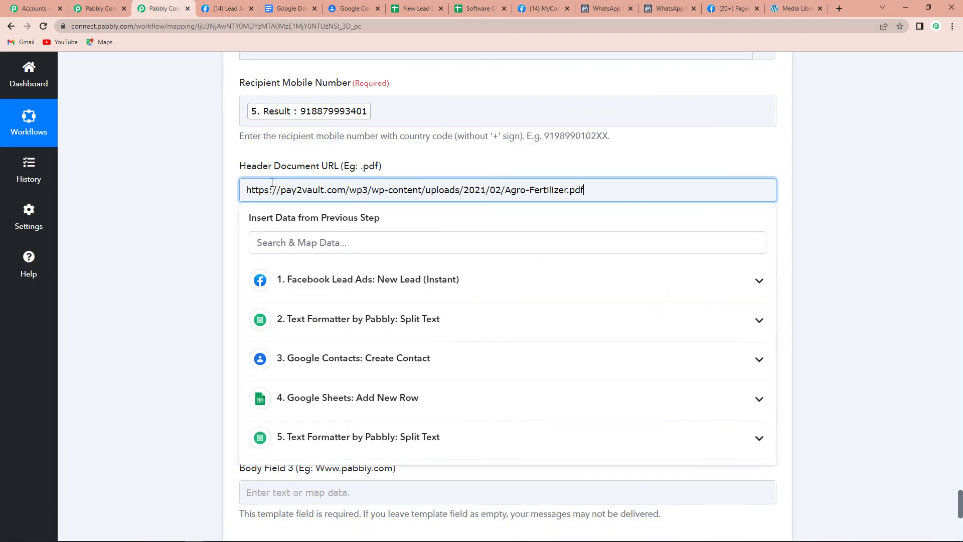
{"action": "left_click", "coordinate": [194, 228]}
{"action": "scroll", "coordinate": [193, 229], "scroll_direction": "down", "scroll_amount": 2}
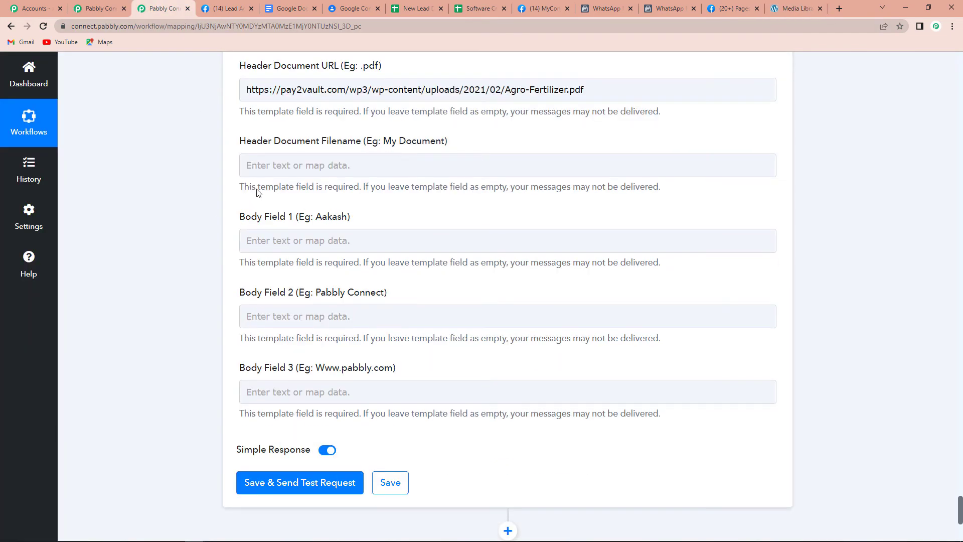
{"action": "left_click", "coordinate": [271, 167]}
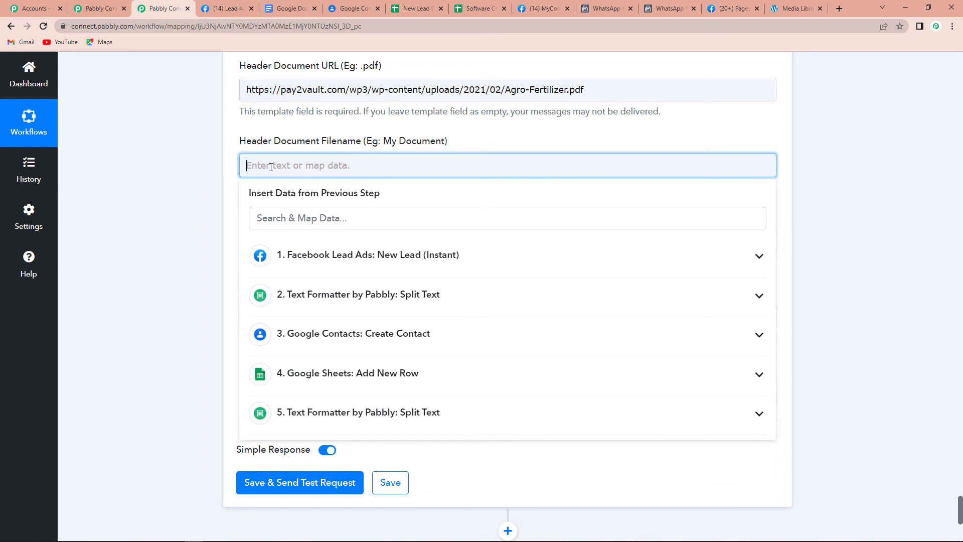
{"action": "type", "text": "A"}
{"action": "key", "text": "Delete"}
{"action": "left_click", "coordinate": [226, 181]}
{"action": "scroll", "coordinate": [309, 183], "scroll_direction": "down", "scroll_amount": 1}
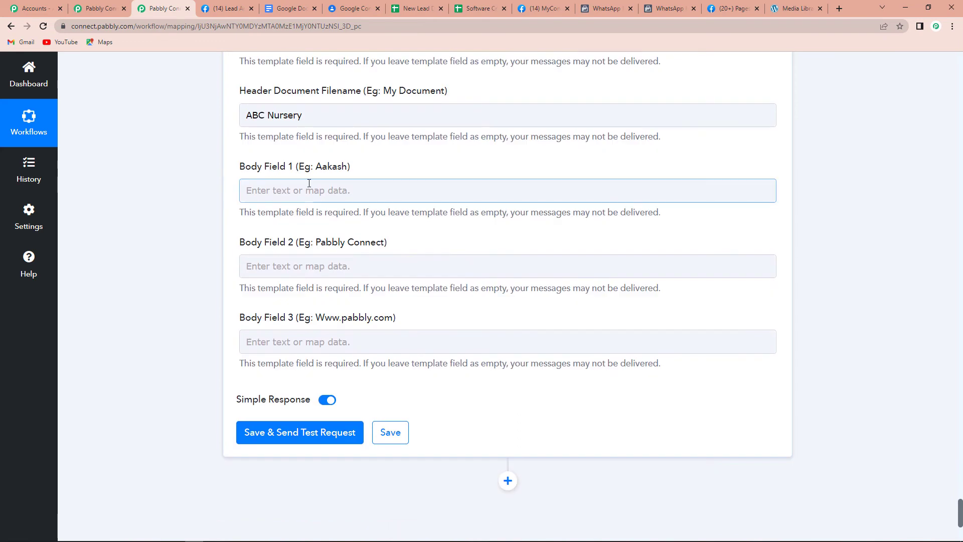
Map the Facebook lead's full name into Body Field 1.
{"action": "left_click", "coordinate": [308, 183]}
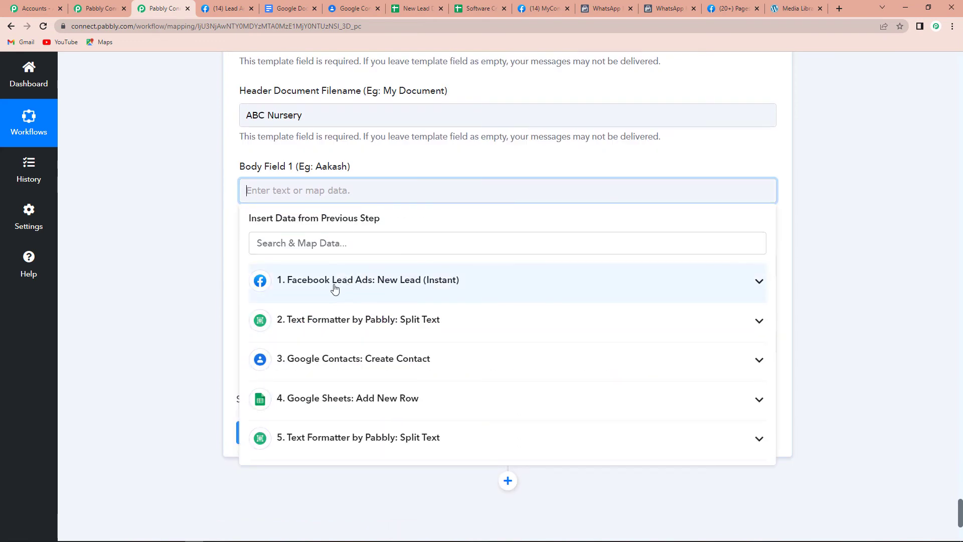
{"action": "left_click", "coordinate": [379, 285]}
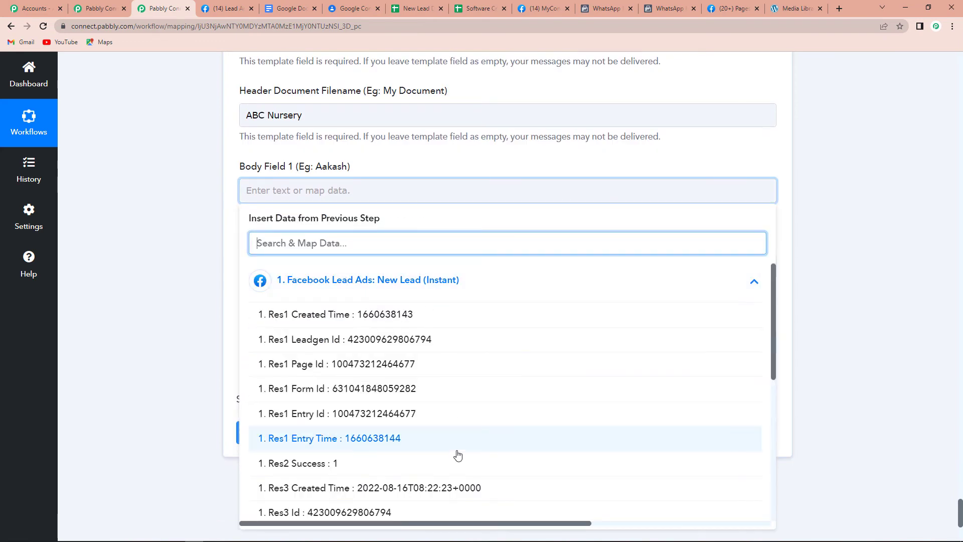
{"action": "scroll", "coordinate": [458, 454], "scroll_direction": "down", "scroll_amount": 6}
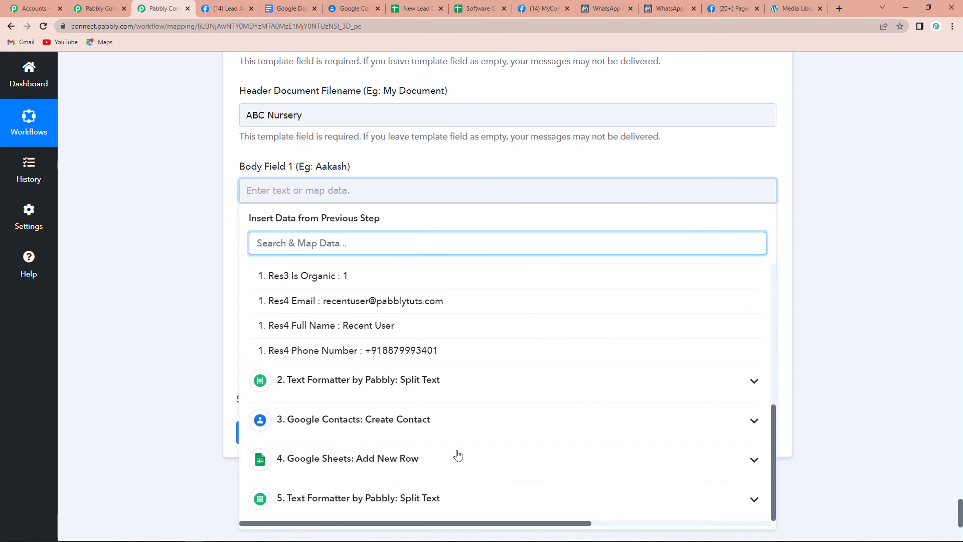
{"action": "left_click", "coordinate": [372, 325]}
{"action": "left_click", "coordinate": [193, 297]}
Enter ABC Nursery in Body Field 2 and map Res4 Email into Body Field 3.
{"action": "left_click", "coordinate": [318, 273]}
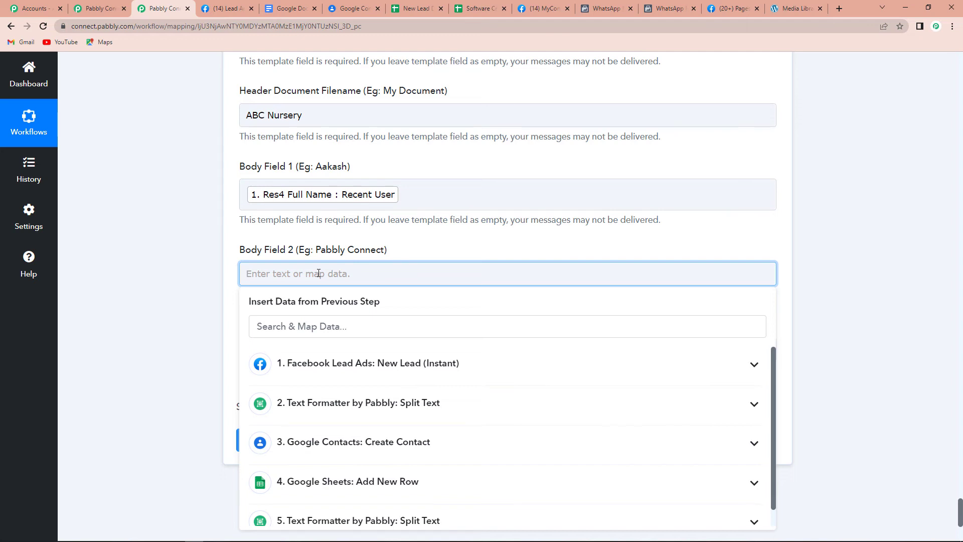
{"action": "type", "text": "ABC Nursery"}
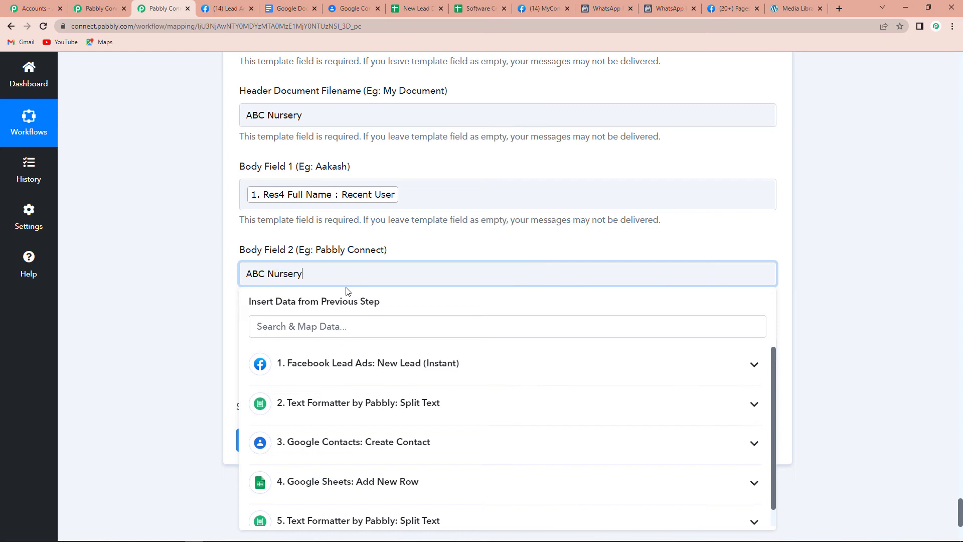
{"action": "left_click", "coordinate": [346, 288]}
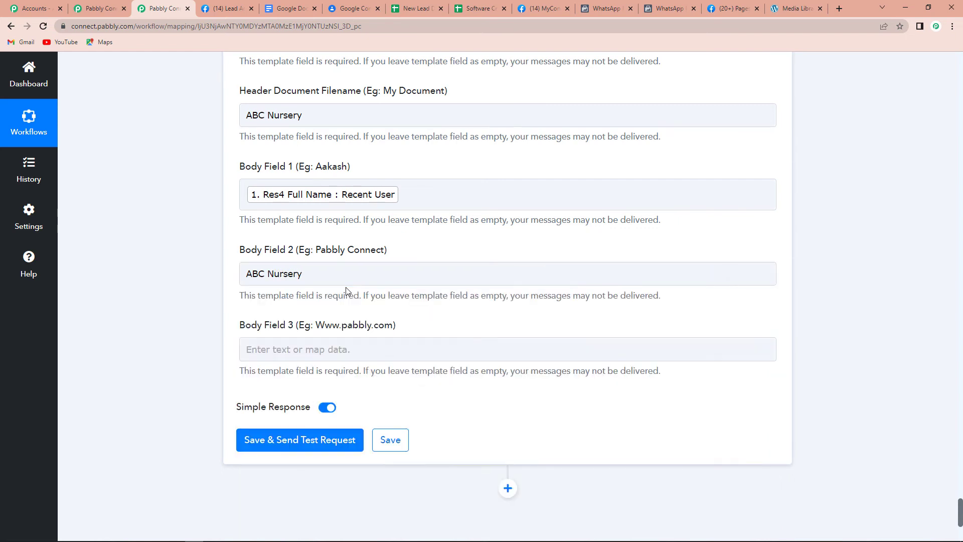
{"action": "left_click", "coordinate": [314, 349]}
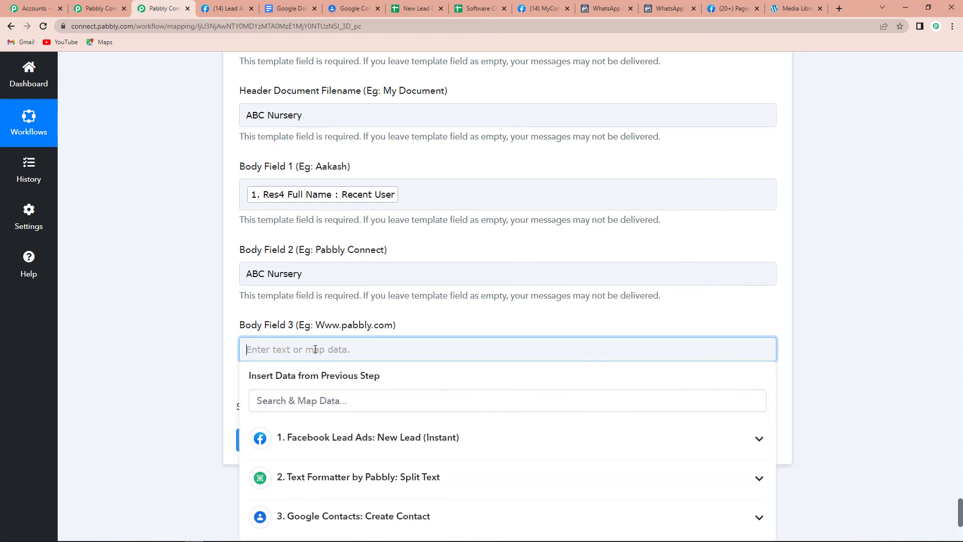
{"action": "left_click", "coordinate": [362, 441]}
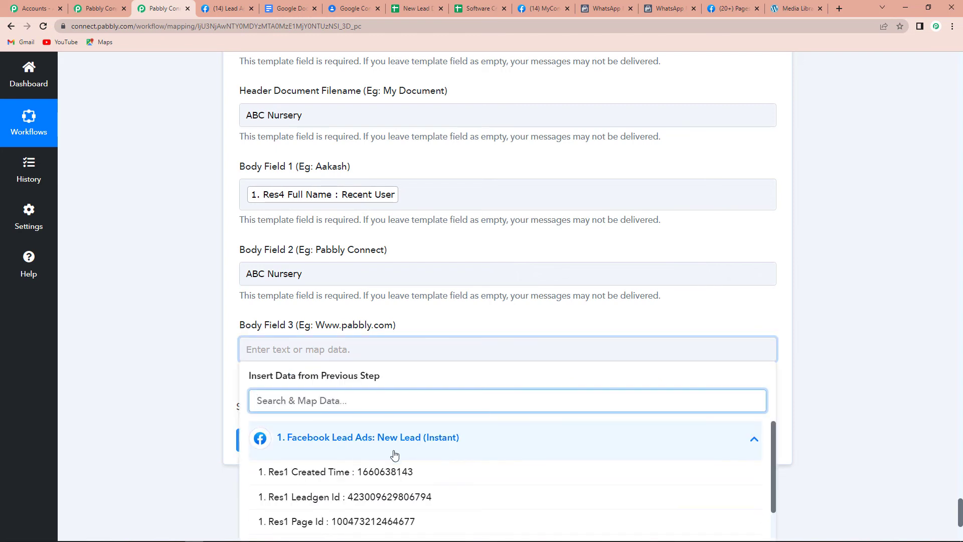
{"action": "type", "text": "res4"}
{"action": "left_click", "coordinate": [393, 497]}
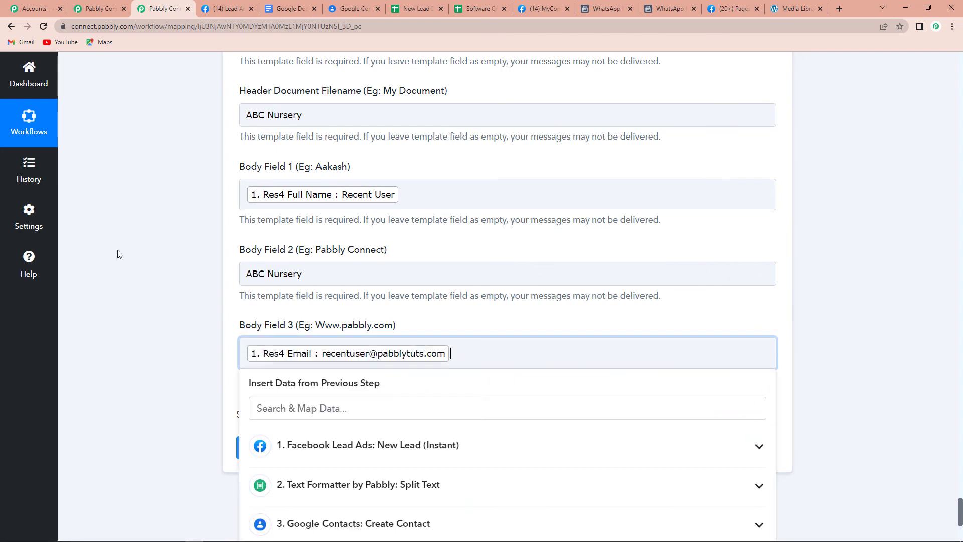
{"action": "left_click", "coordinate": [120, 254]}
{"action": "scroll", "coordinate": [123, 261], "scroll_direction": "down", "scroll_amount": 5}
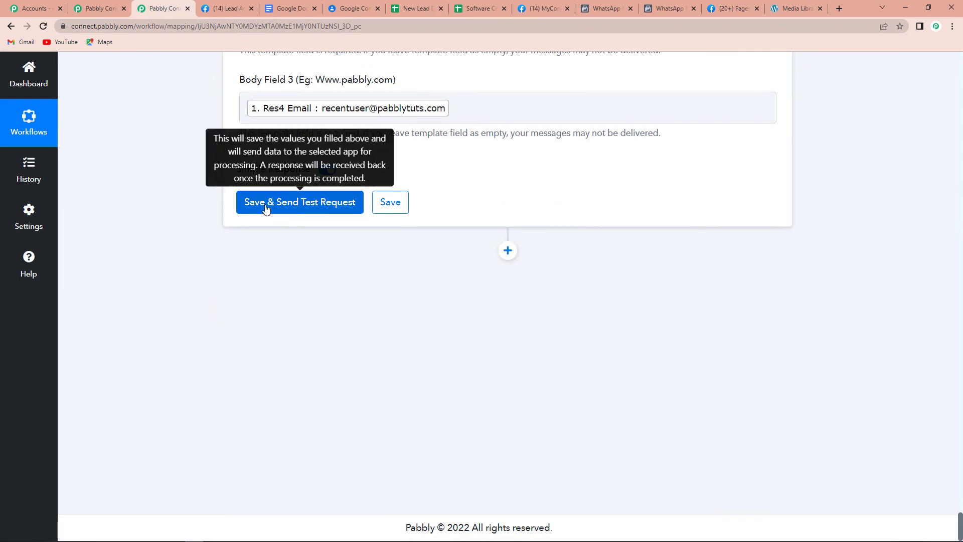
Save the WhatsApp step and send a test message, receiving a whatsapp message ID.
{"action": "left_click", "coordinate": [266, 207]}
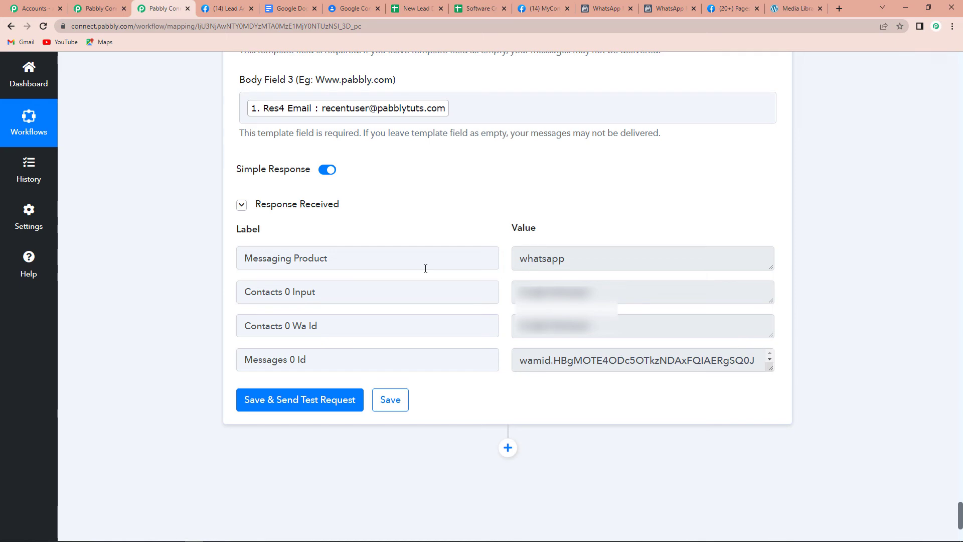
{"action": "left_click", "coordinate": [226, 8]}
Delete the existing test lead and open the Nursery Brochure Form preview.
{"action": "left_click", "coordinate": [557, 401]}
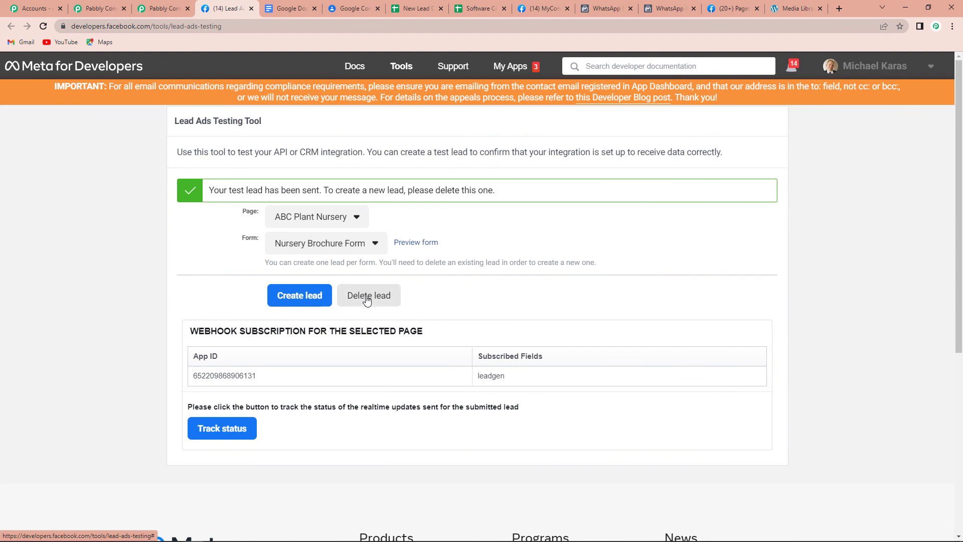
{"action": "left_click", "coordinate": [366, 299]}
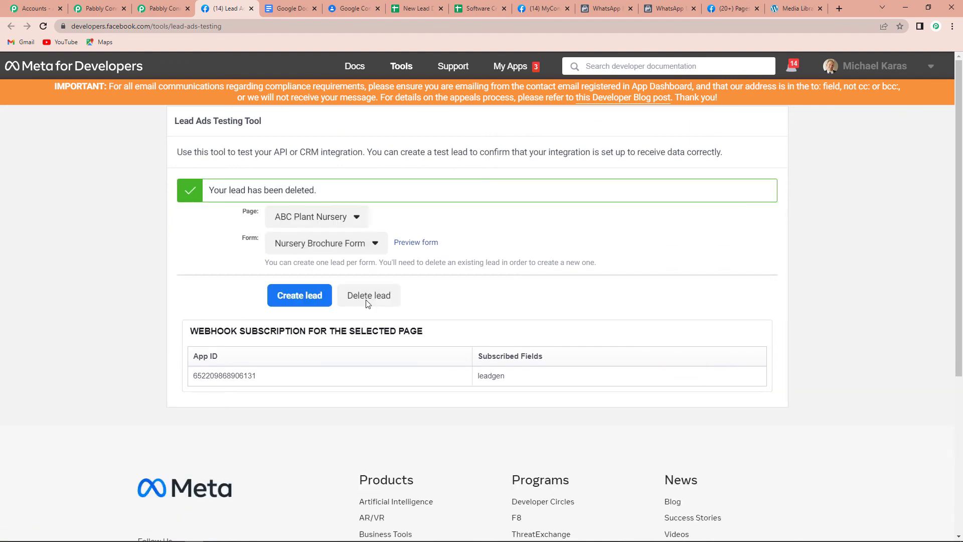
{"action": "left_click", "coordinate": [367, 295]}
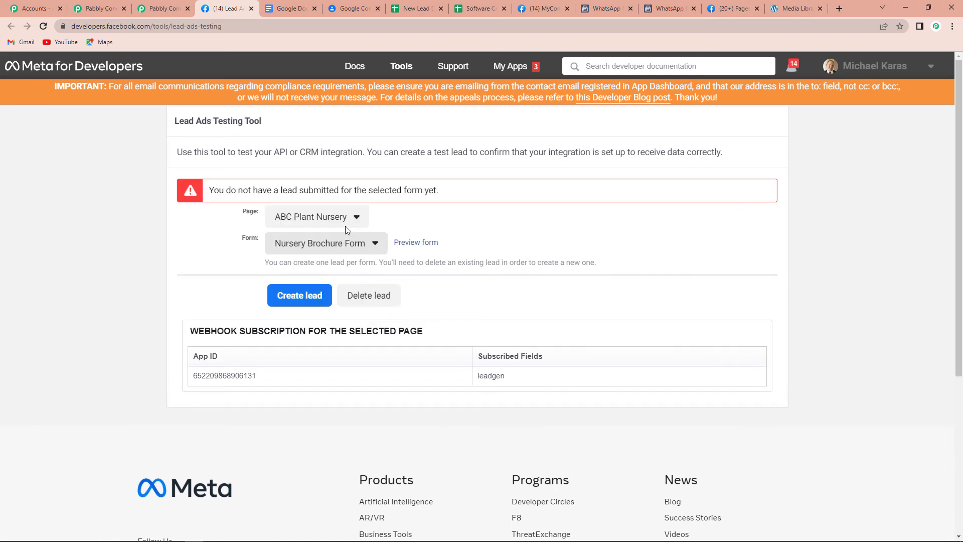
{"action": "left_click", "coordinate": [421, 243]}
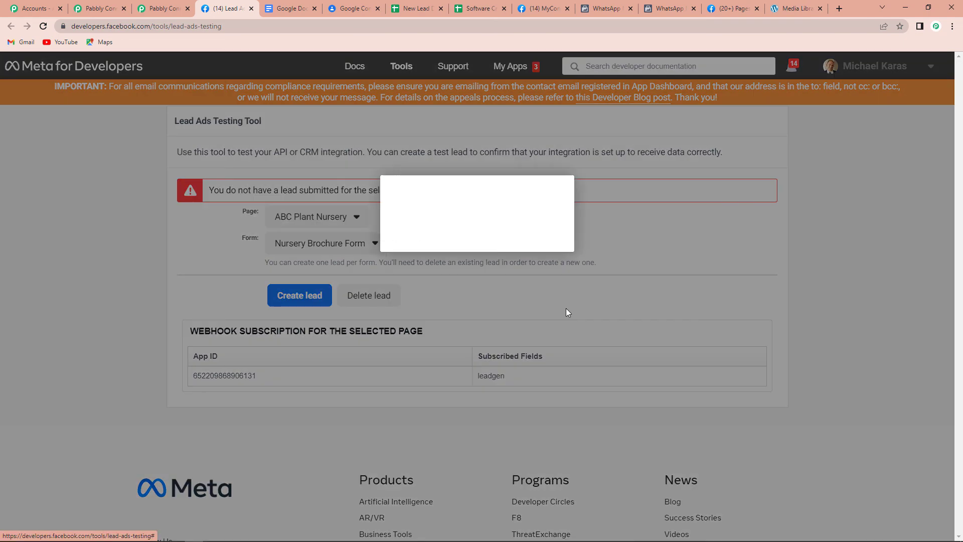
Submit a test lead named Basic Nursery with the lead's email and phone number.
{"action": "left_click", "coordinate": [455, 394]}
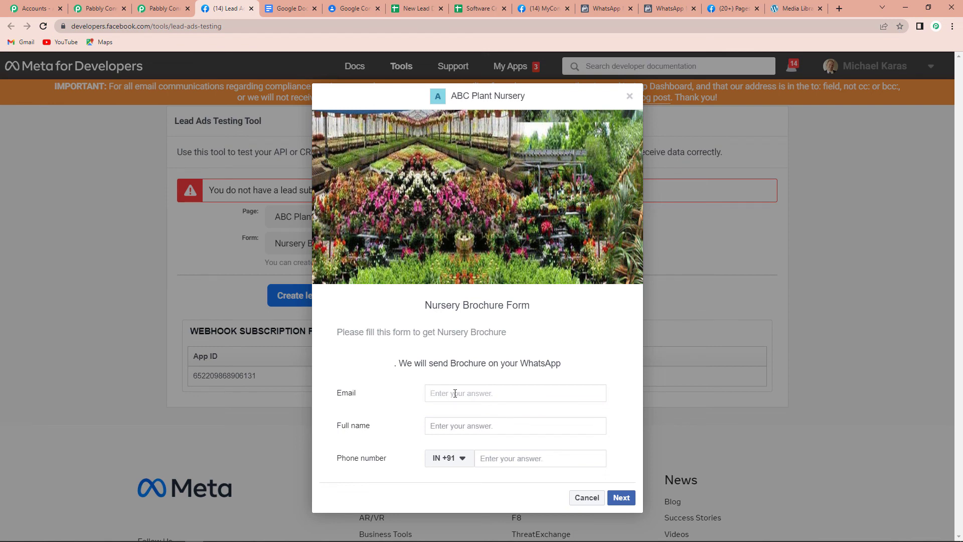
{"action": "left_click", "coordinate": [437, 427]}
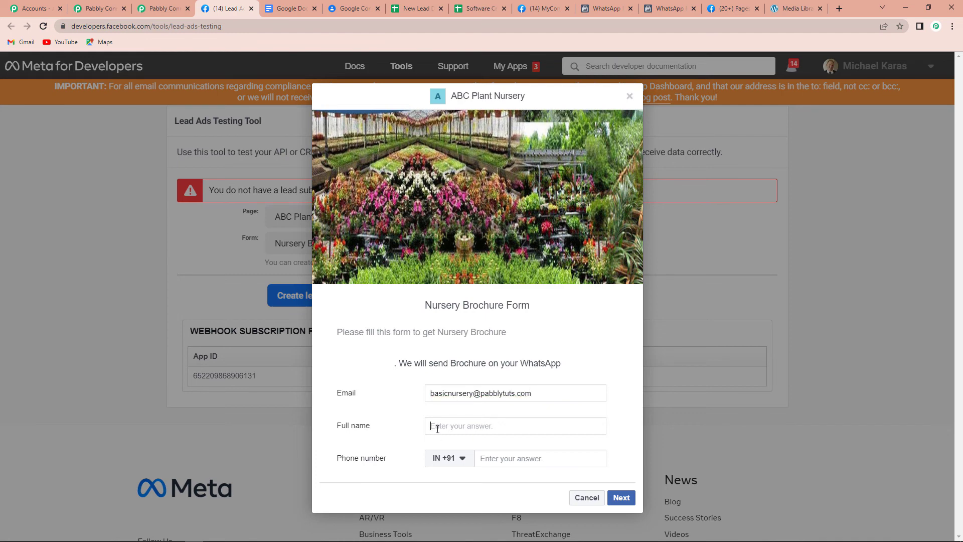
{"action": "type", "text": "Basic Nursery"}
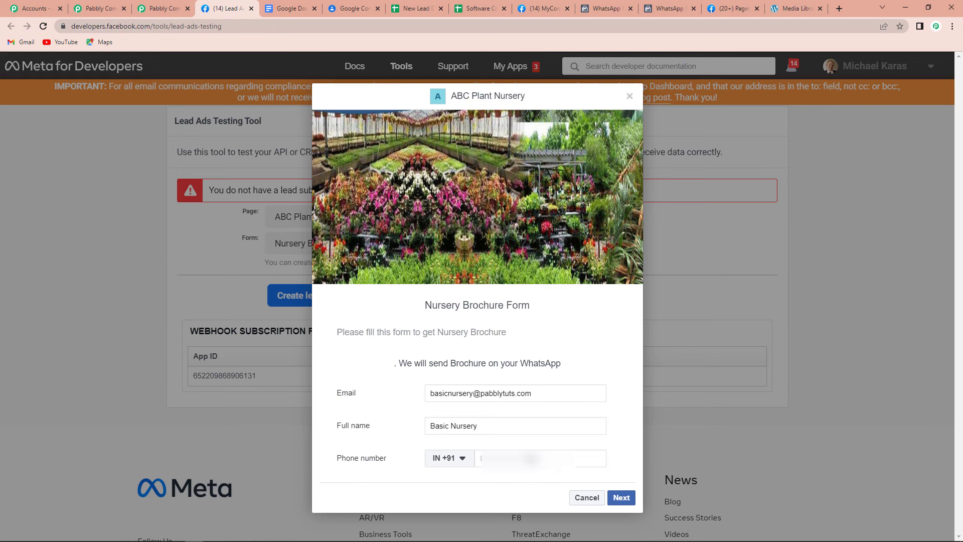
{"action": "left_click", "coordinate": [531, 459]}
{"action": "type", "text": "8"}
{"action": "left_click", "coordinate": [621, 497]}
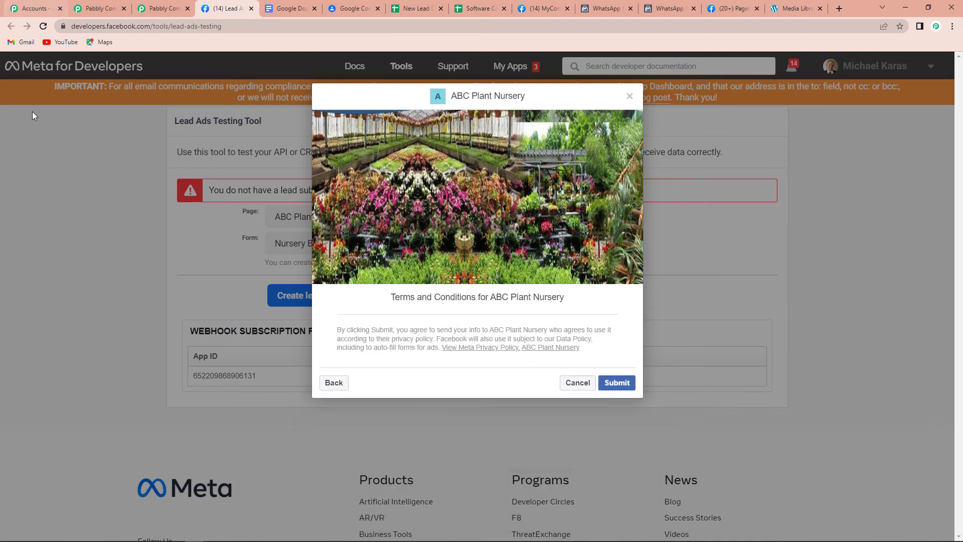
{"action": "left_click", "coordinate": [602, 386]}
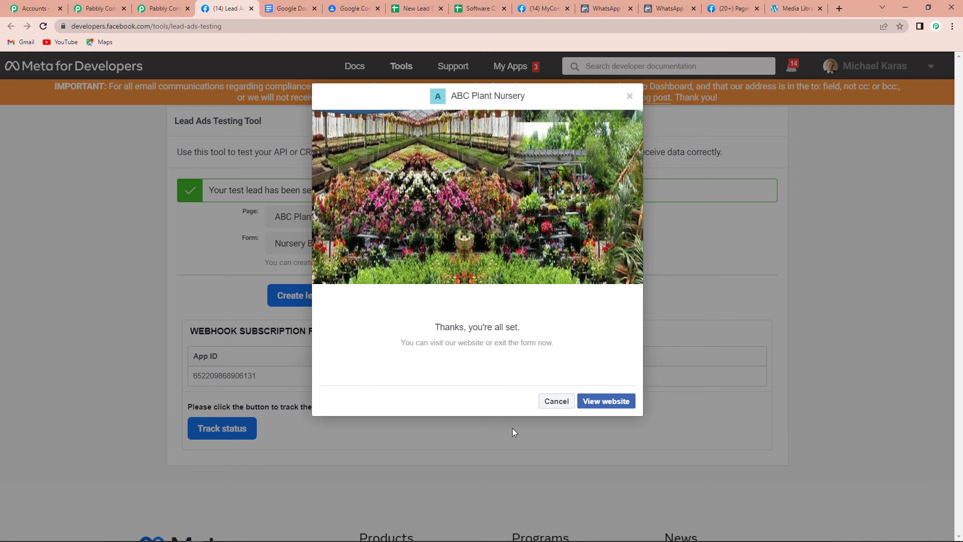
{"action": "left_click", "coordinate": [630, 96]}
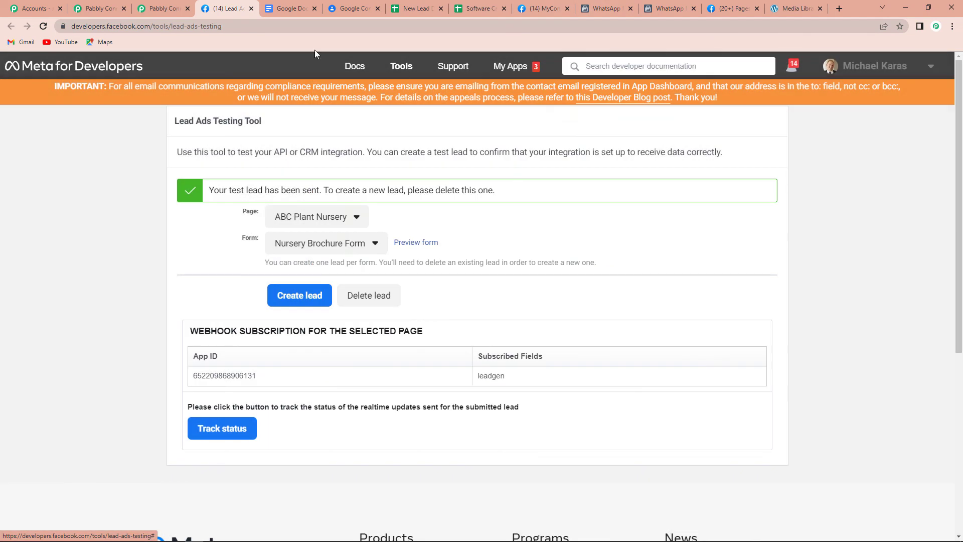
Search Google Contacts for 'bas' and open the Basic Nursery contact.
{"action": "left_click", "coordinate": [359, 9]}
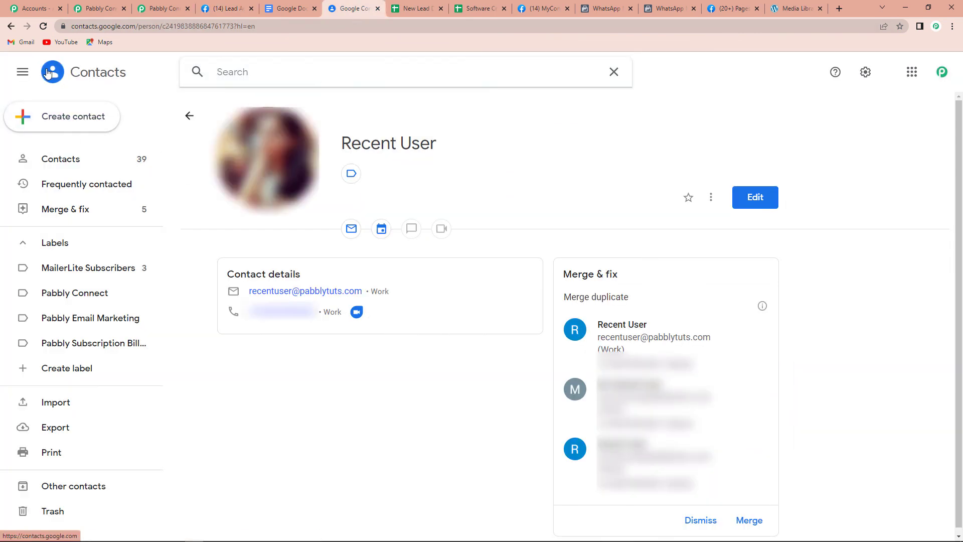
{"action": "left_click", "coordinate": [62, 160]}
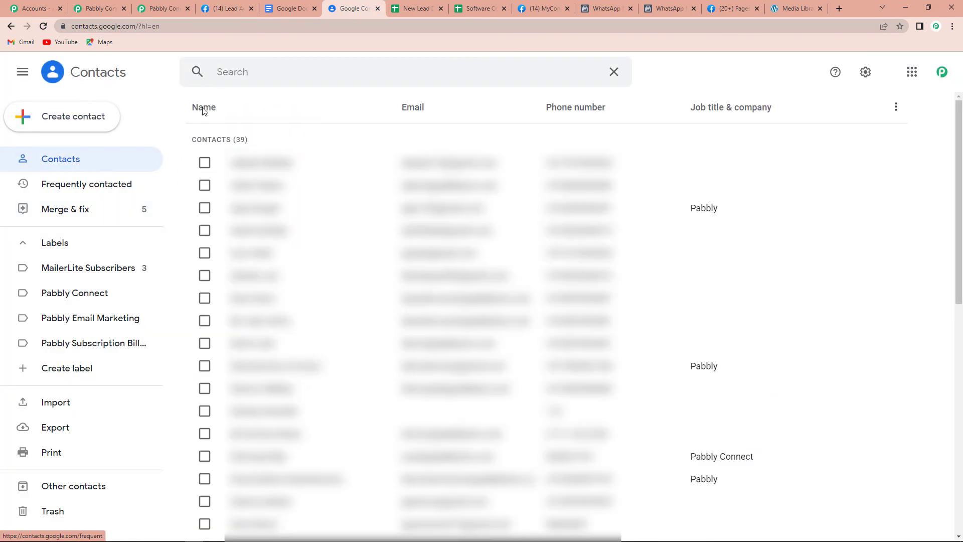
{"action": "left_click", "coordinate": [219, 72]}
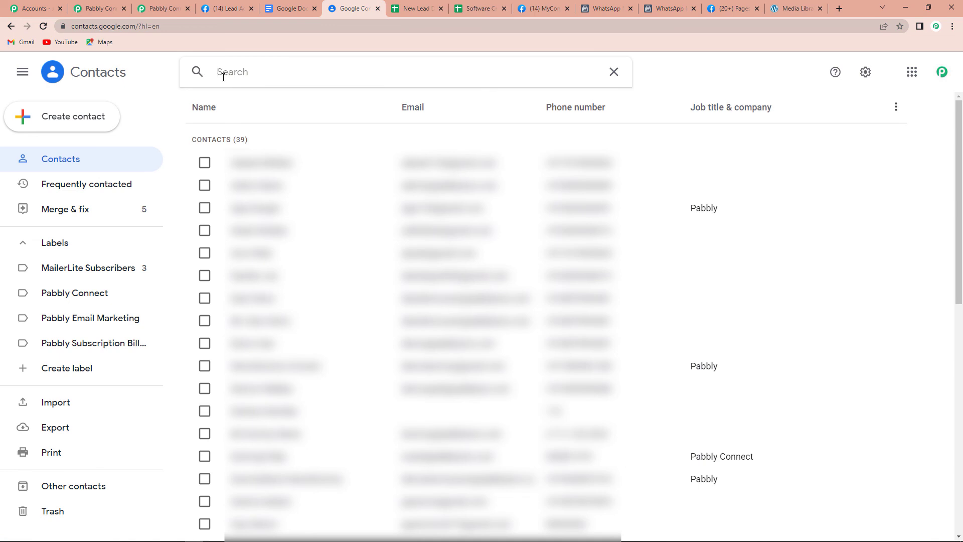
{"action": "type", "text": "bas"}
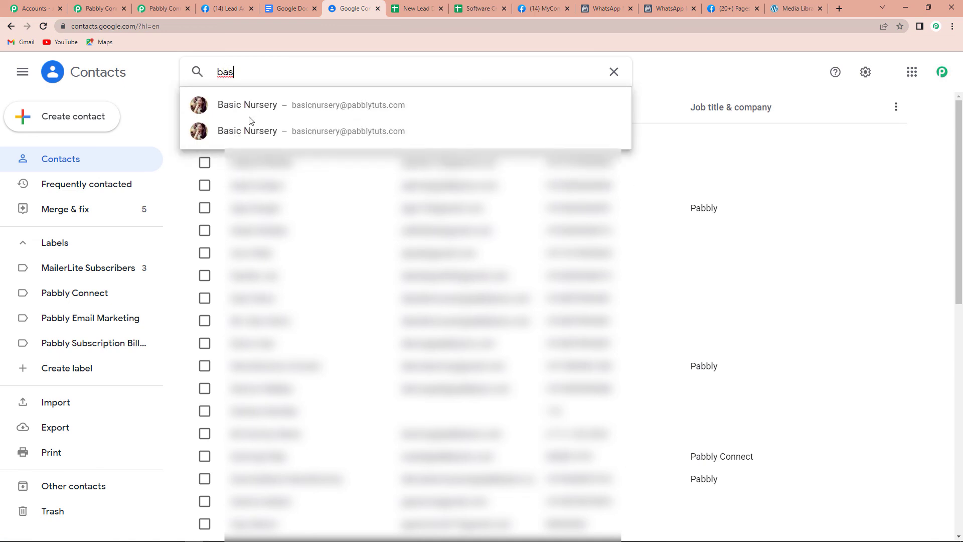
{"action": "left_click", "coordinate": [251, 106]}
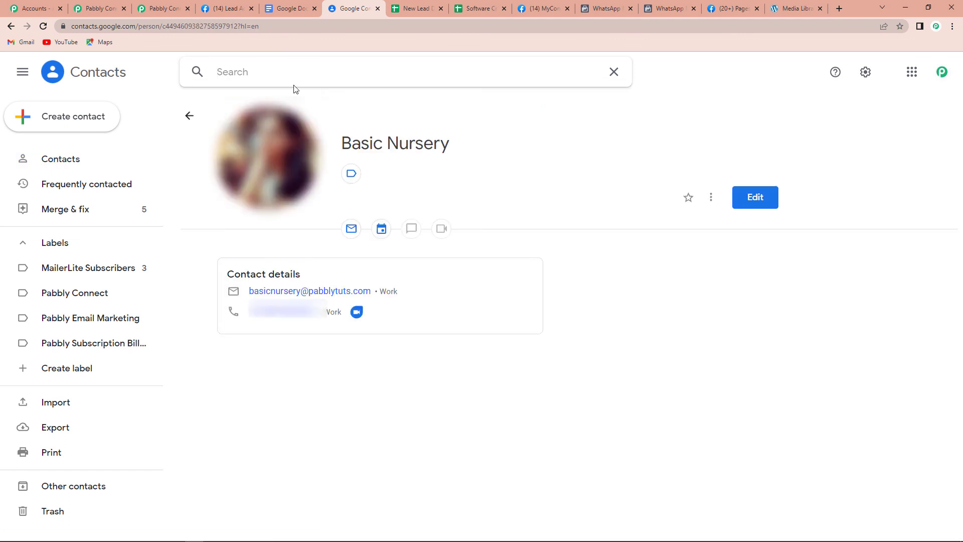
Check the new Basic Nursery row 4 in New Lead Data, then return to Pabbly Connect.
{"action": "left_click", "coordinate": [416, 10]}
{"action": "left_click_drag", "start_coordinate": [56, 196], "coordinate": [361, 198]}
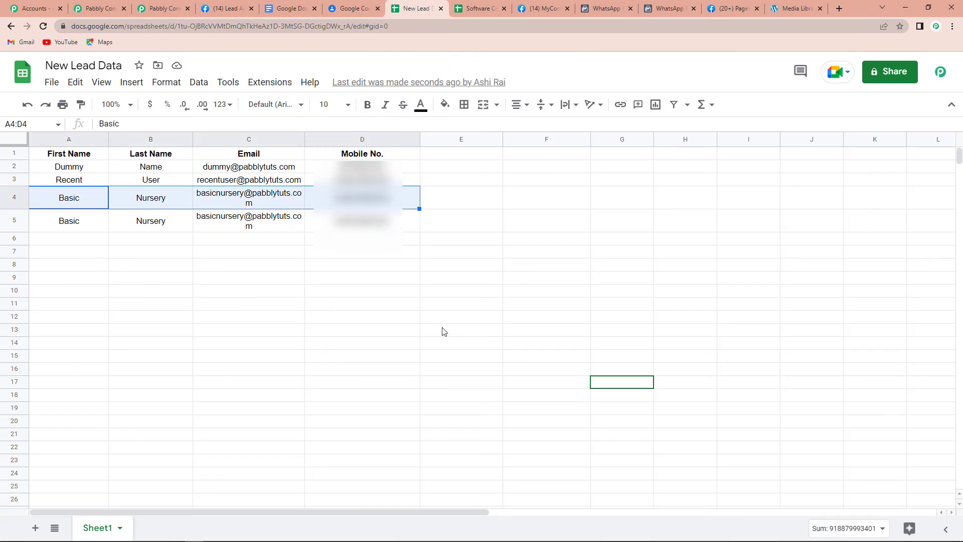
{"action": "left_click", "coordinate": [170, 9]}
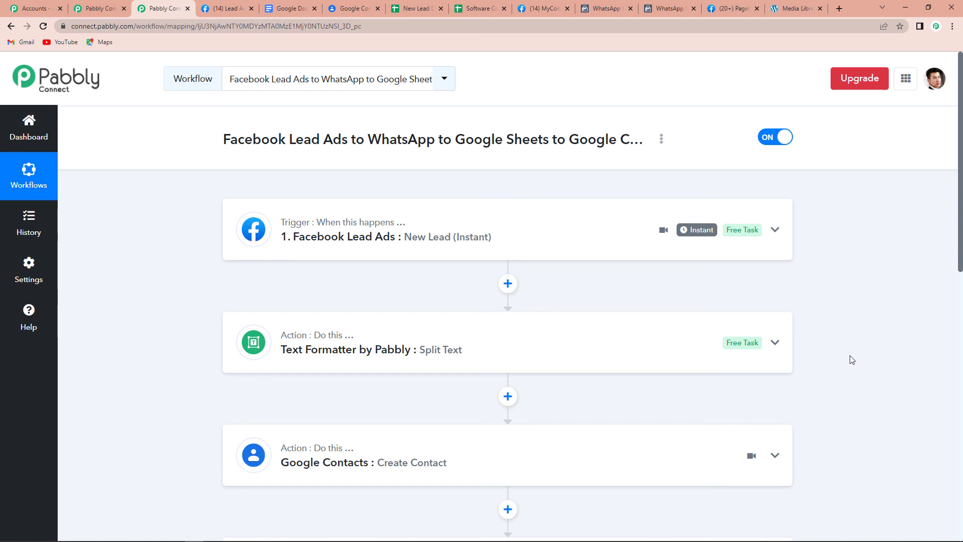
{"action": "scroll", "coordinate": [376, 403], "scroll_direction": "down", "scroll_amount": 2}
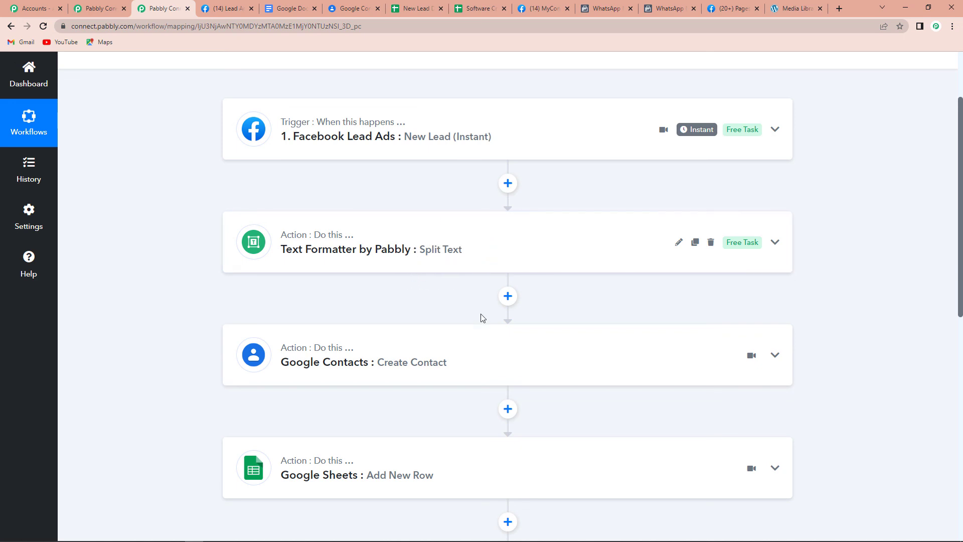
{"action": "scroll", "coordinate": [480, 314], "scroll_direction": "down", "scroll_amount": 4}
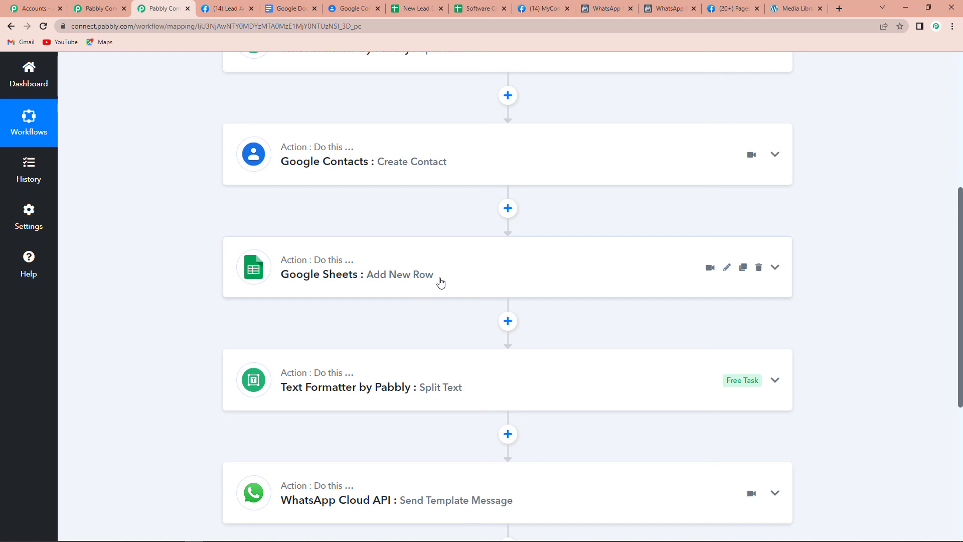
{"action": "scroll", "coordinate": [441, 282], "scroll_direction": "down", "scroll_amount": 4}
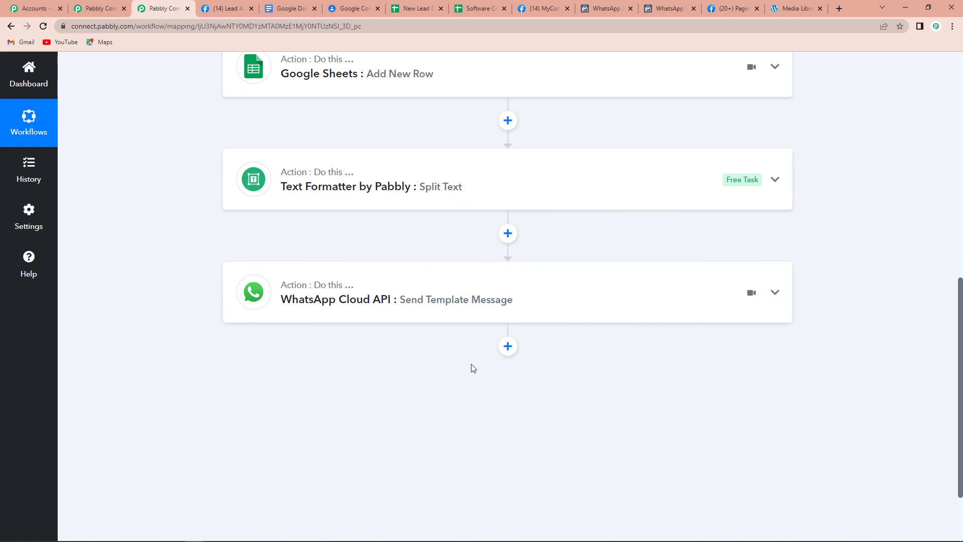
{"action": "scroll", "coordinate": [471, 367], "scroll_direction": "up", "scroll_amount": 15}
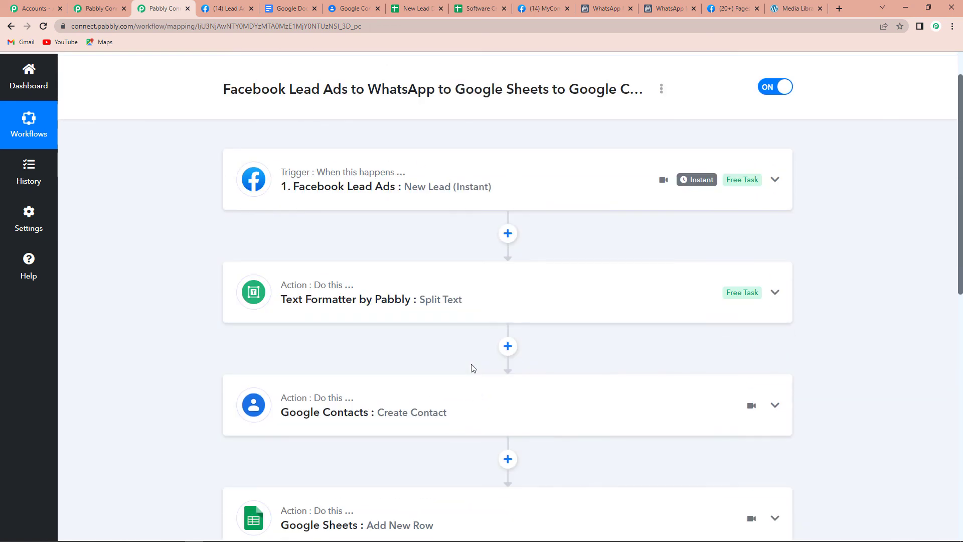